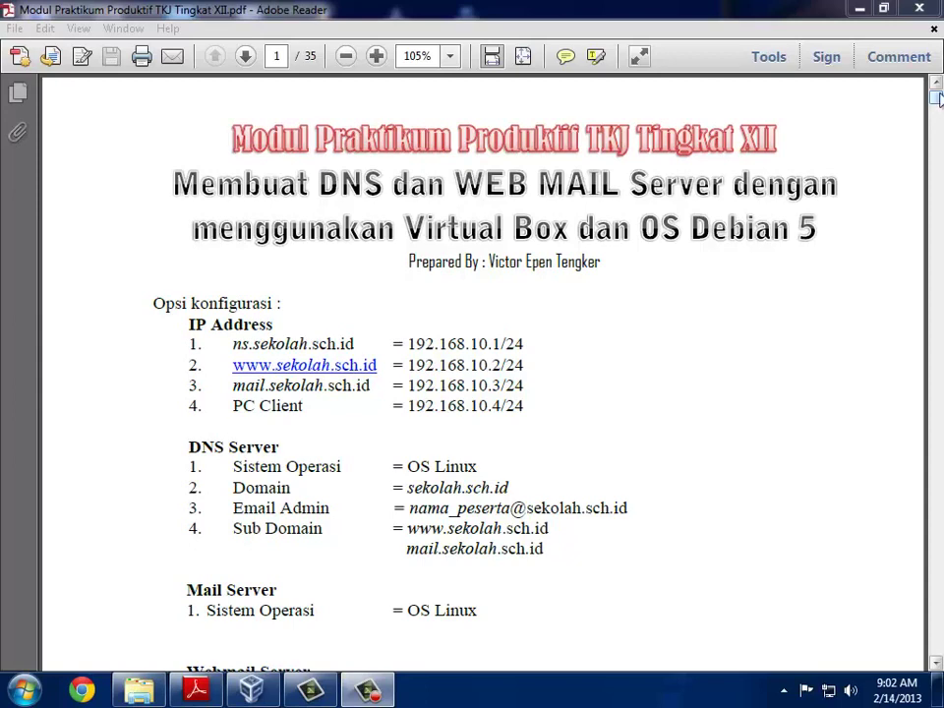
Step: Scroll the practicum PDF down to its IP, DNS, mail and webmail configuration options
left_click_drag(938, 102, 938, 94)
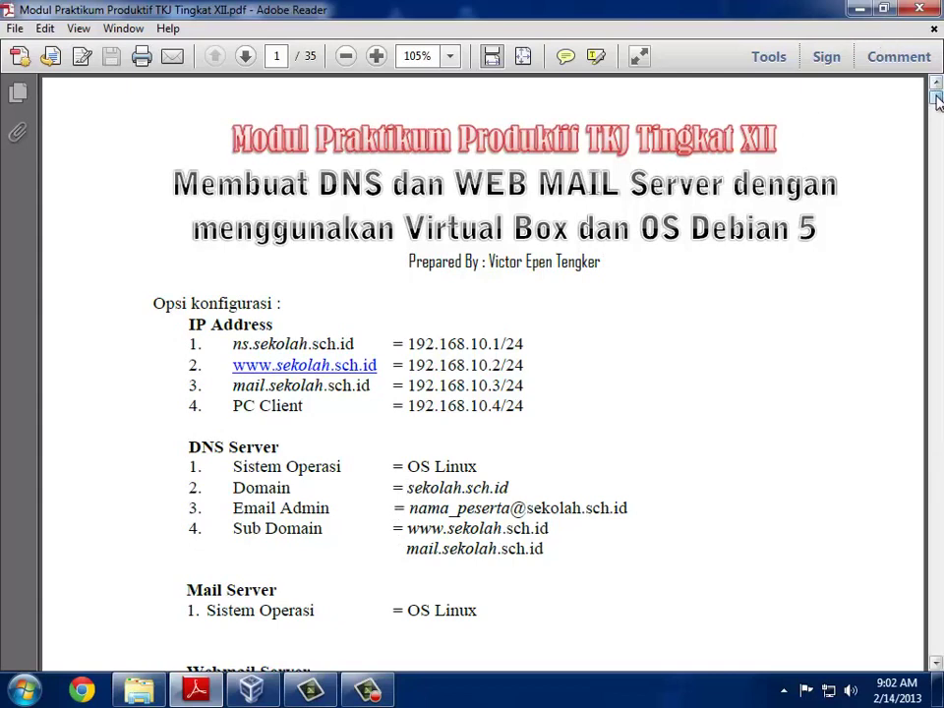
scroll(937, 101, "down", 3)
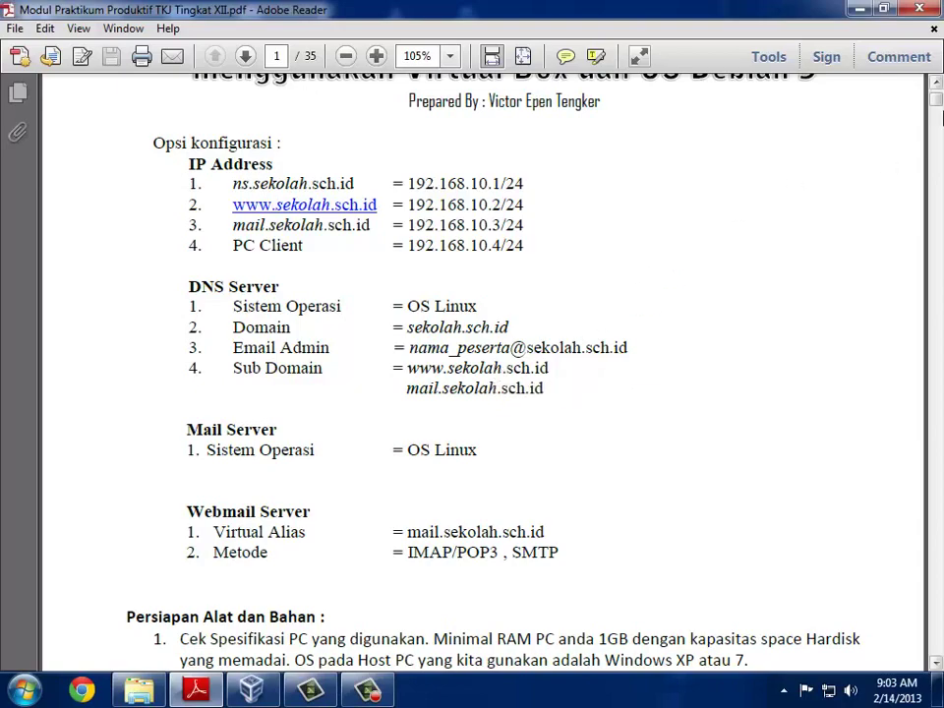
mouse_move(939, 103)
left_mouse_down()
mouse_move(939, 111)
mouse_move(939, 102)
left_mouse_up()
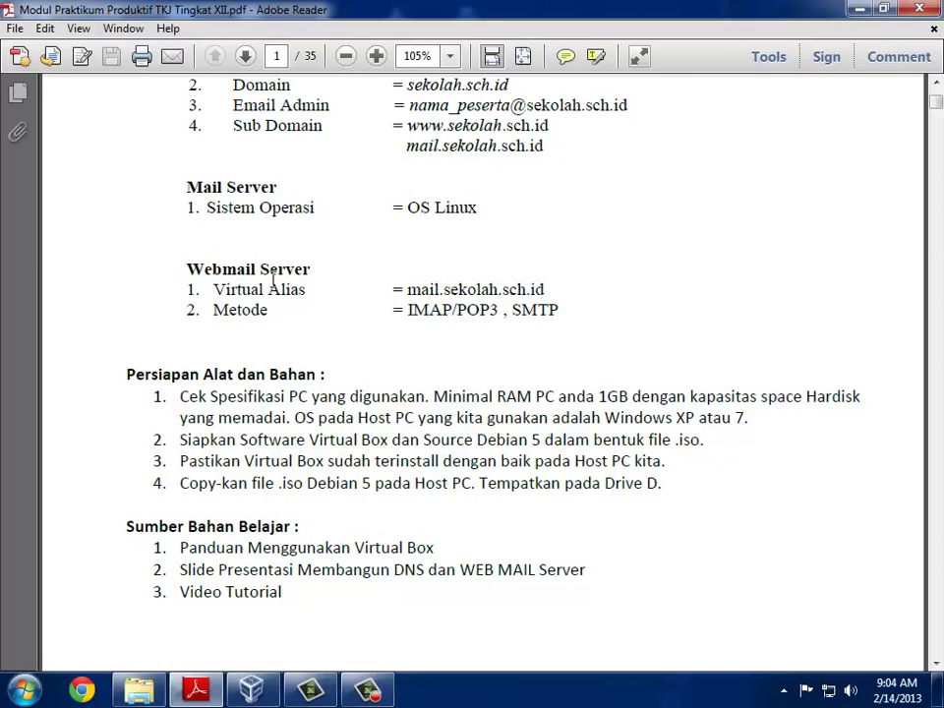
scroll(274, 283, "down", 1)
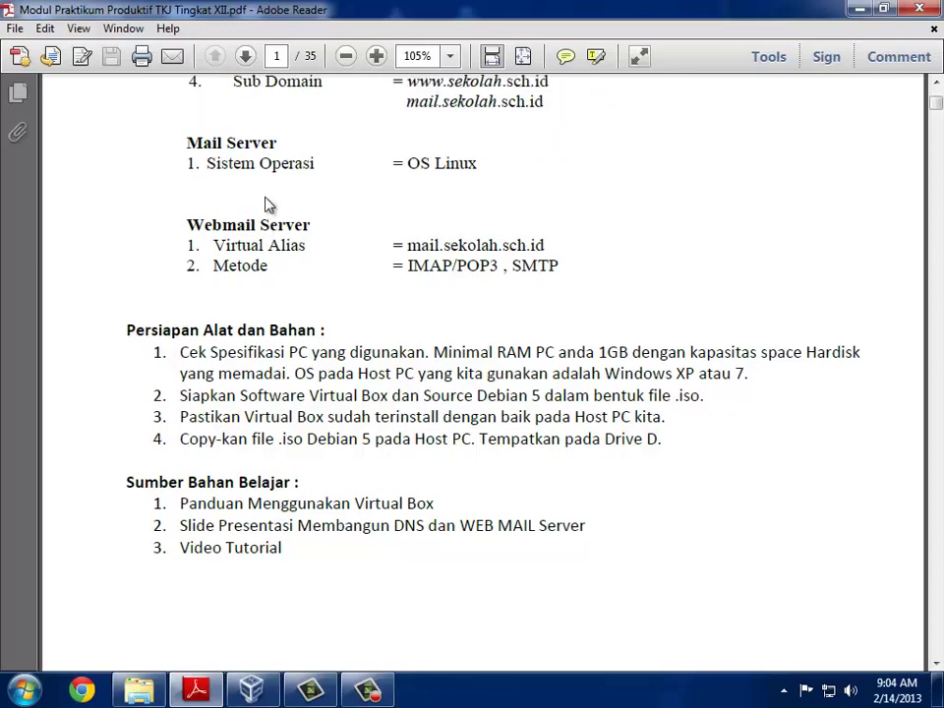
scroll(268, 203, "up", 6)
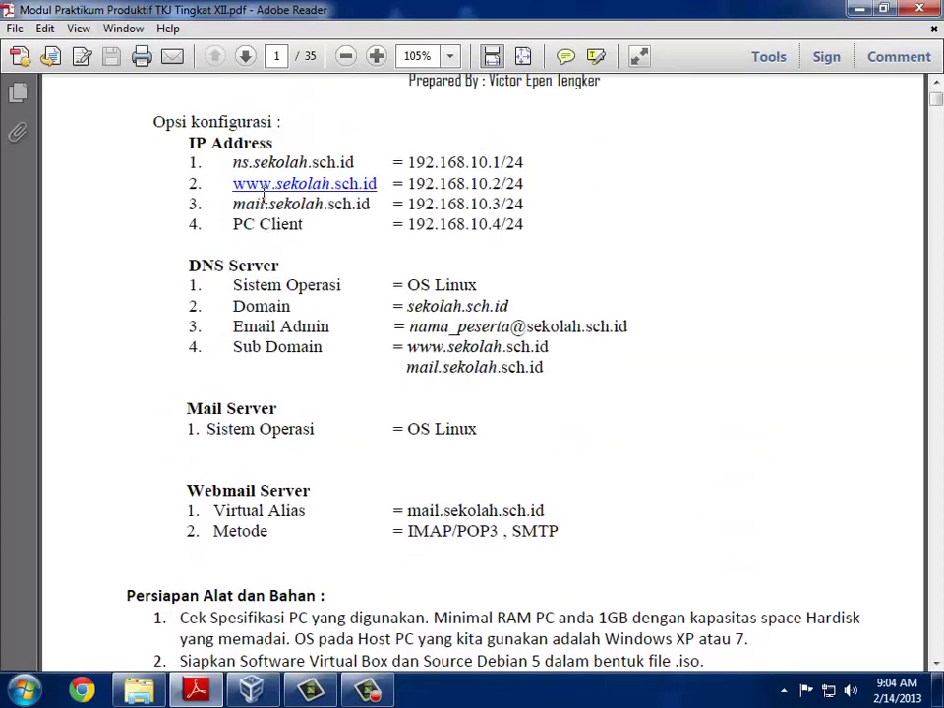
scroll(263, 196, "down", 1)
scroll(262, 197, "up", 1)
scroll(264, 197, "up", 2)
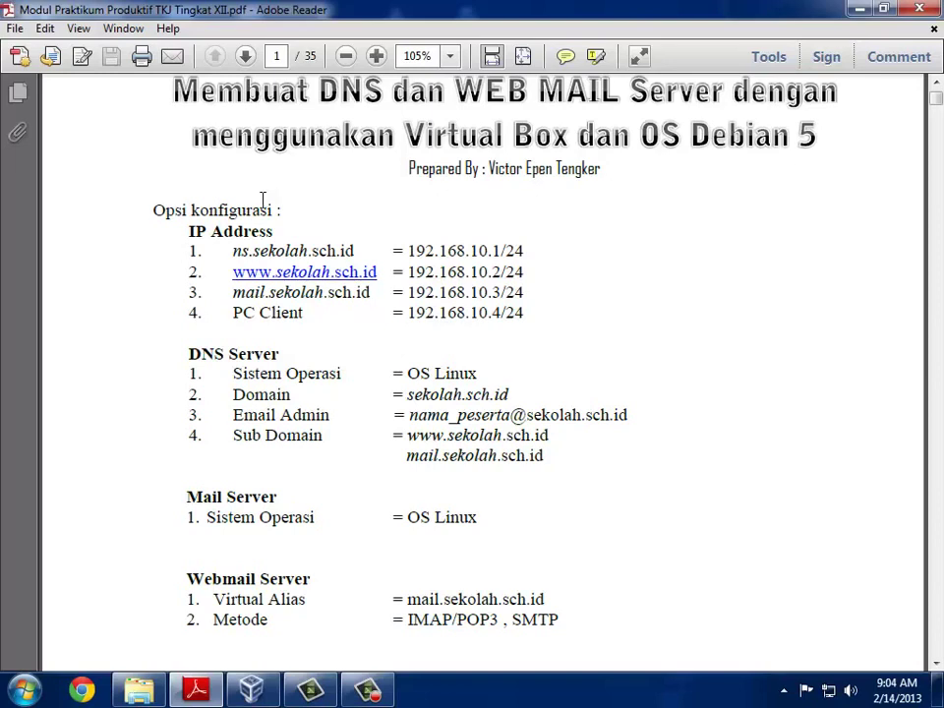
left_click(369, 690)
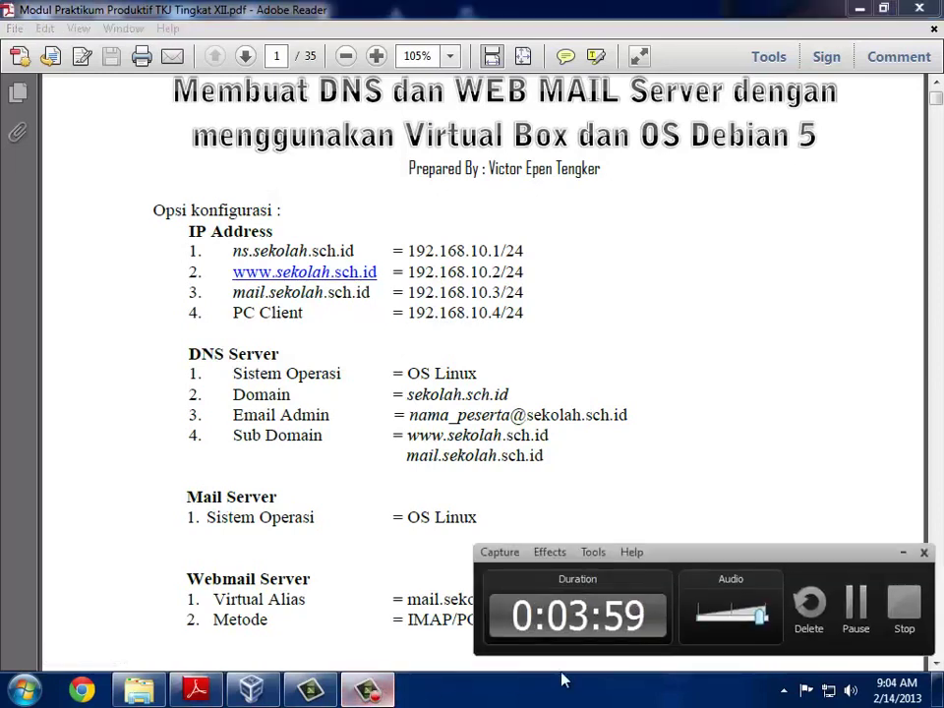
Step: Start a new virtual machine from the VirtualBox Manager's Machine > New menu
left_click(903, 605)
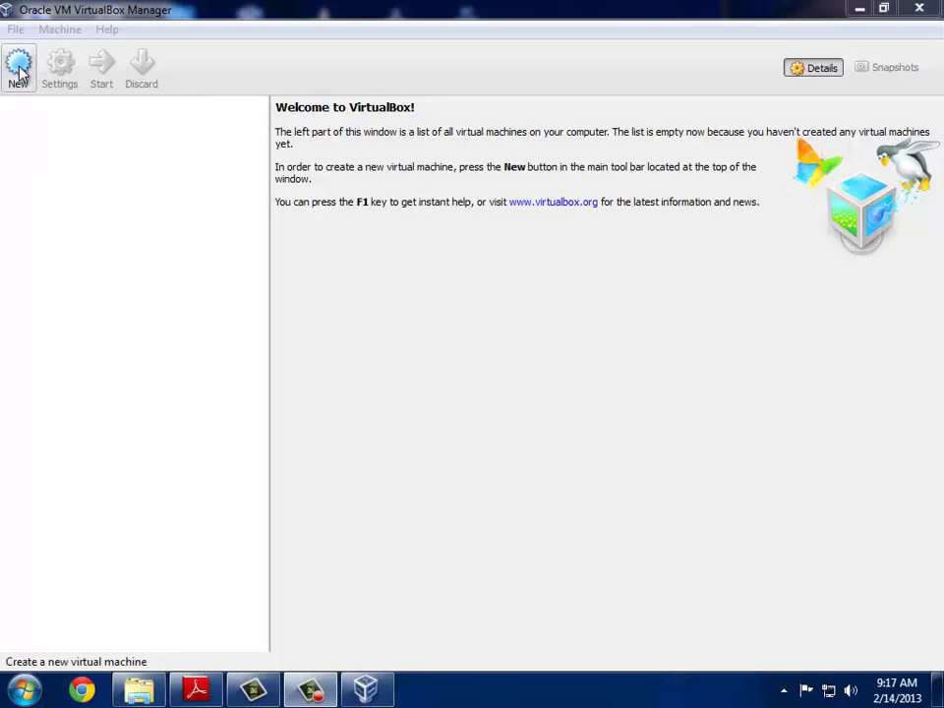
left_click(68, 10)
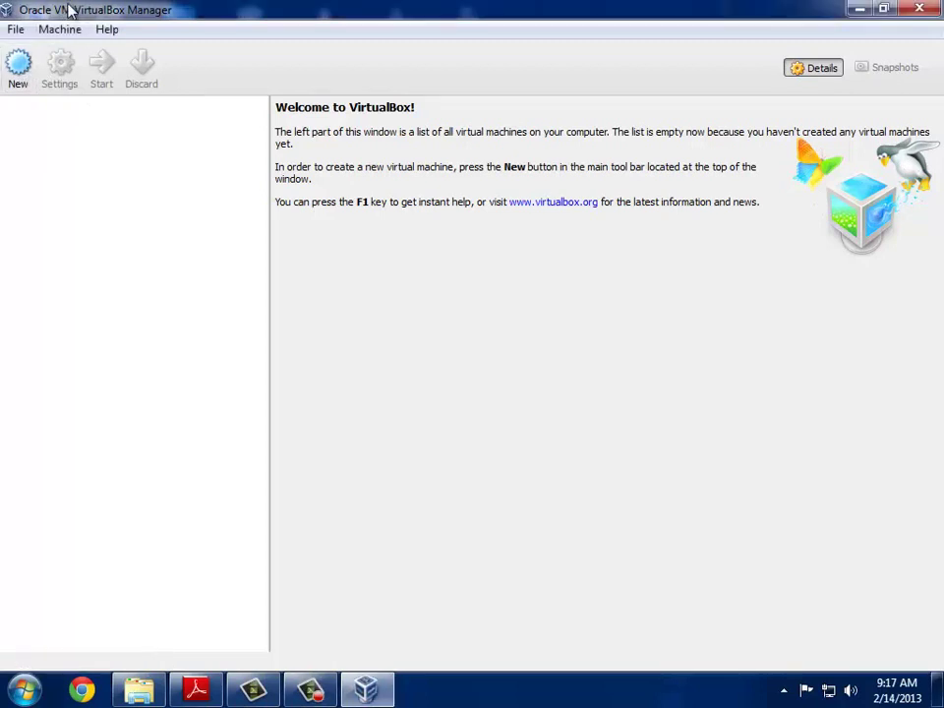
left_click(73, 29)
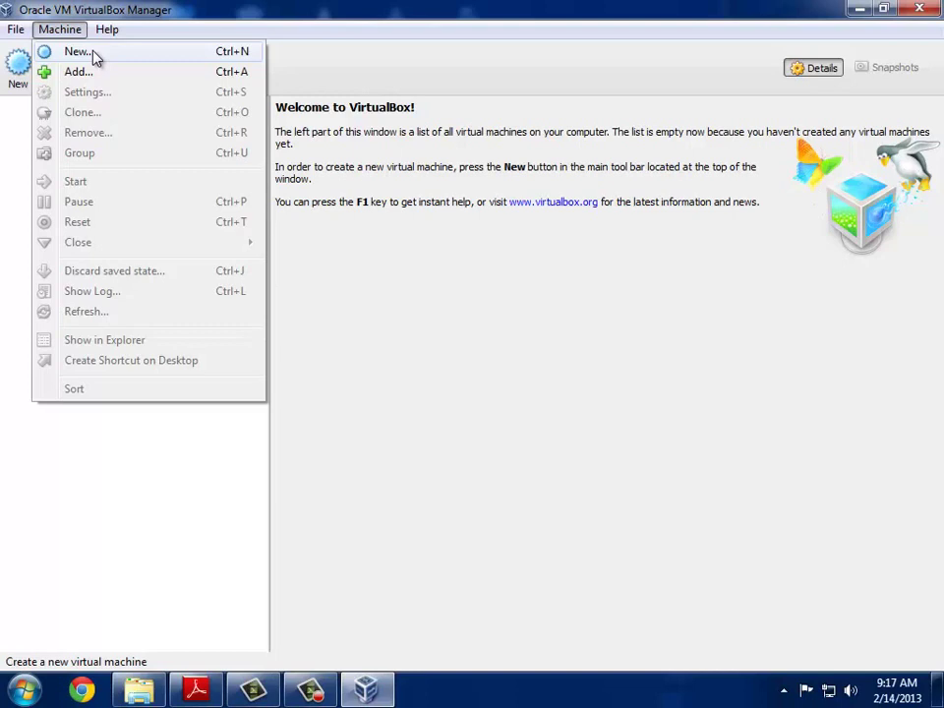
left_click(92, 52)
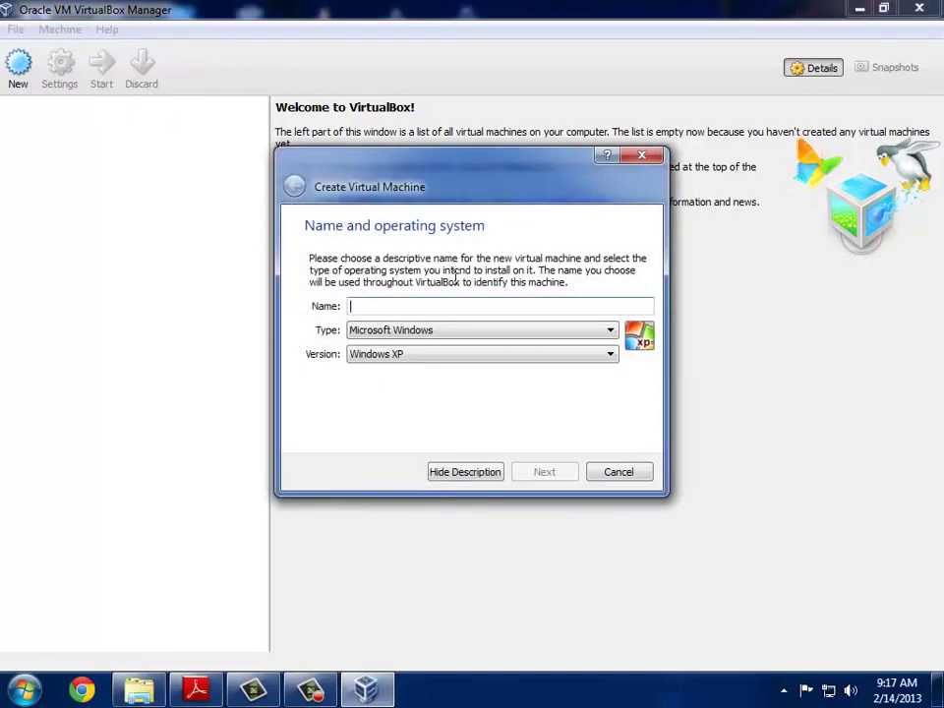
Step: Name the new machine 'victor' with type Linux and version Debian, then continue
type("victor")
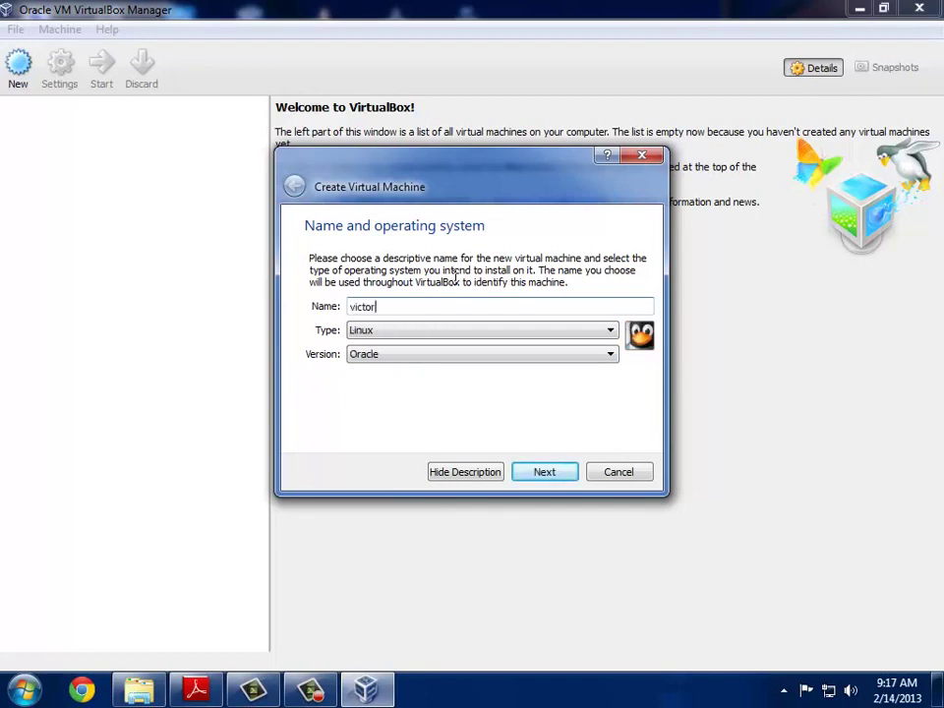
left_click(527, 334)
left_click(496, 359)
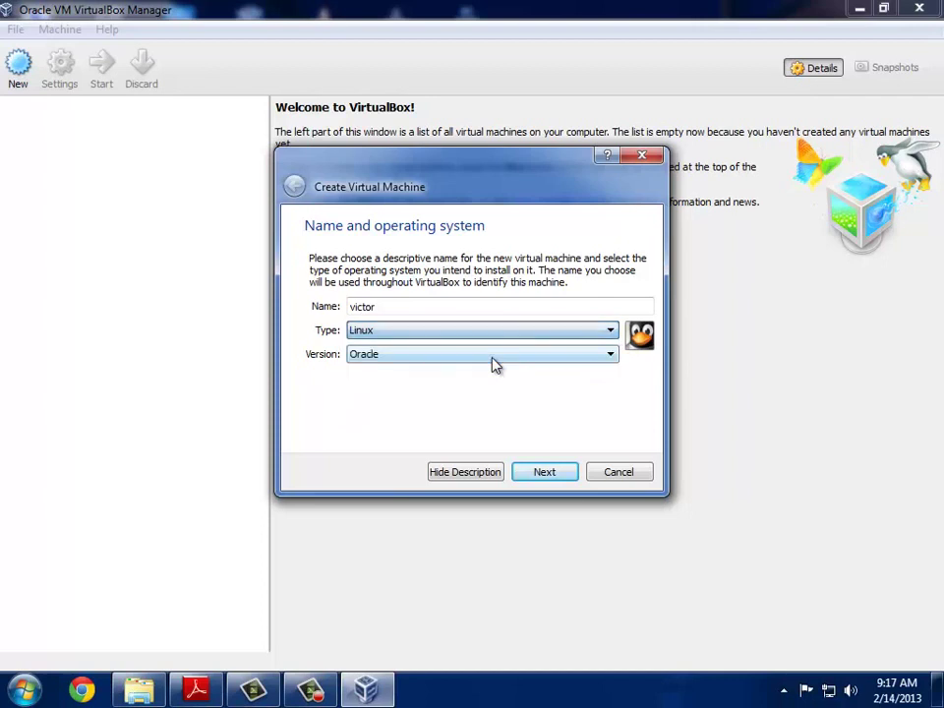
left_click(413, 358)
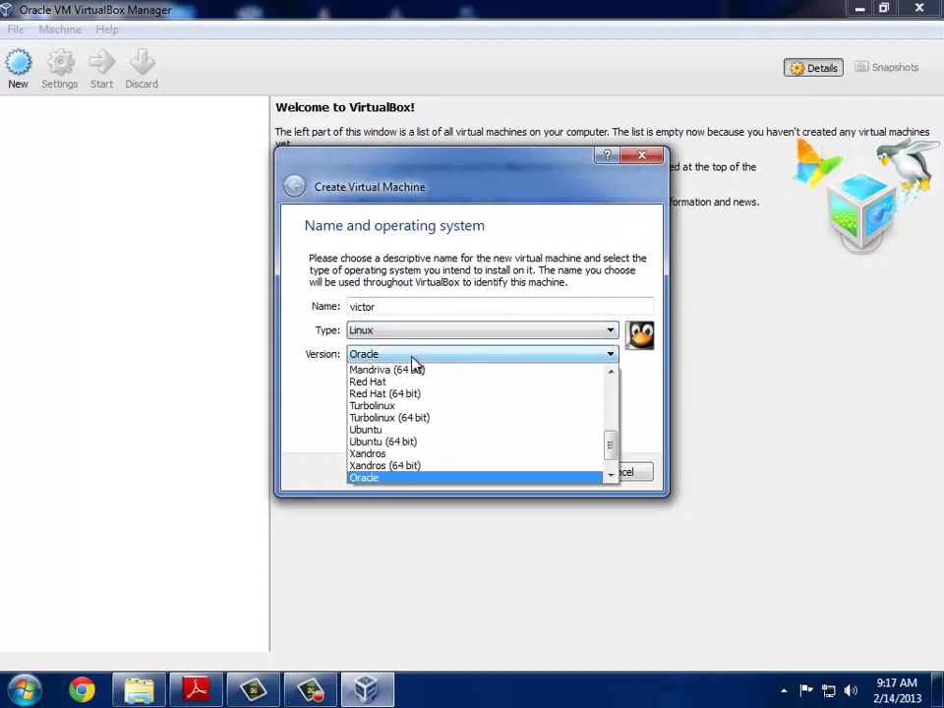
scroll(462, 414, "up", 5)
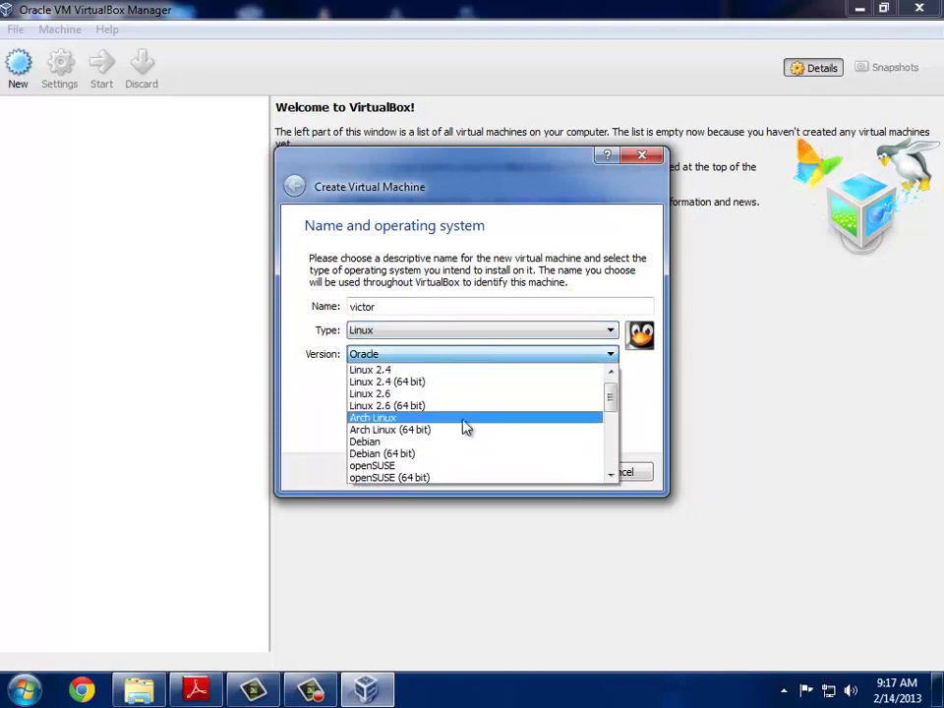
left_click(460, 442)
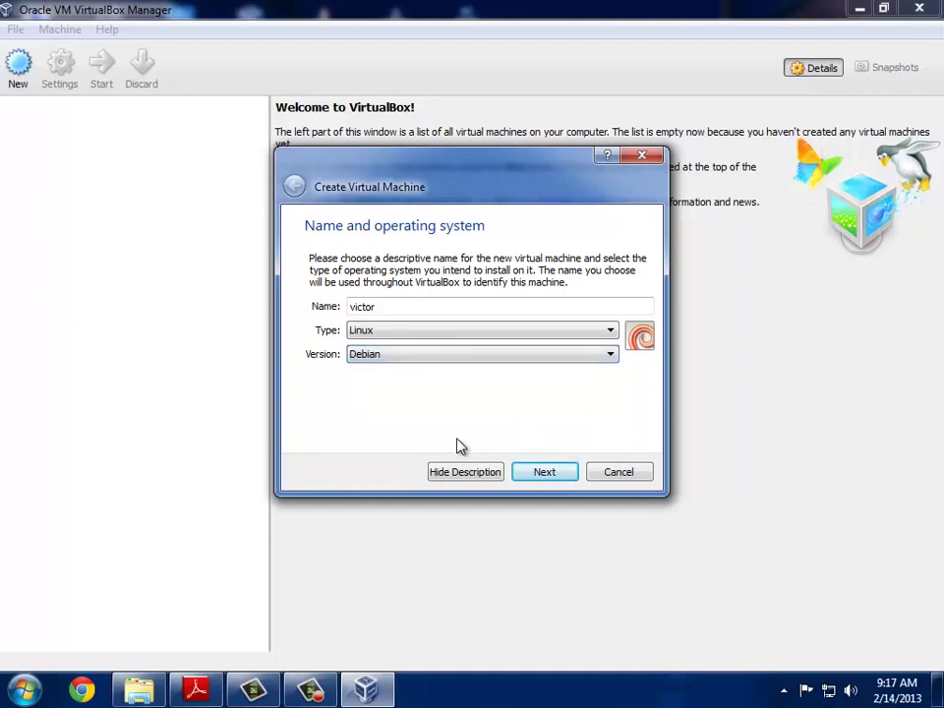
left_click_drag(442, 175, 443, 132)
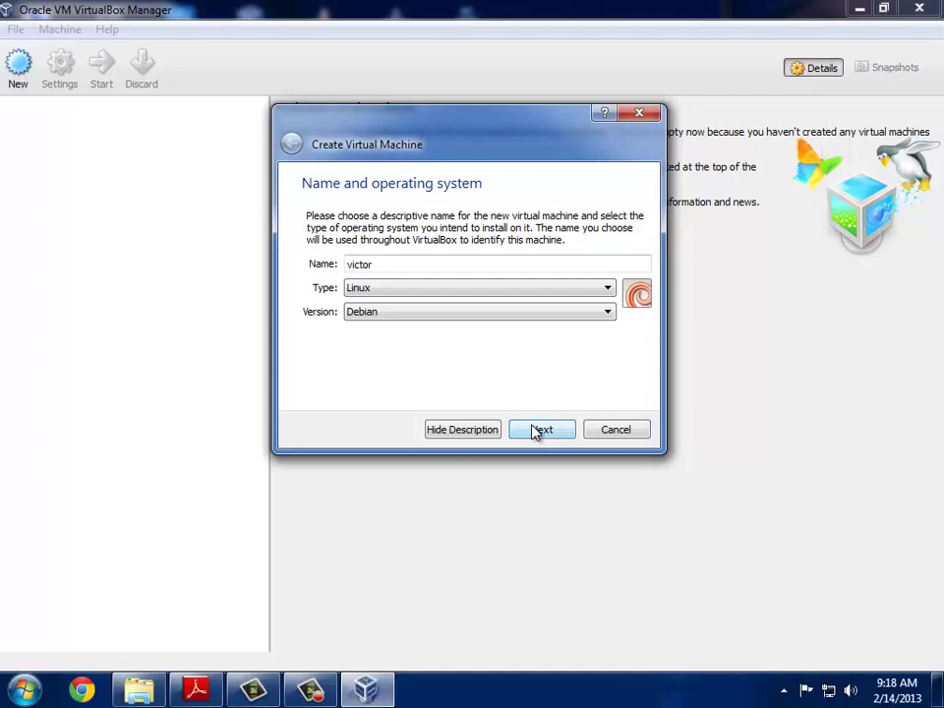
left_click(540, 430)
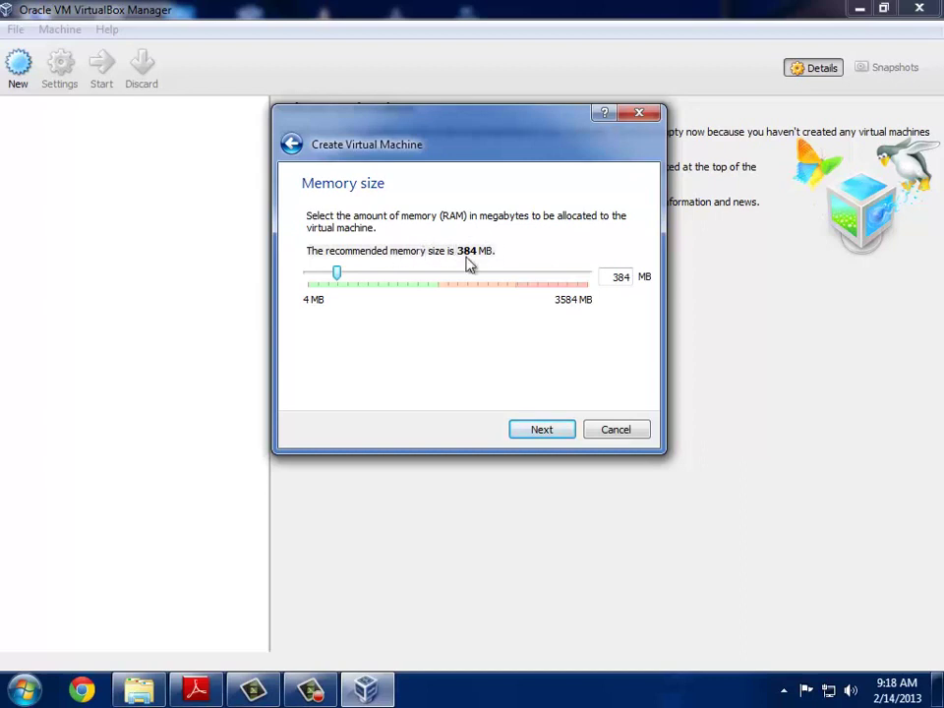
Step: Keep 384 MB of memory and choose to create a new virtual hard drive
left_click(544, 429)
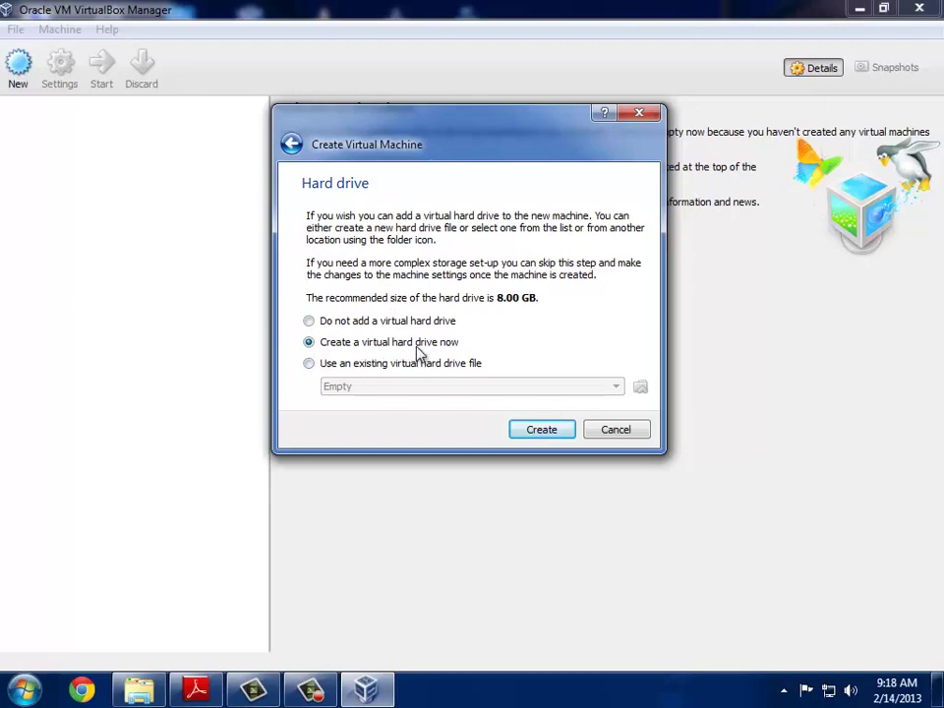
left_click(542, 433)
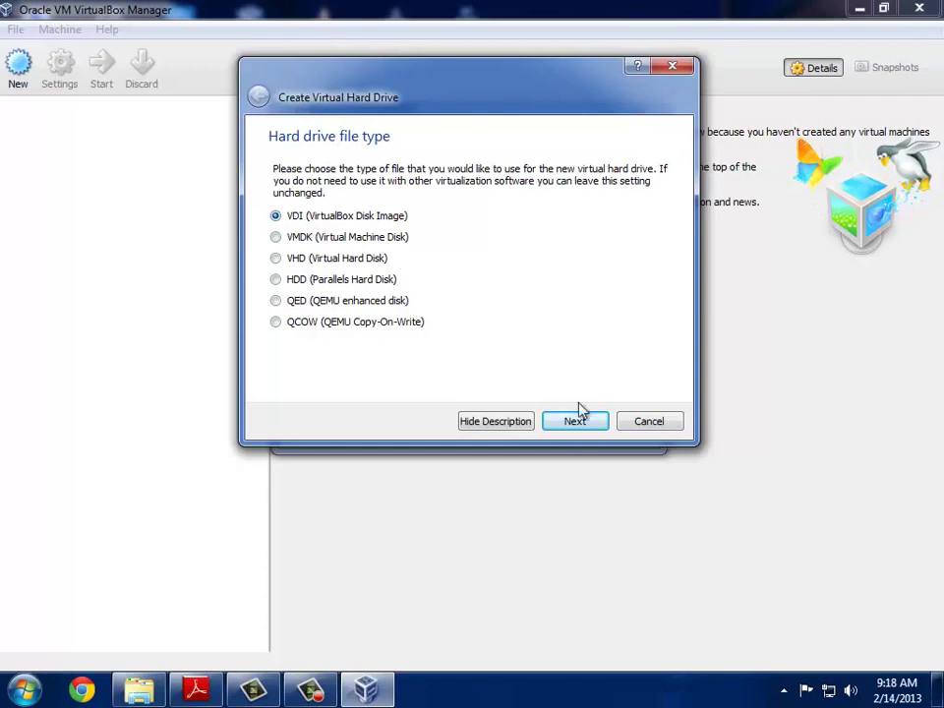
Step: Create a dynamically allocated 8.00 GB VDI disk named victor to finish the VM
left_click(591, 425)
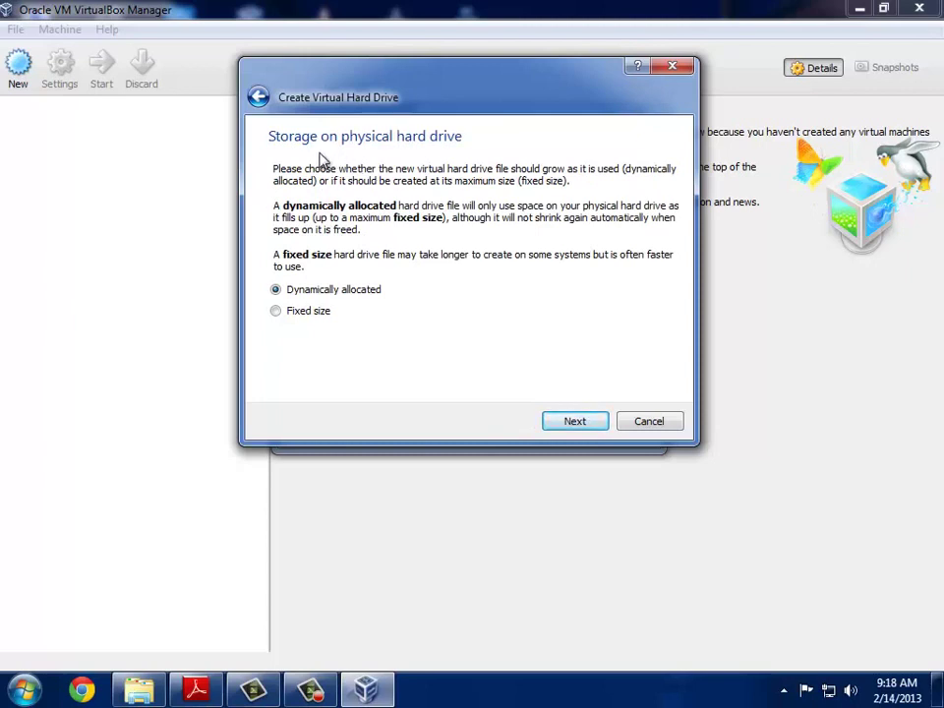
left_click(582, 426)
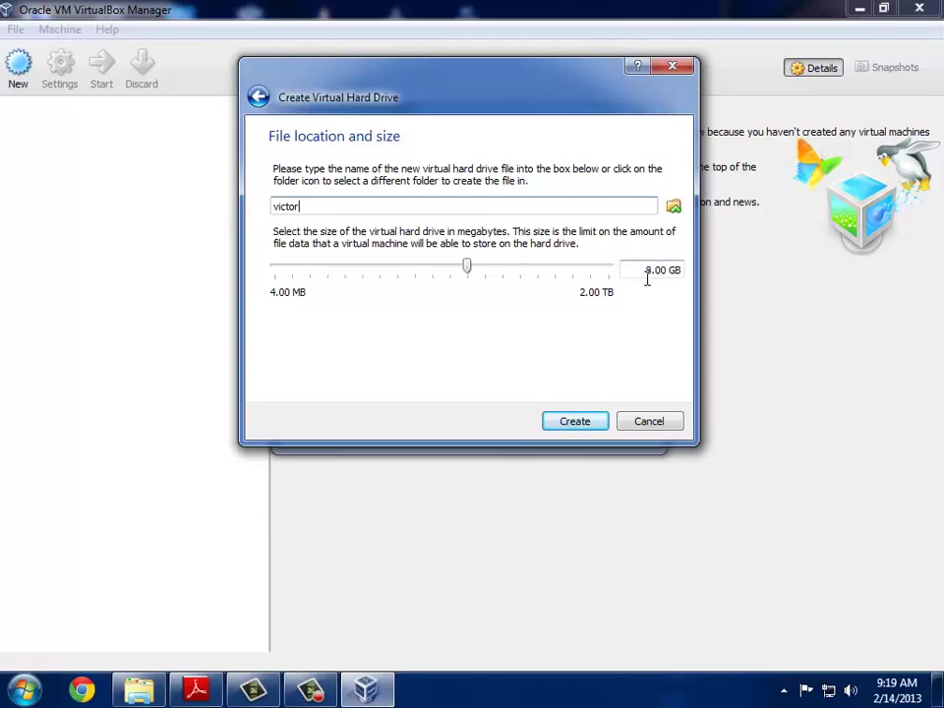
left_click(647, 271)
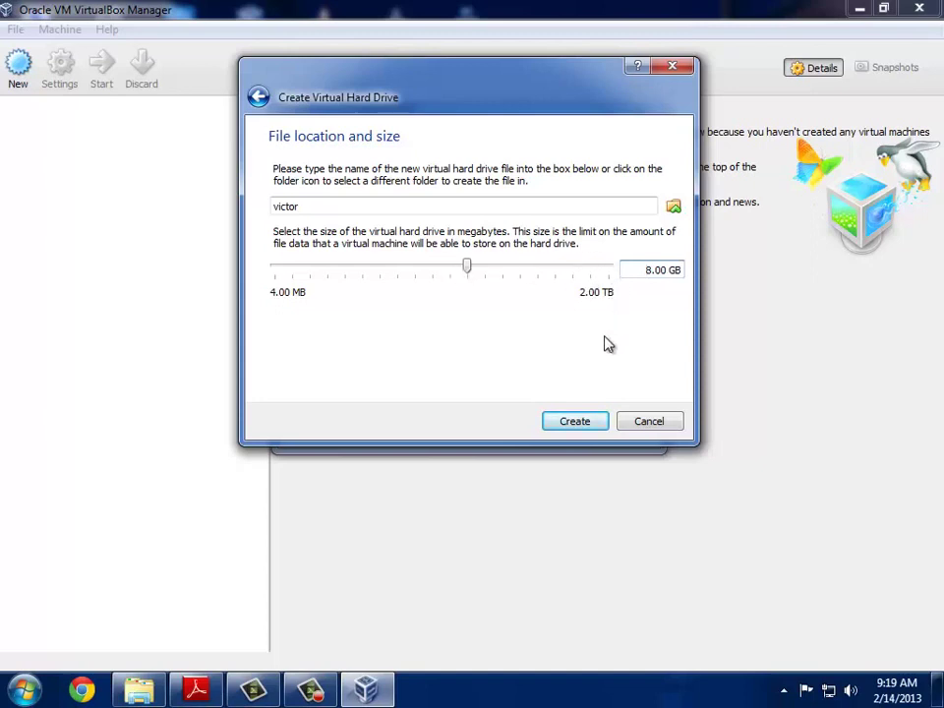
left_click(582, 422)
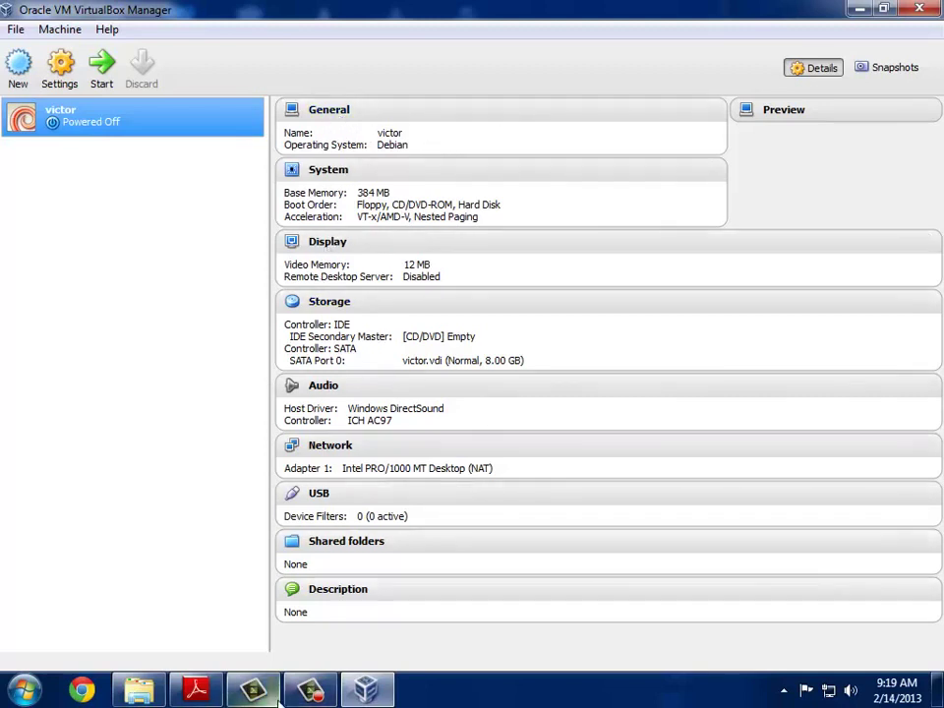
left_click(310, 688)
left_click(905, 604)
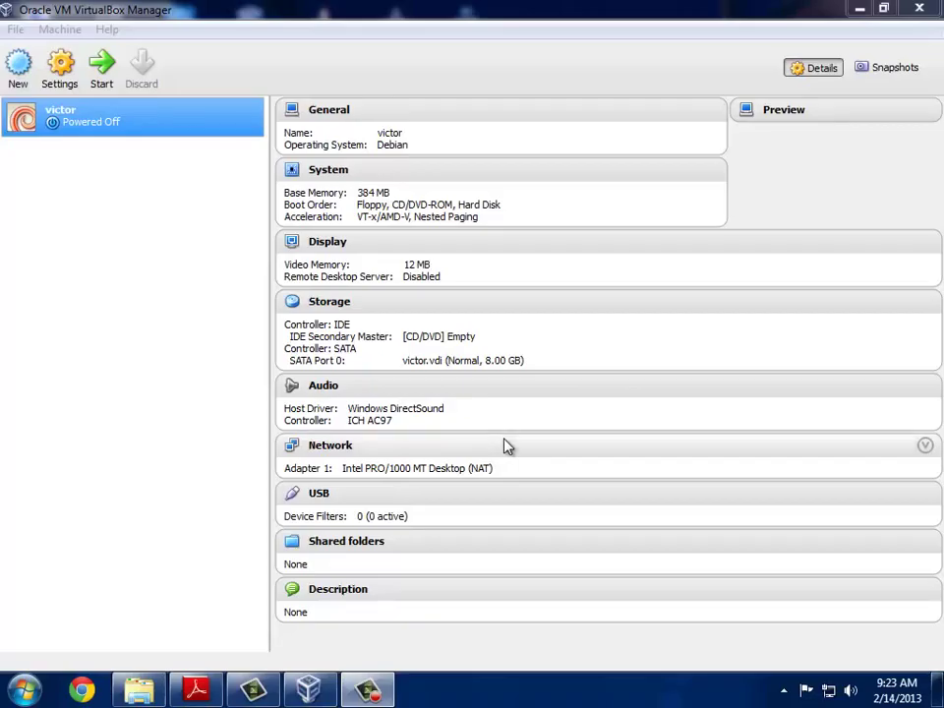
left_click(115, 124)
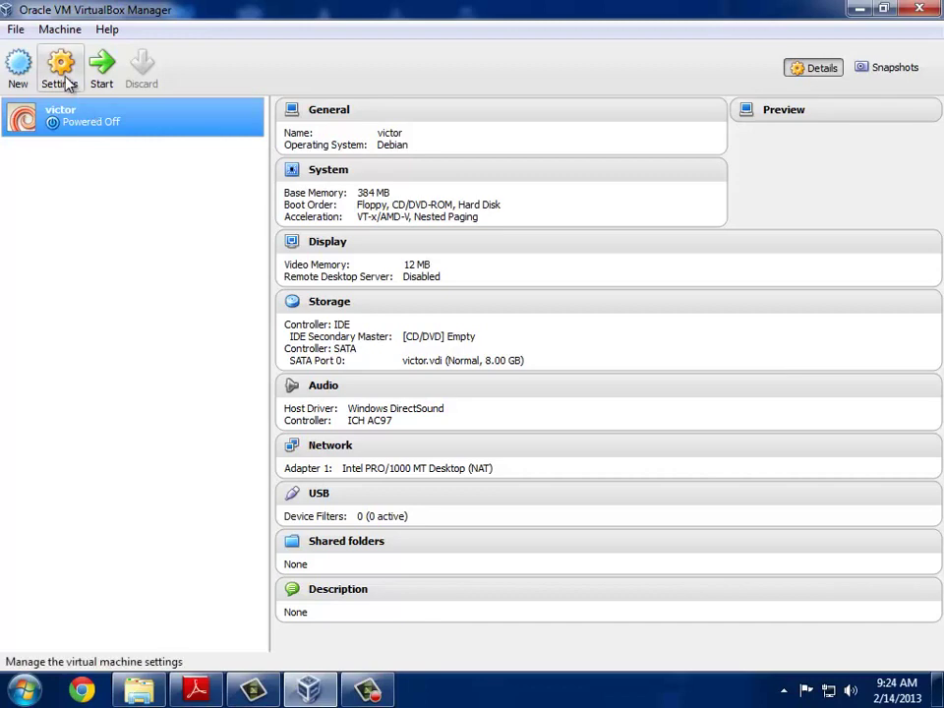
left_click(67, 83)
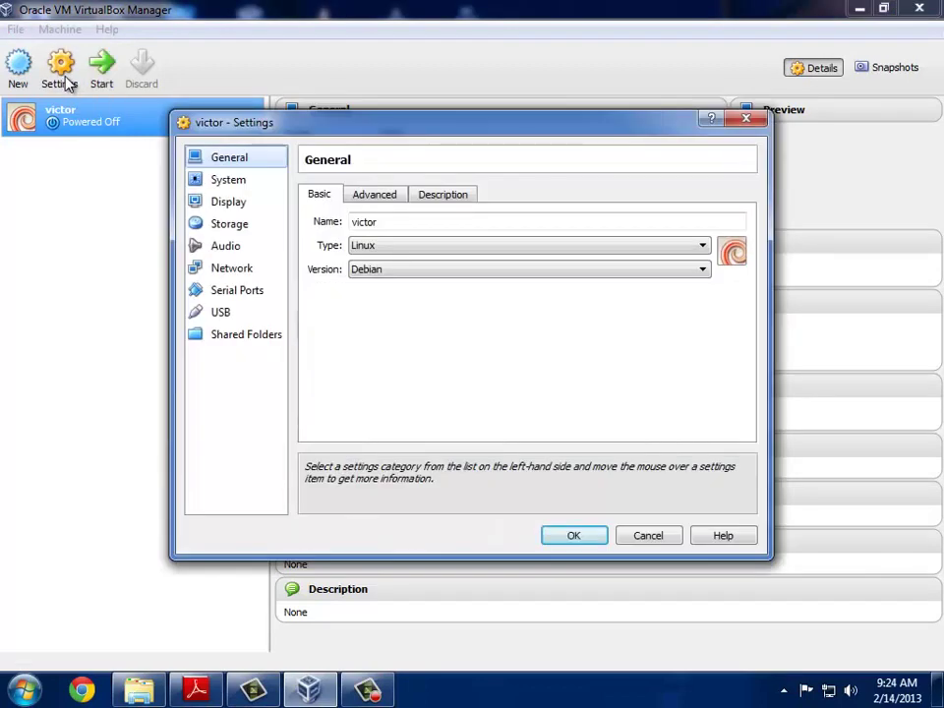
Step: Attach victor's network Adapter 1 to the Host-only Adapter
left_click_drag(231, 124, 210, 132)
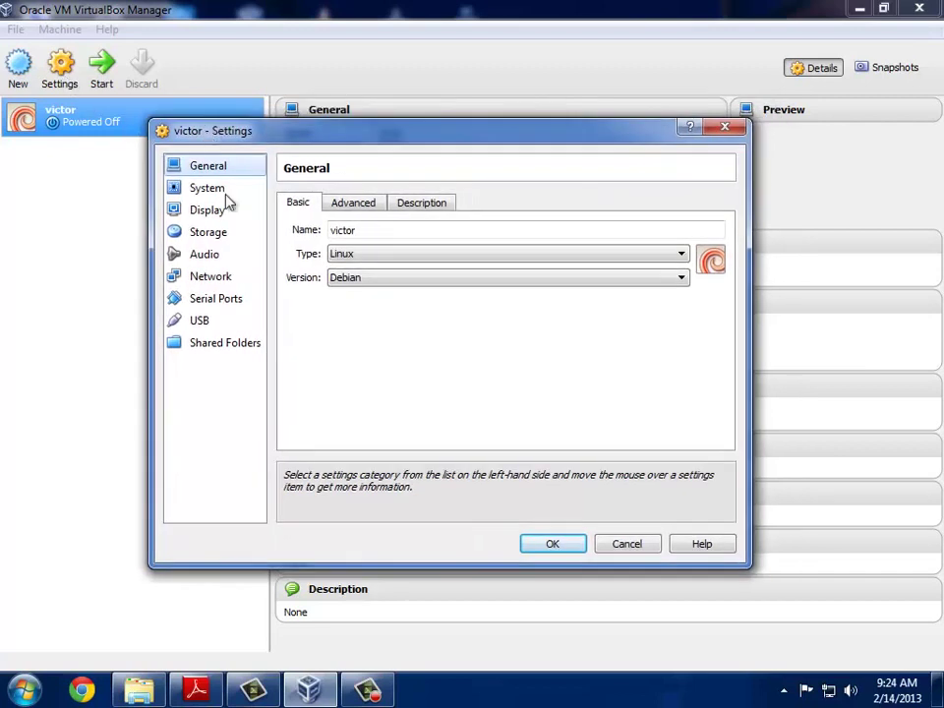
left_click(234, 281)
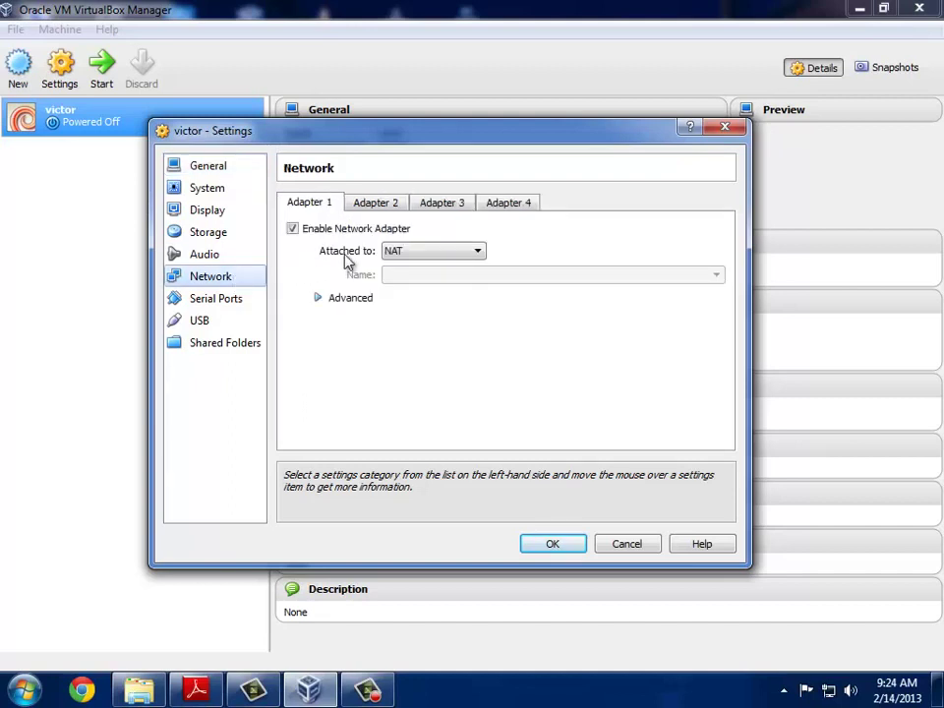
left_click(479, 253)
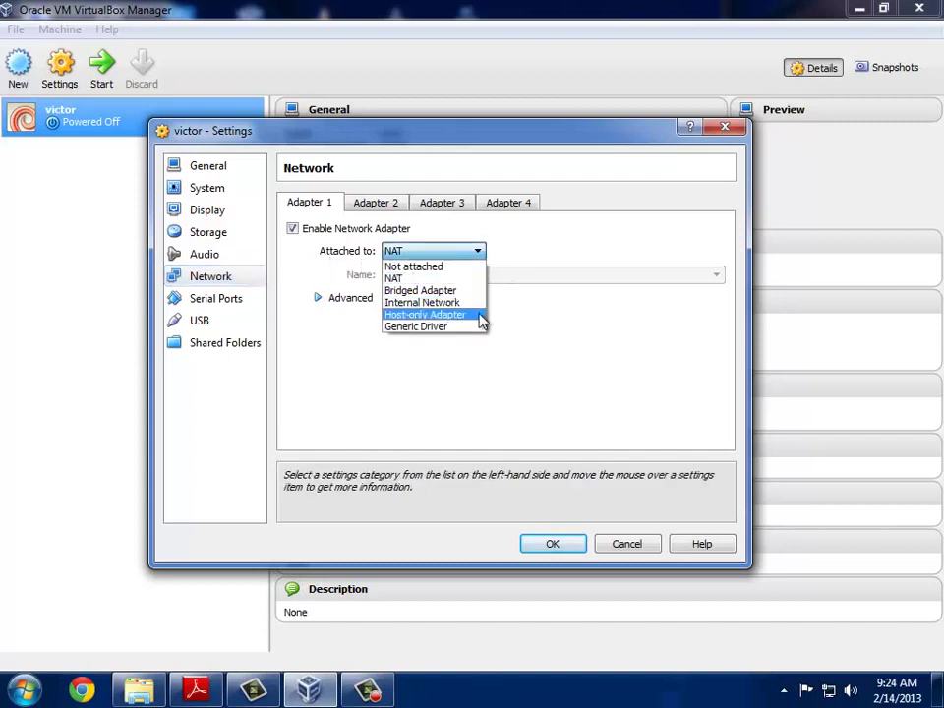
left_click(482, 317)
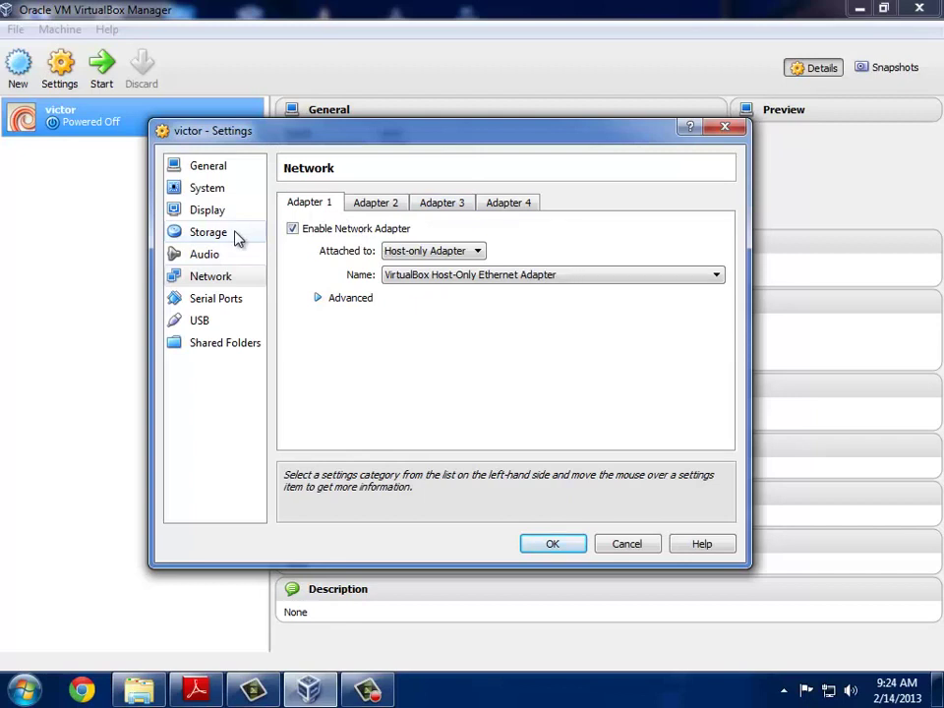
Step: Change the IDE storage controller type to ICH6 and select the empty CD/DVD drive
left_click(209, 233)
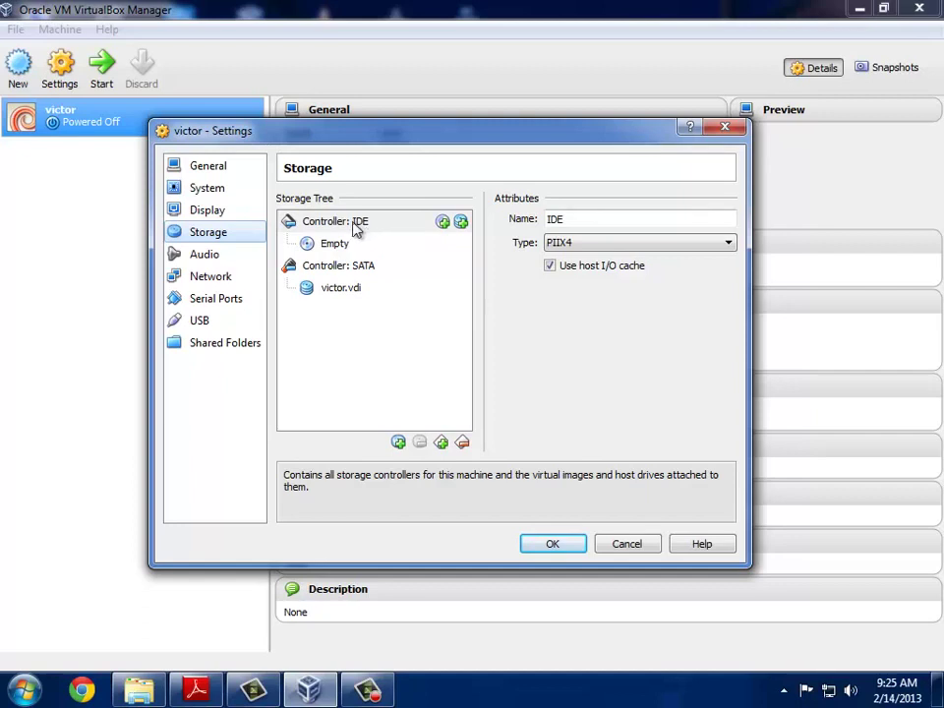
left_click(347, 228)
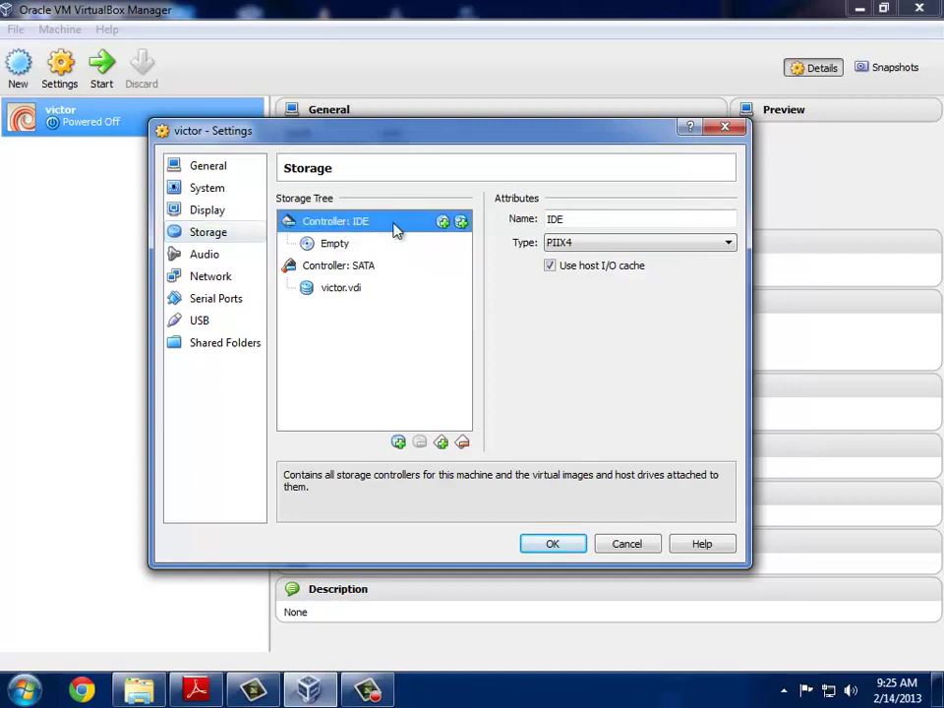
left_click(696, 246)
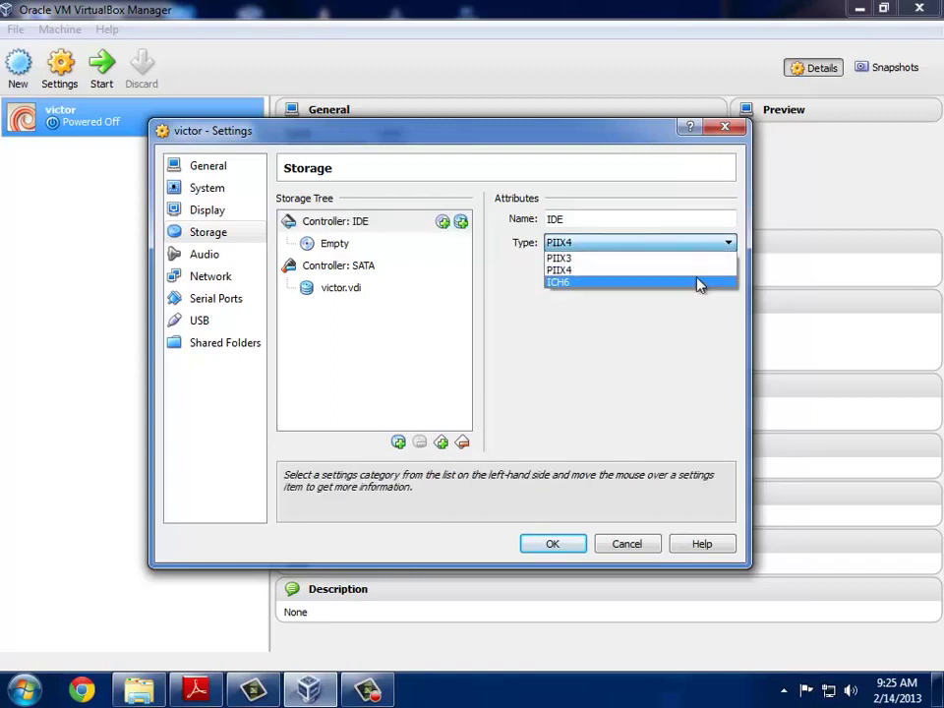
left_click(699, 282)
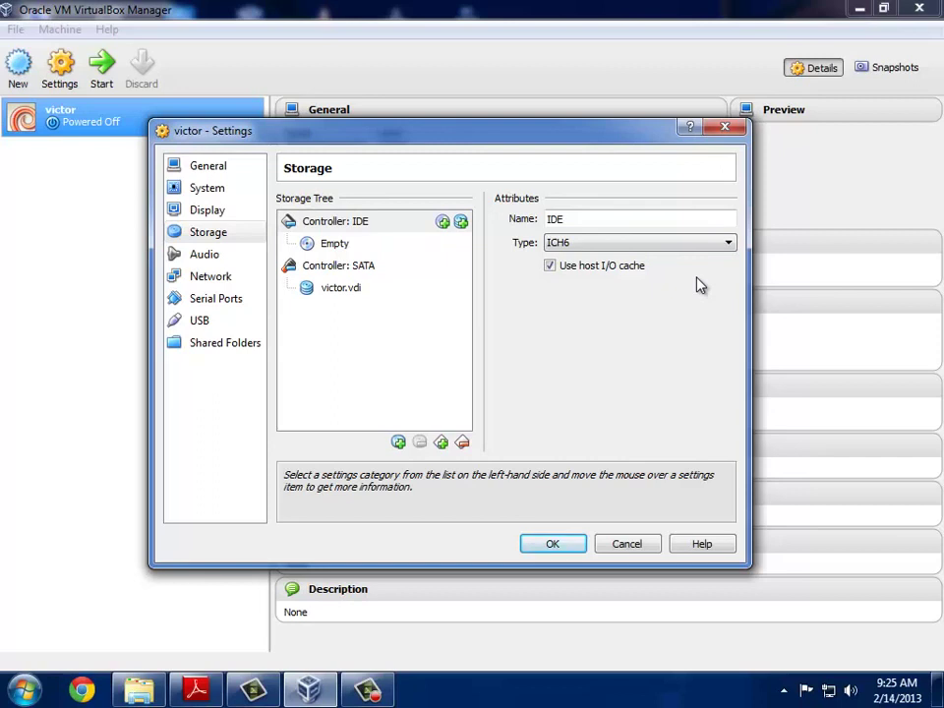
left_click(341, 252)
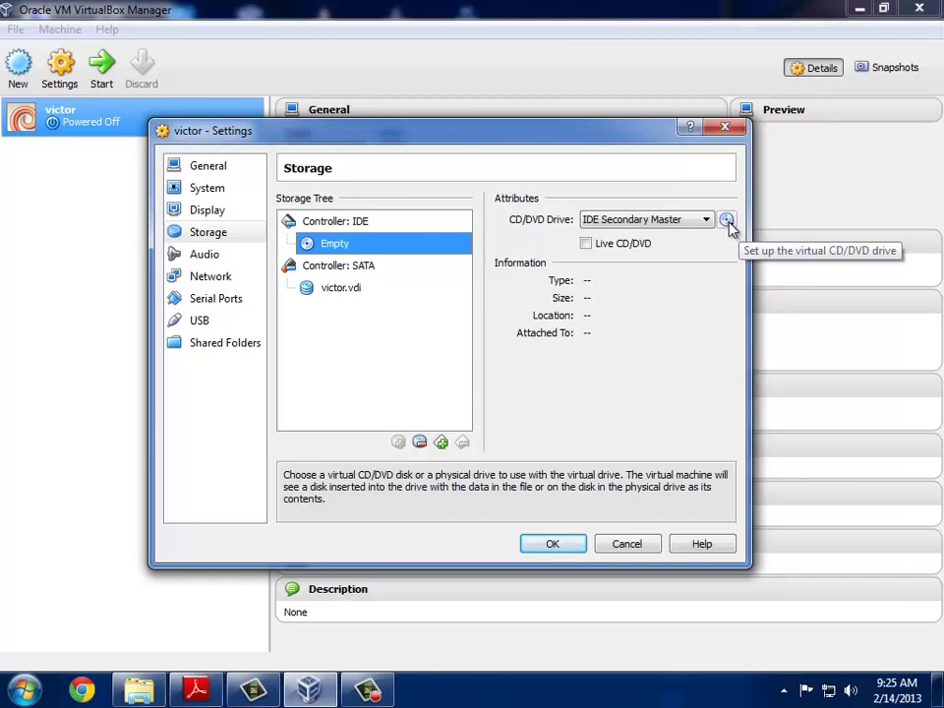
Step: Load debian-507-i386-DVD-1.iso from the D:\ISOs folder into the CD/DVD drive
left_click(727, 223)
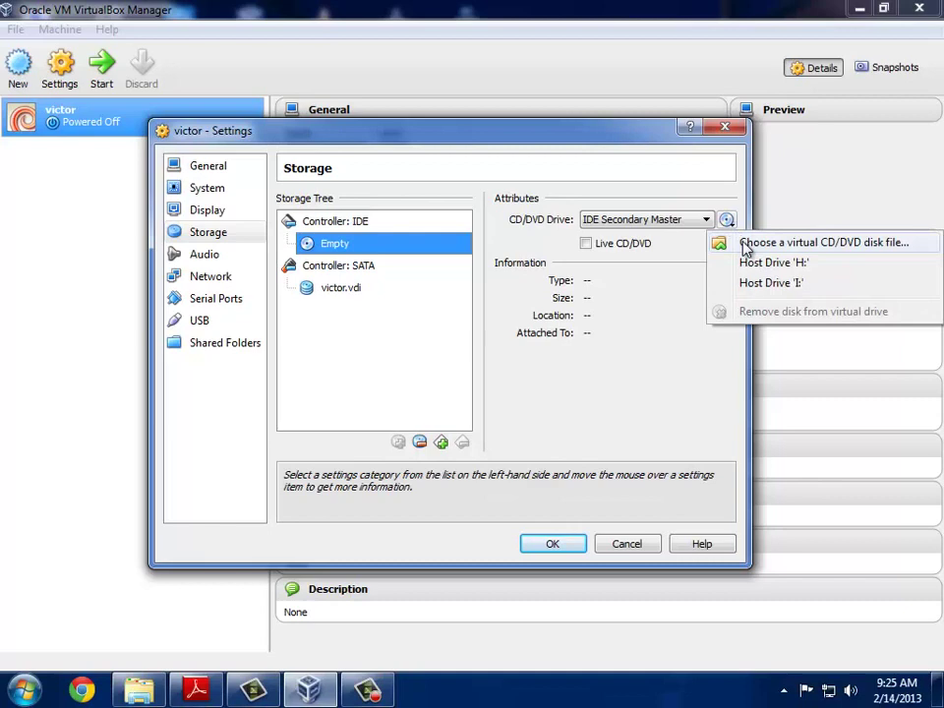
left_click(776, 243)
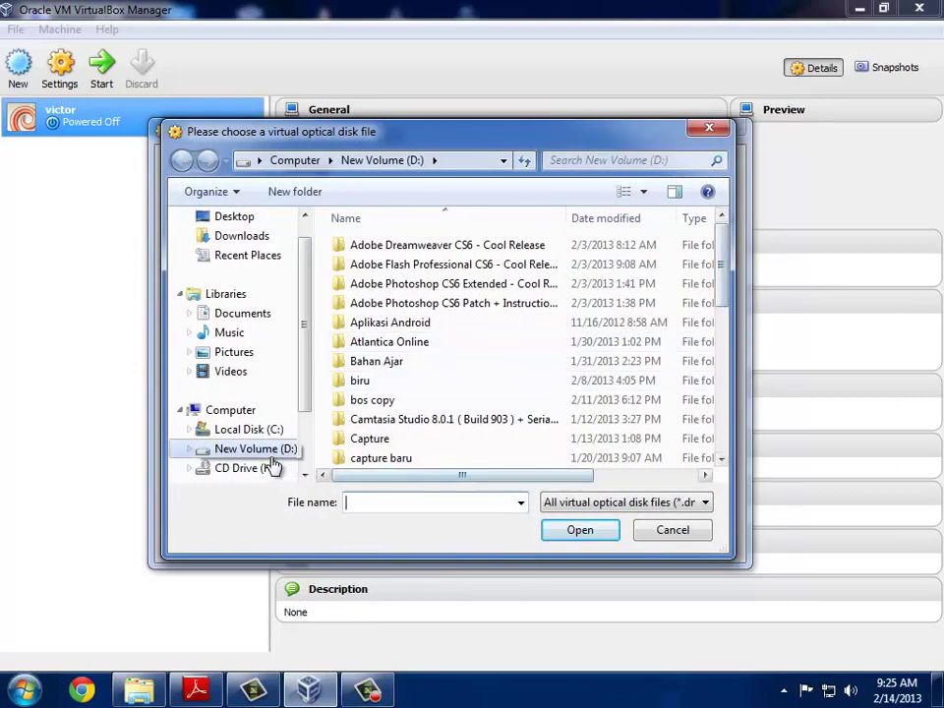
left_click_drag(725, 274, 735, 441)
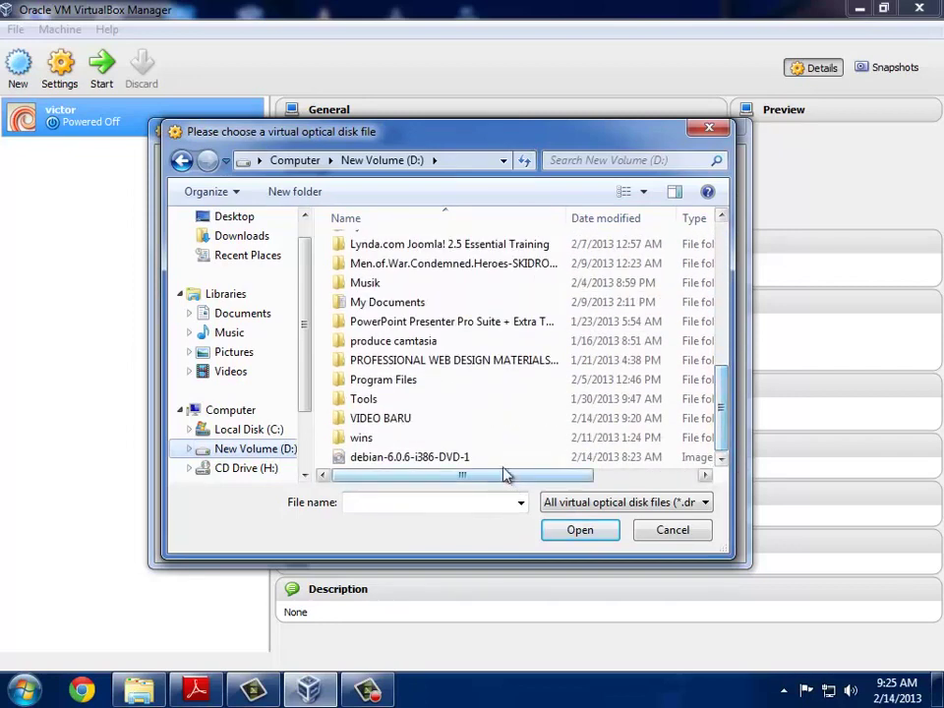
left_click_drag(725, 395, 725, 363)
scroll(468, 323, "up", 1)
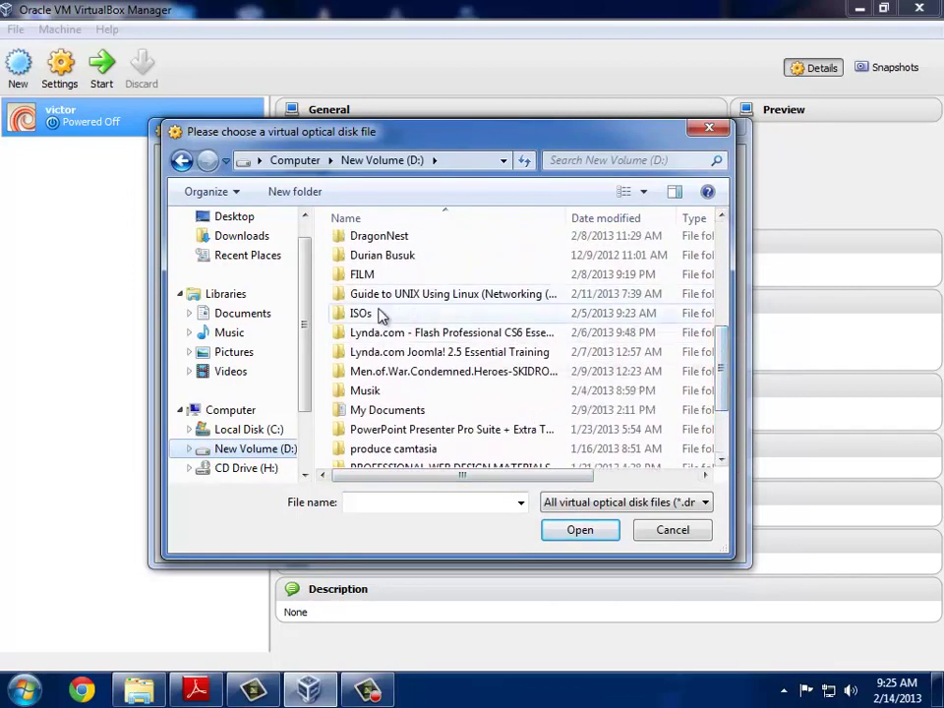
double_click(379, 313)
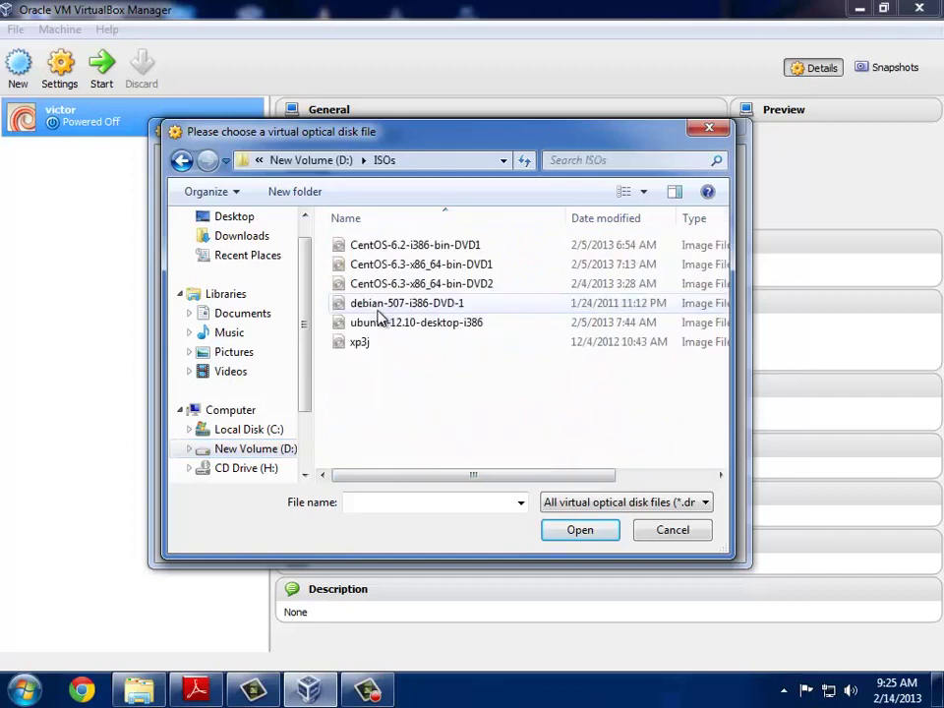
left_click(461, 305)
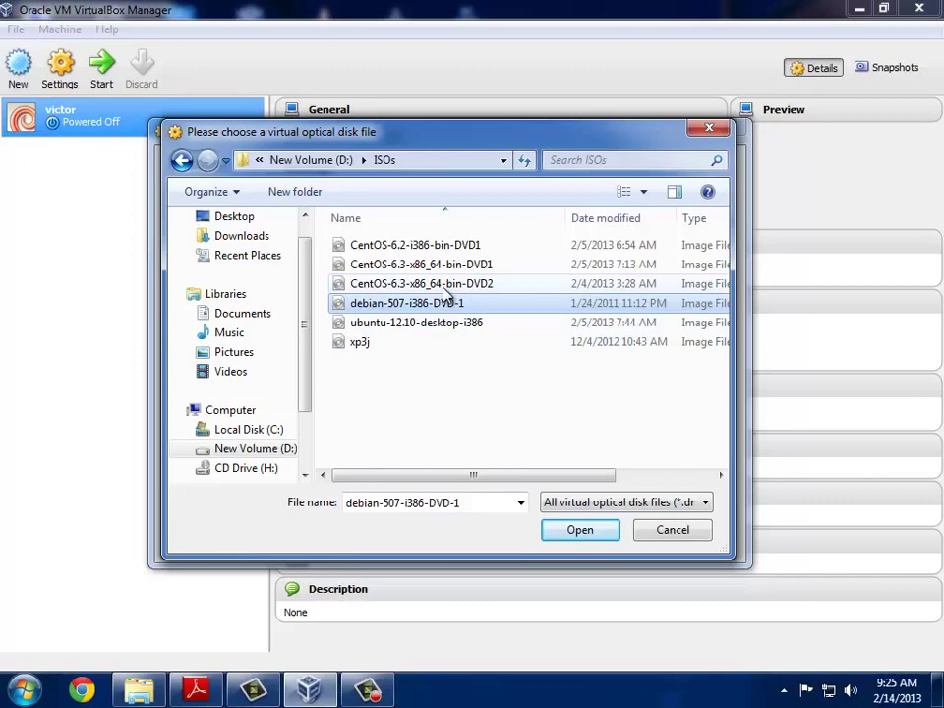
left_click(579, 530)
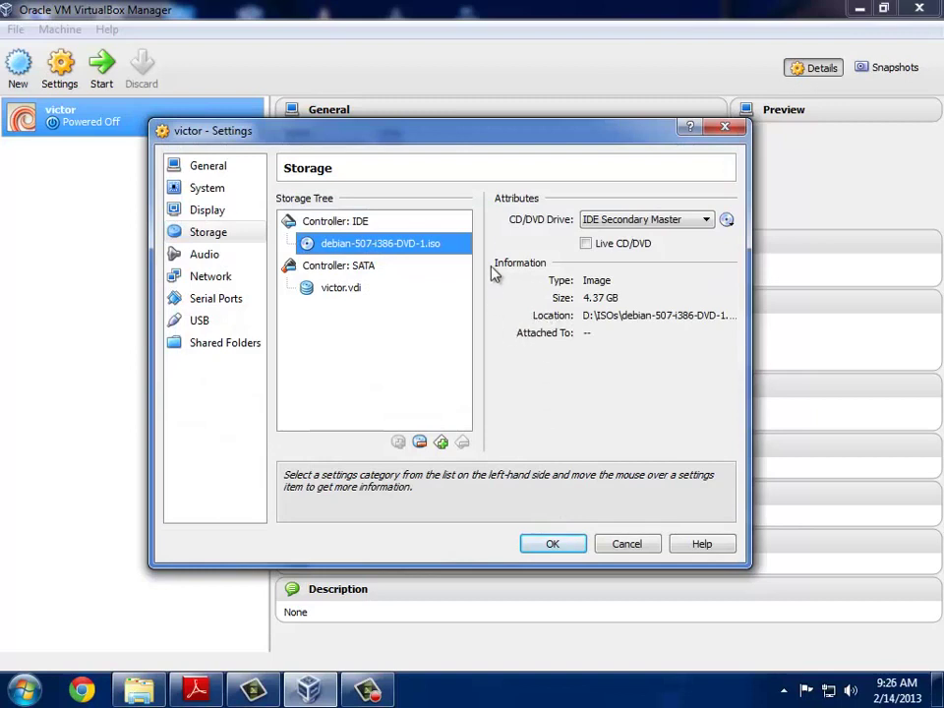
Step: Save victor's settings and bring the VirtualBox Manager window back to the front
left_click_drag(424, 147, 459, 147)
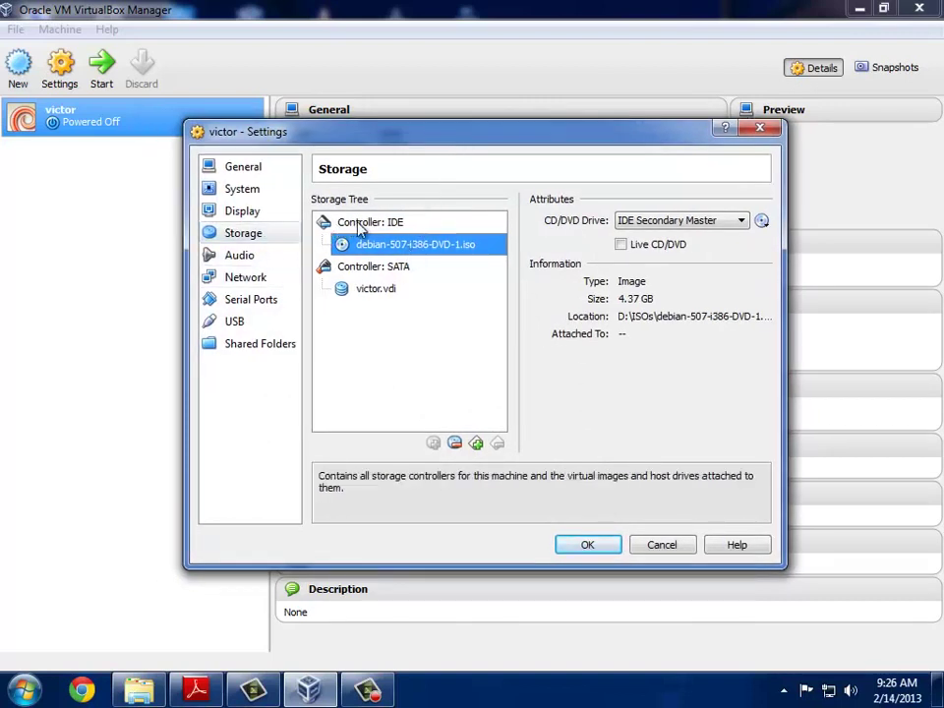
left_click(587, 545)
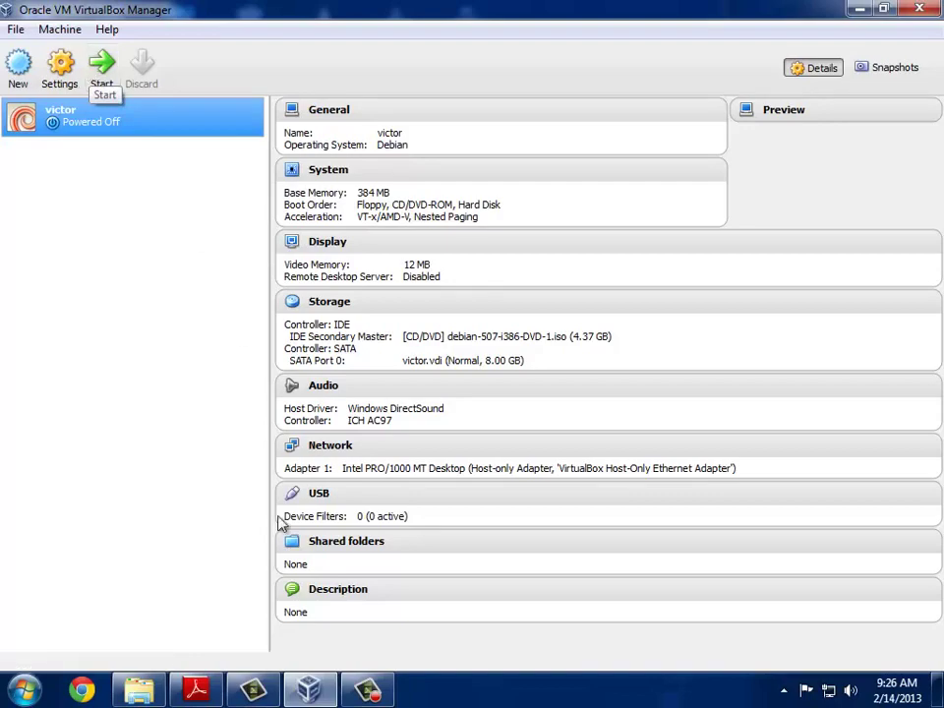
left_click(362, 685)
left_click(904, 609)
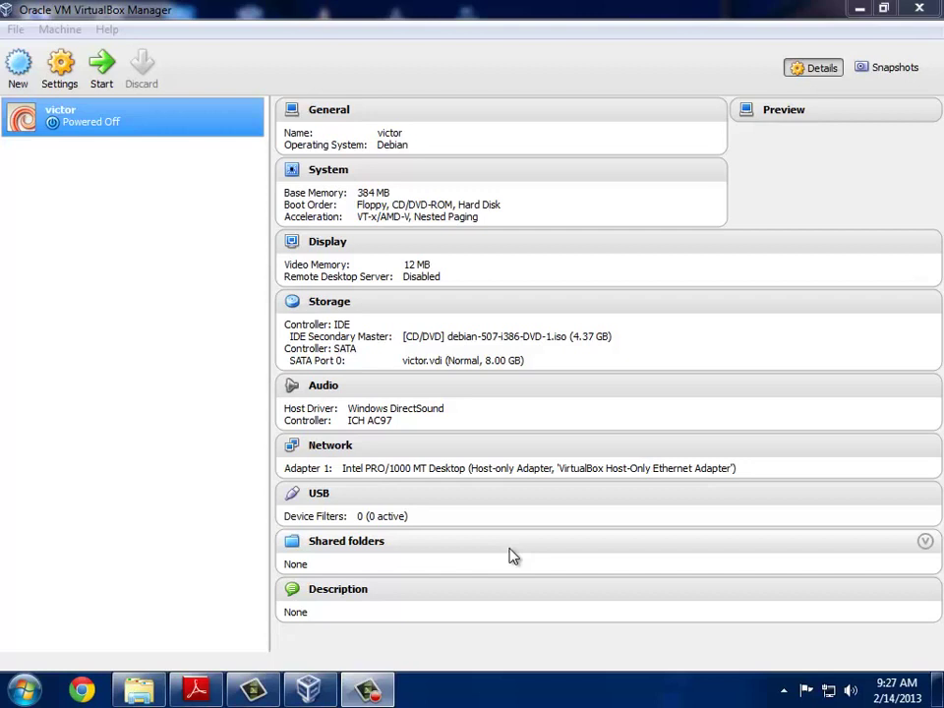
left_click(79, 124)
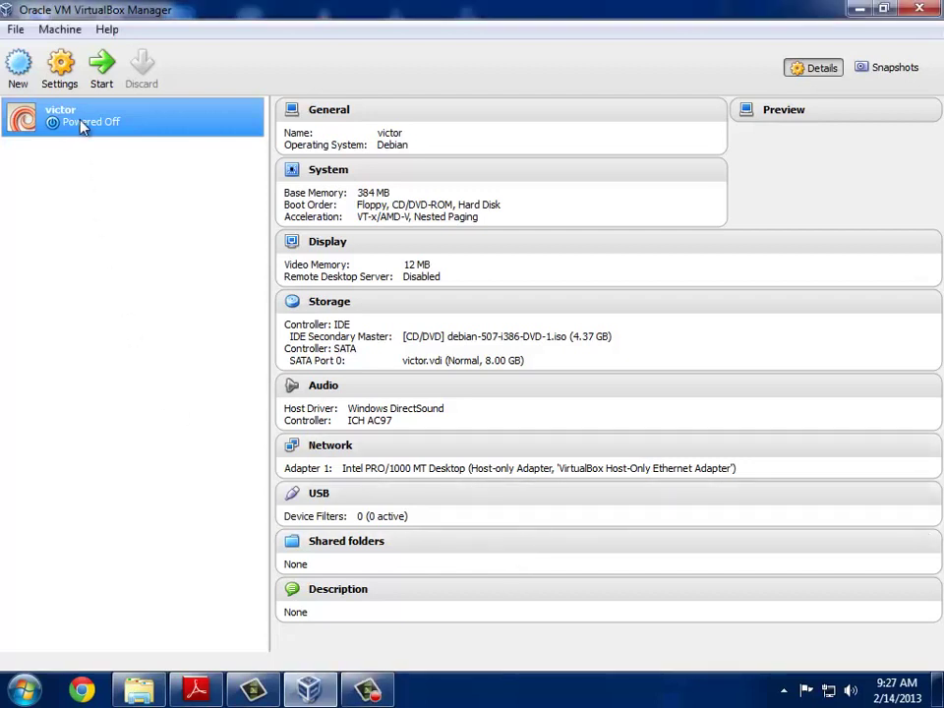
Step: Boot victor and bring its VM window, showing the Debian installer menu, forward
left_click(102, 65)
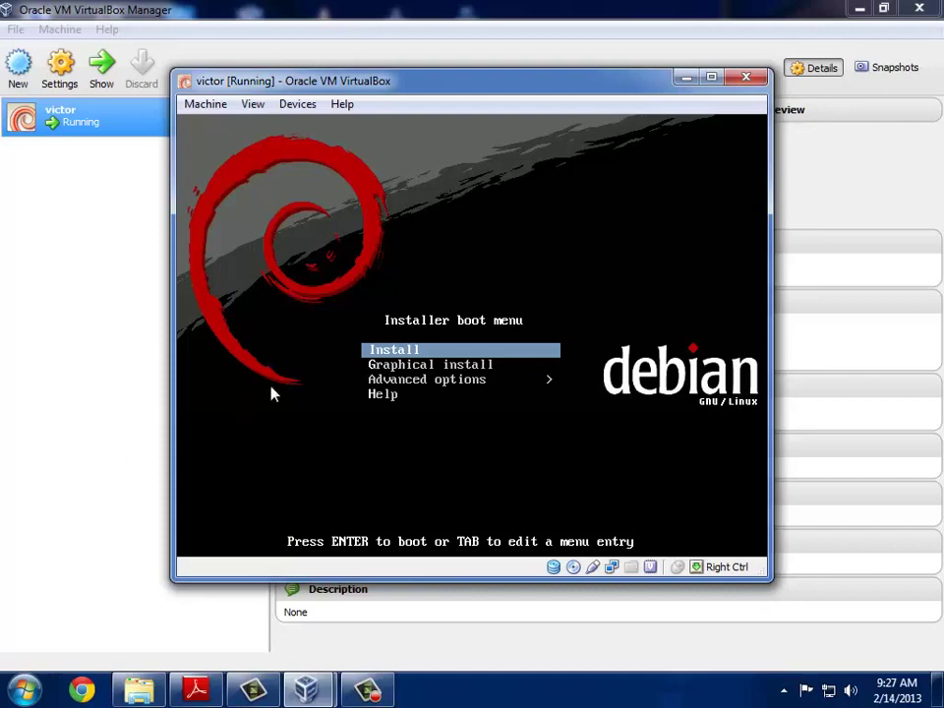
mouse_move(462, 91)
left_mouse_down()
mouse_move(446, 101)
mouse_move(446, 91)
left_mouse_up()
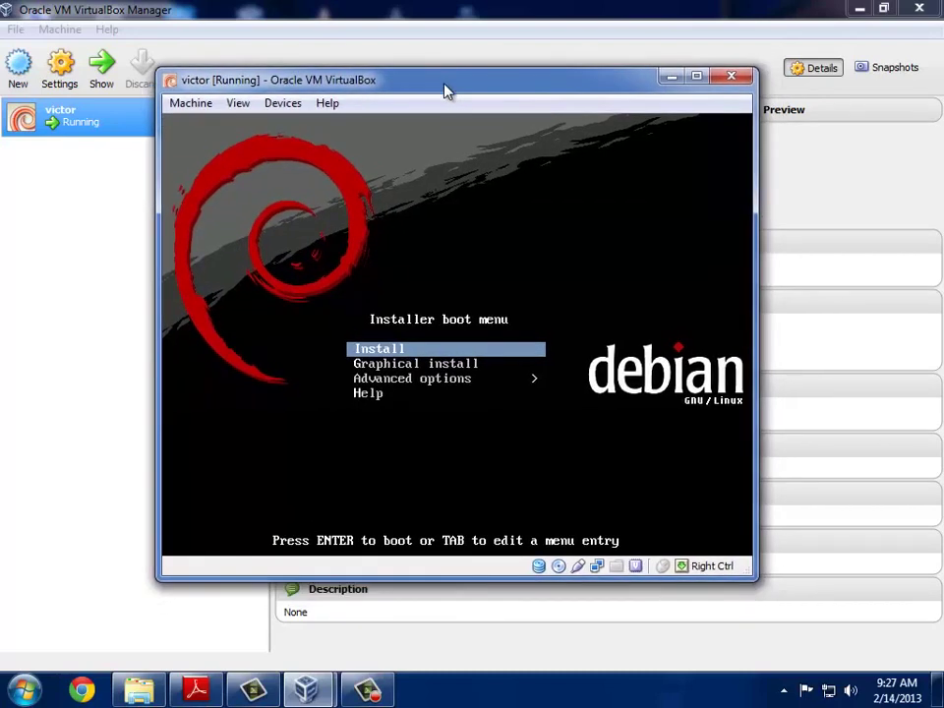
left_click_drag(446, 91, 475, 114)
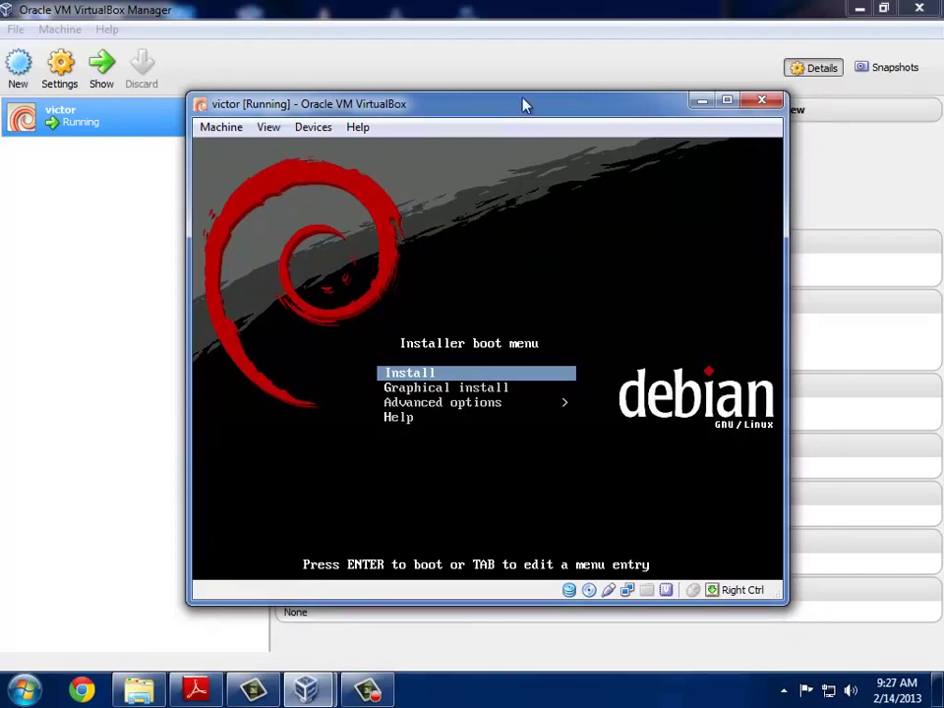
left_click_drag(524, 104, 522, 96)
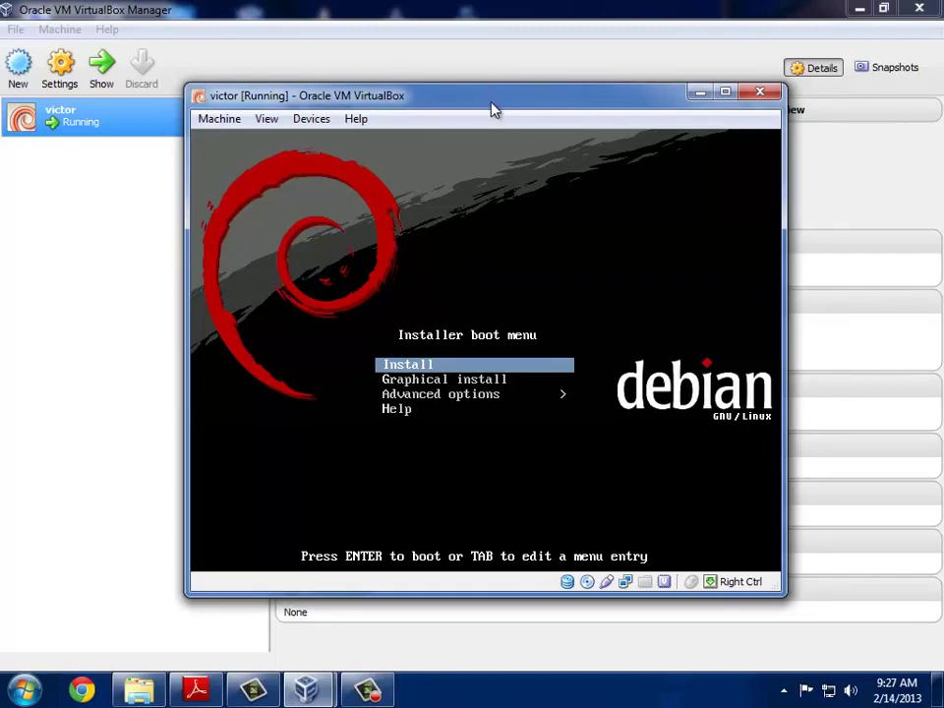
mouse_move(314, 698)
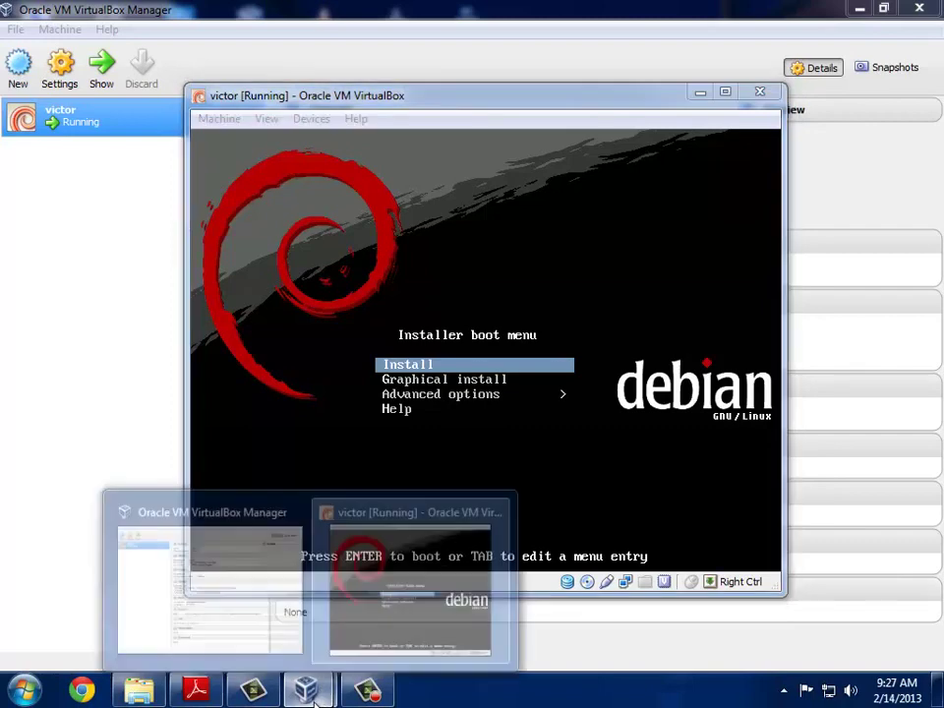
mouse_move(405, 506)
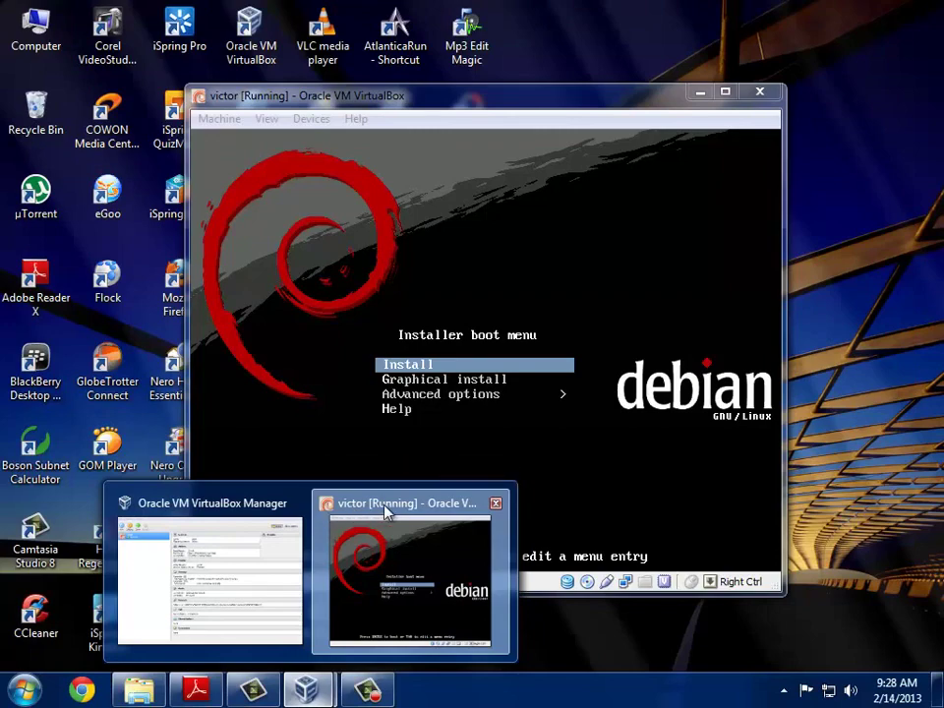
left_click(385, 510)
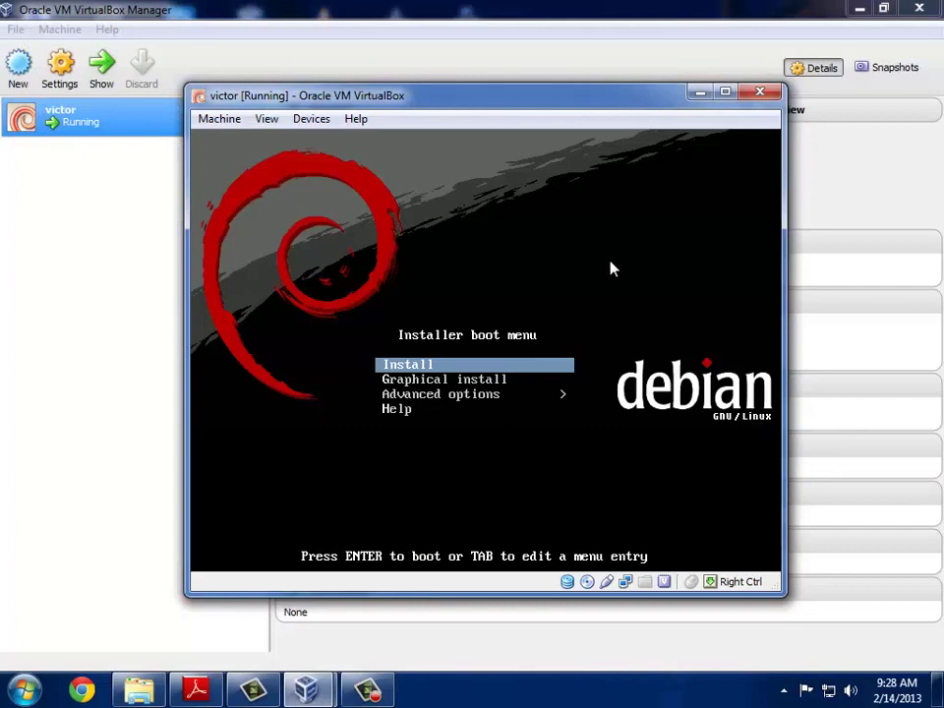
Step: Start the text-mode Debian install in English and pick Asia as the location region
key("Return")
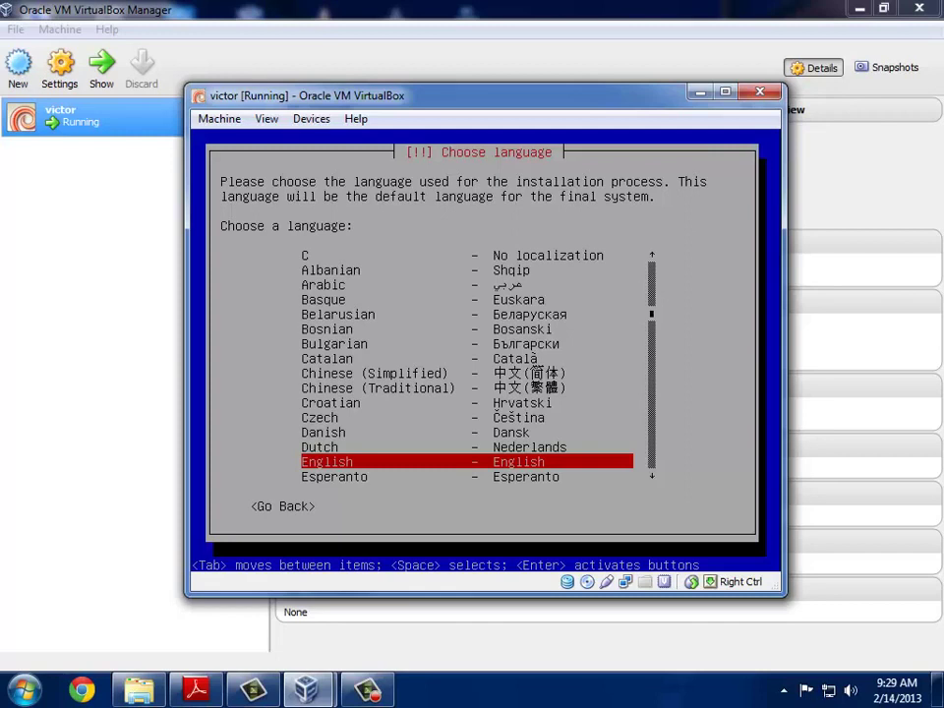
key("Return")
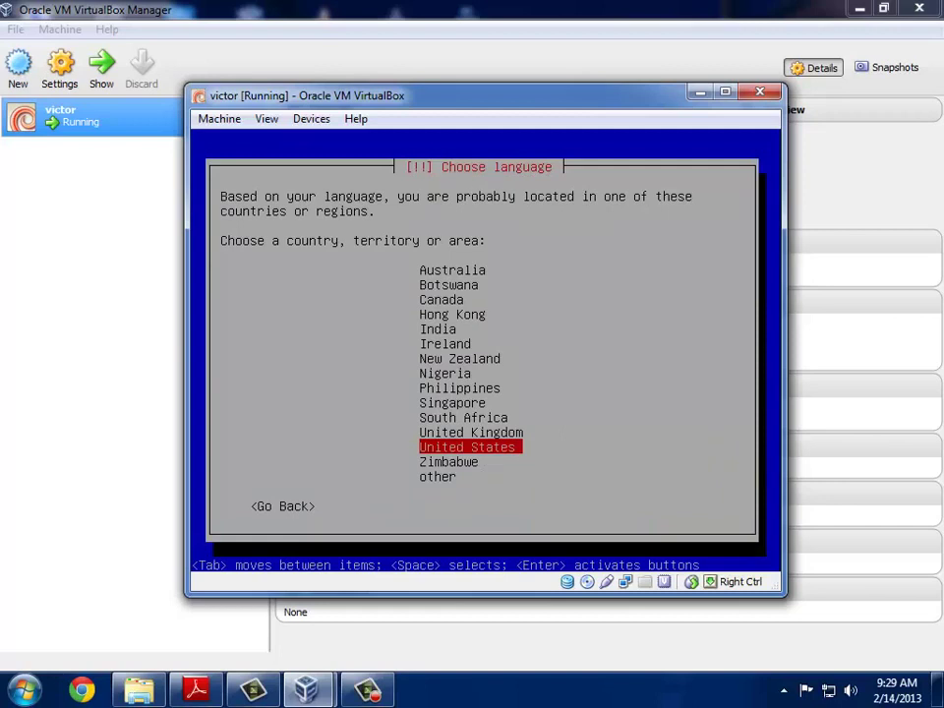
key("Down")
key("Down")
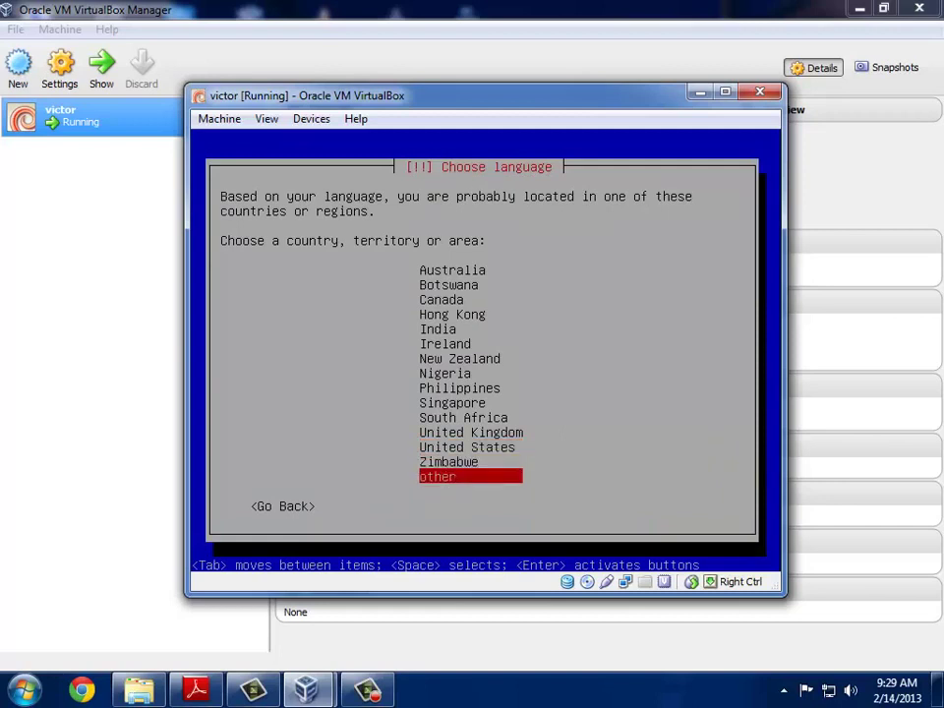
key("Return")
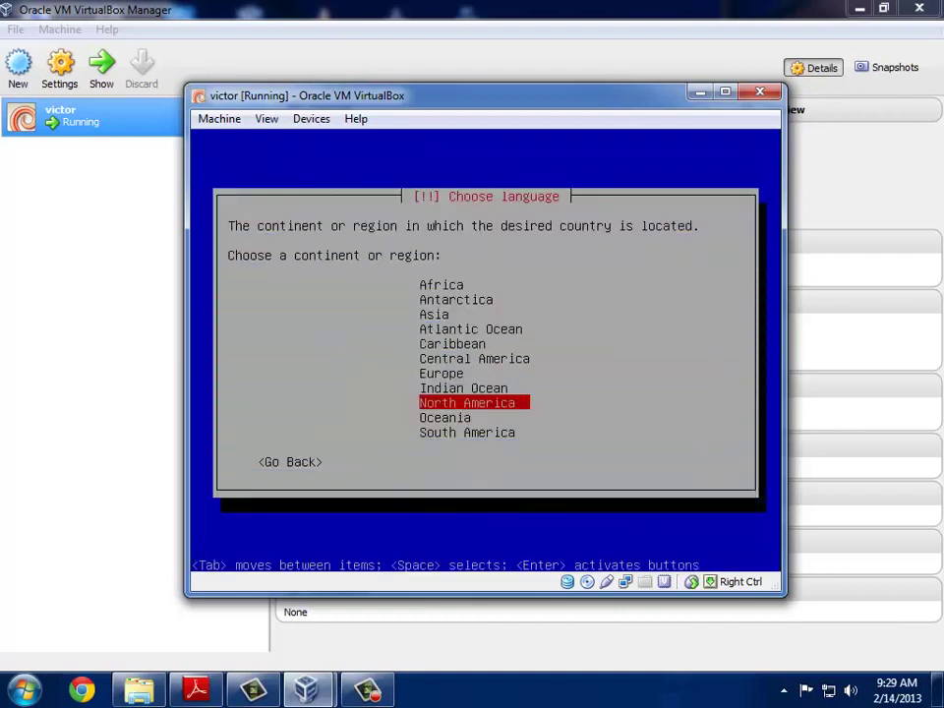
key("Up")
key("Up")
key("Up")
key("Up")
key("Up")
key("Up")
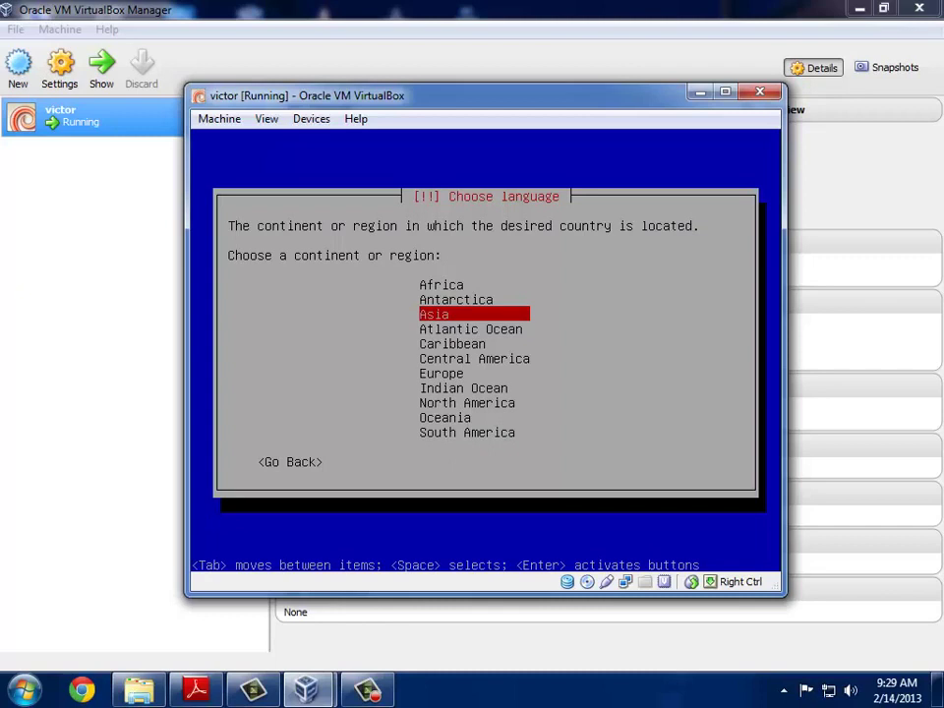
key("Return")
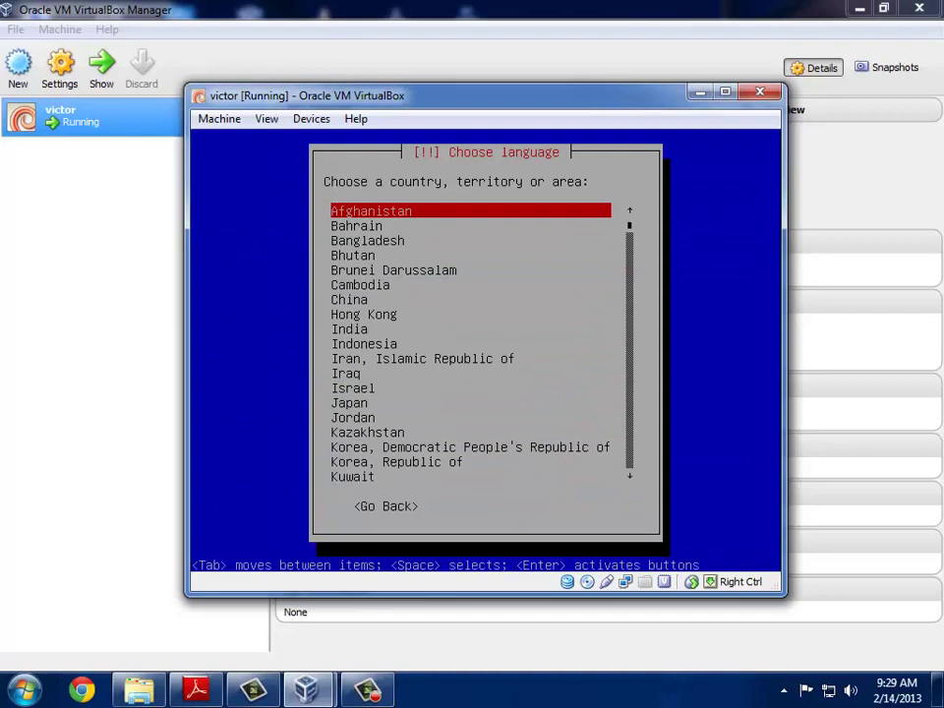
Step: Choose Indonesia as the location and accept the American English keymap
key("Down")
key("Down")
key("Down")
key("Down")
key("Down")
key("Down")
key("Down")
key("Down")
key("Down")
key("Down")
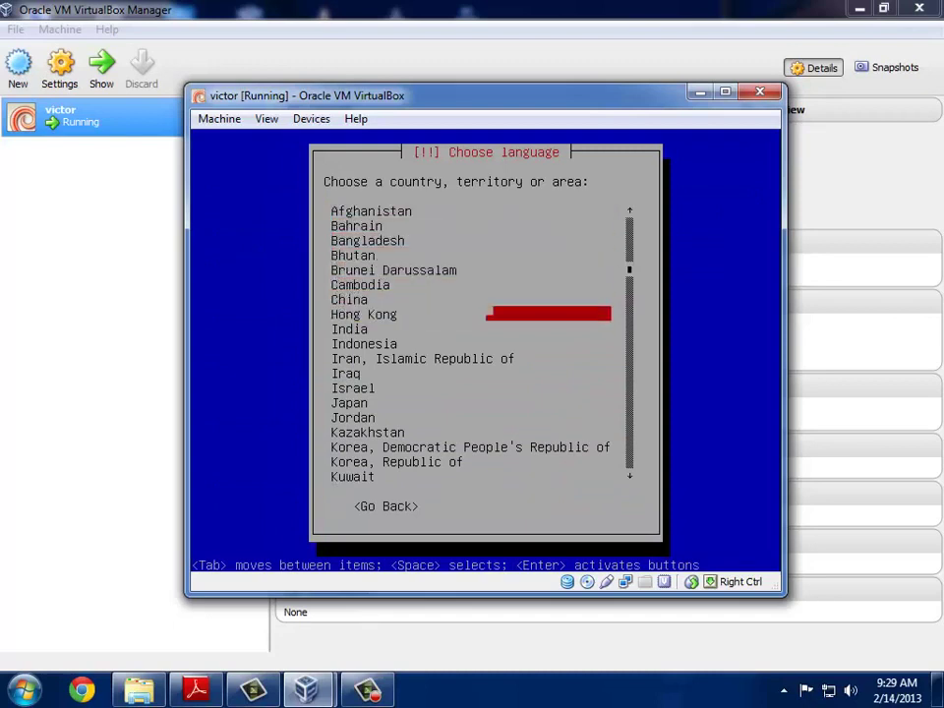
key("Up")
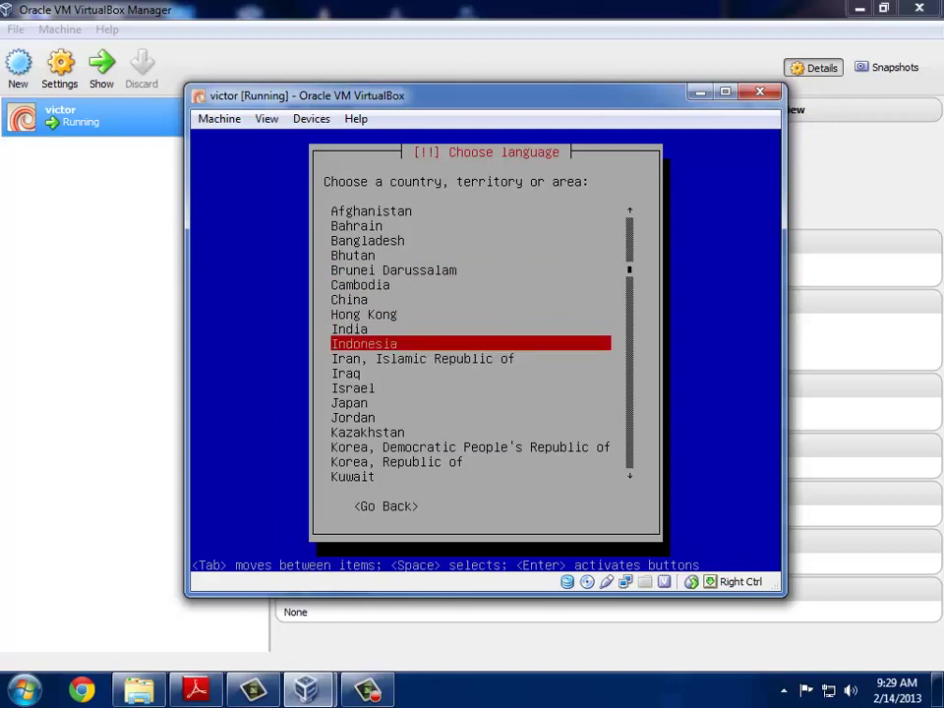
key("Return")
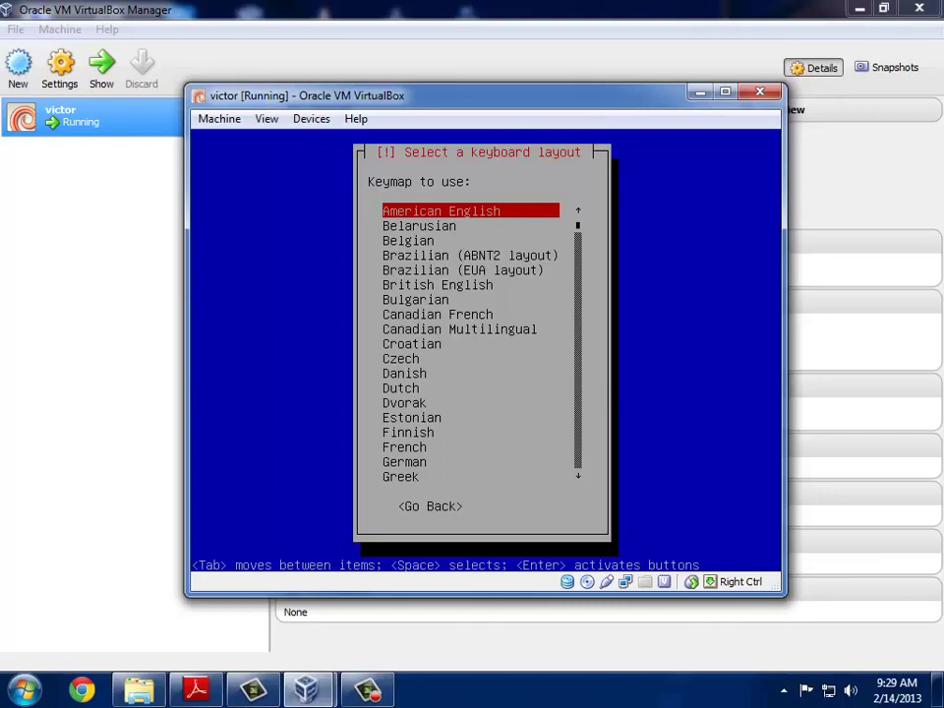
key("Return")
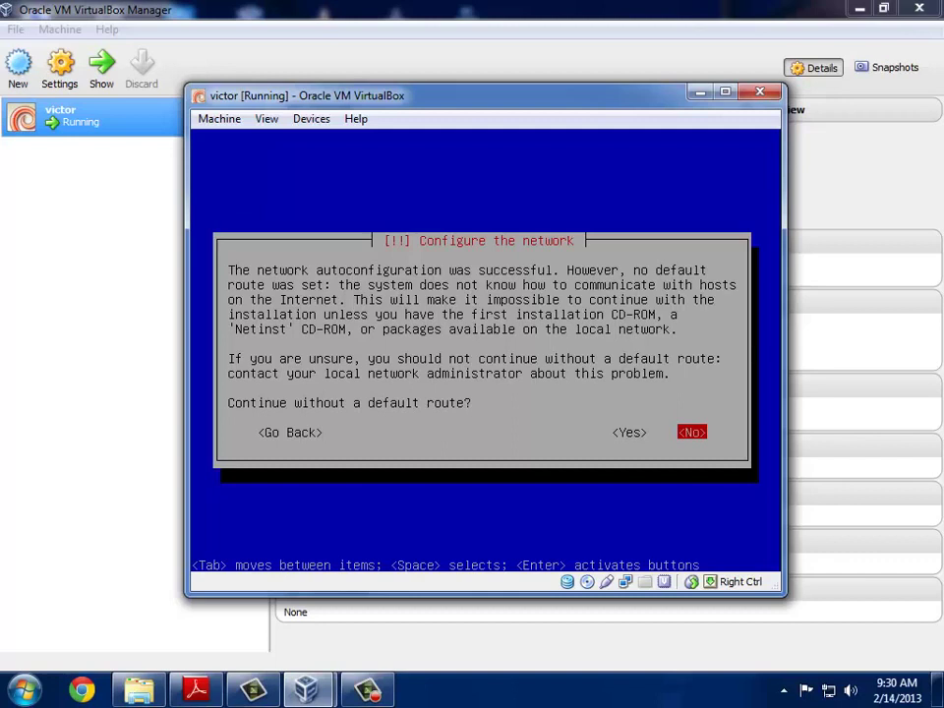
Step: Refuse to continue without a default route and set manual IP 192.168.10.1
key("Return")
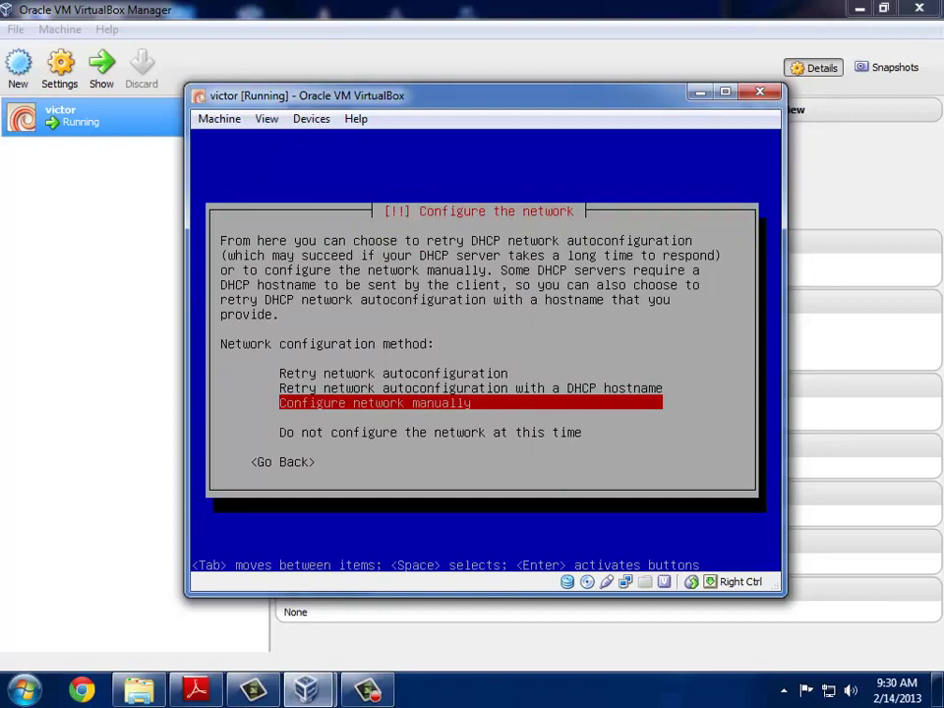
key("Return")
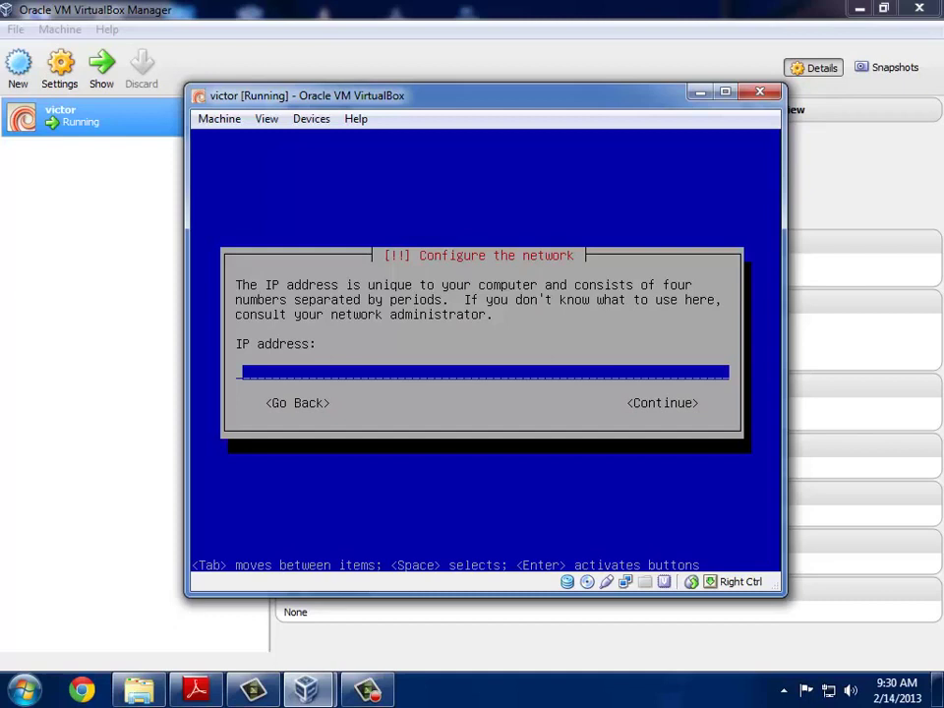
type("192.168.10")
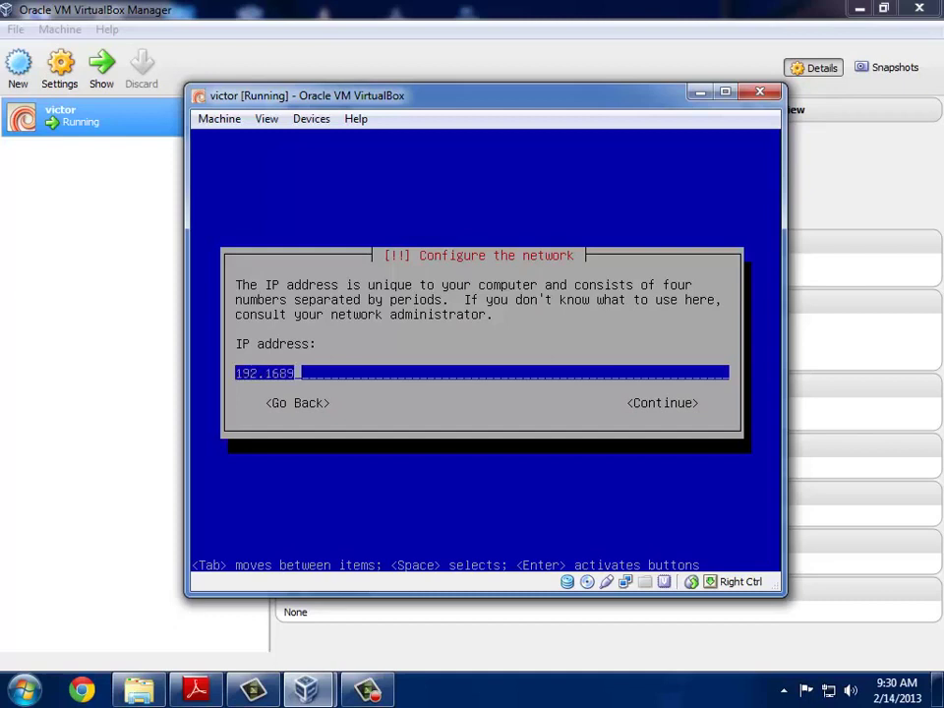
type(".1")
key("Return")
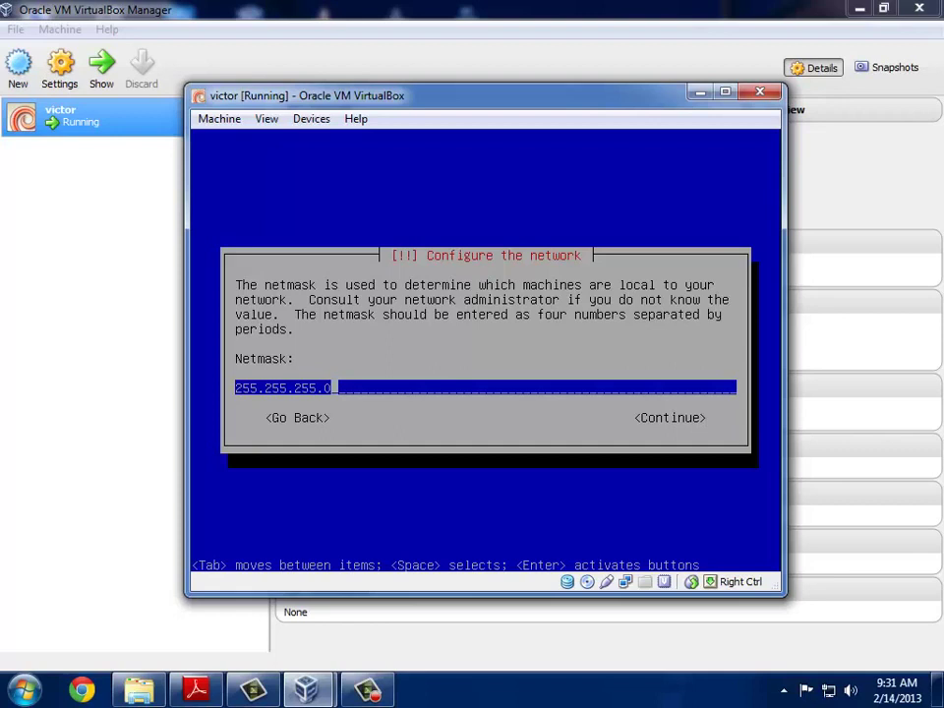
Step: Accept netmask 255.255.255.0 and use 192.168.10.1 as gateway and name server
key("Return")
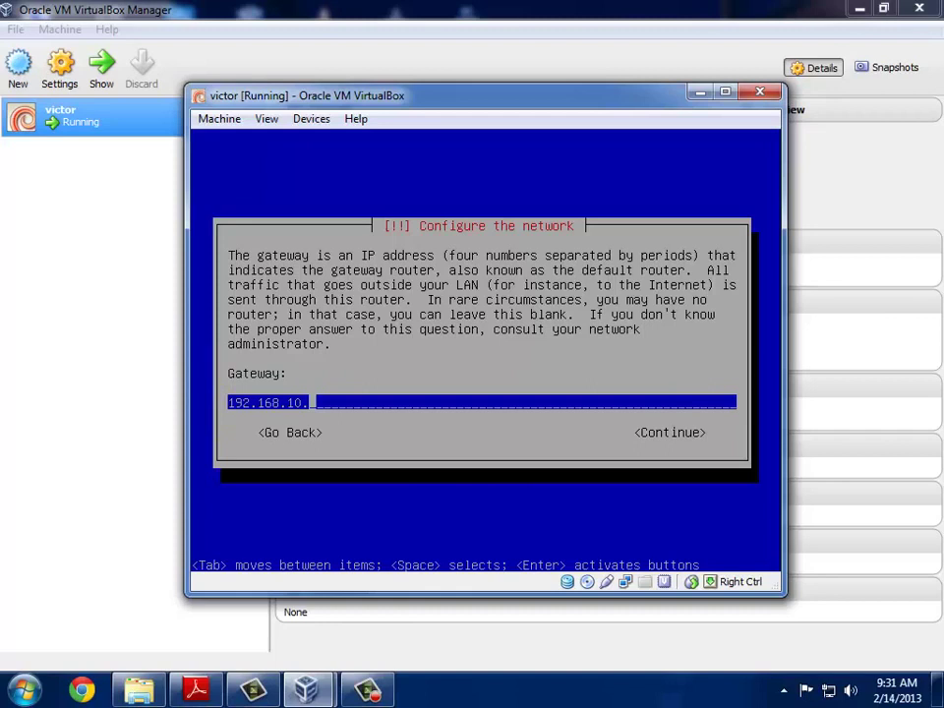
type("1")
key("Return")
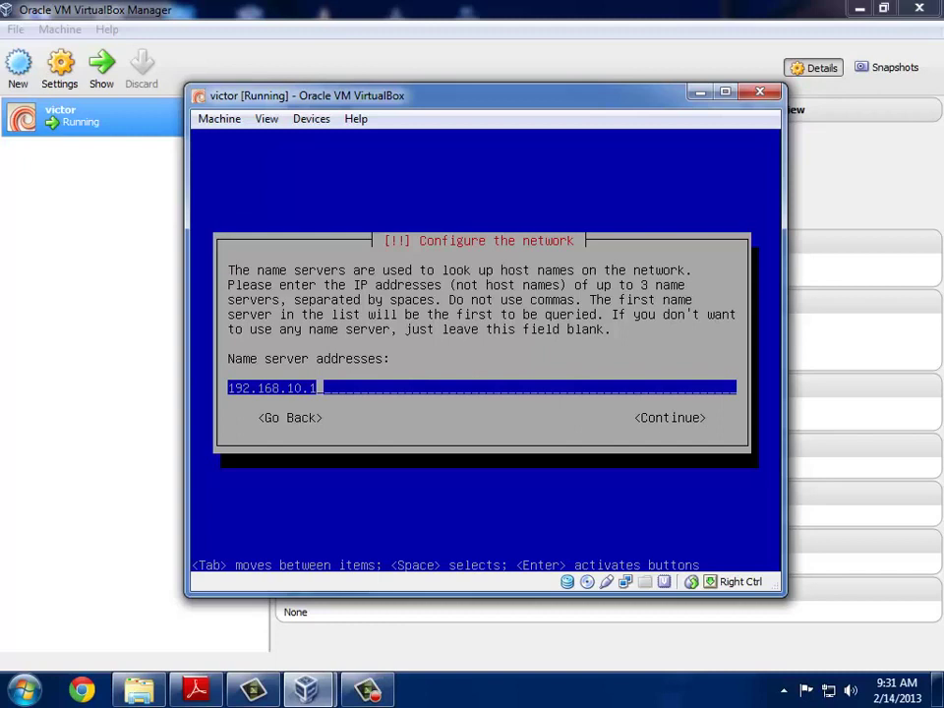
key("Return")
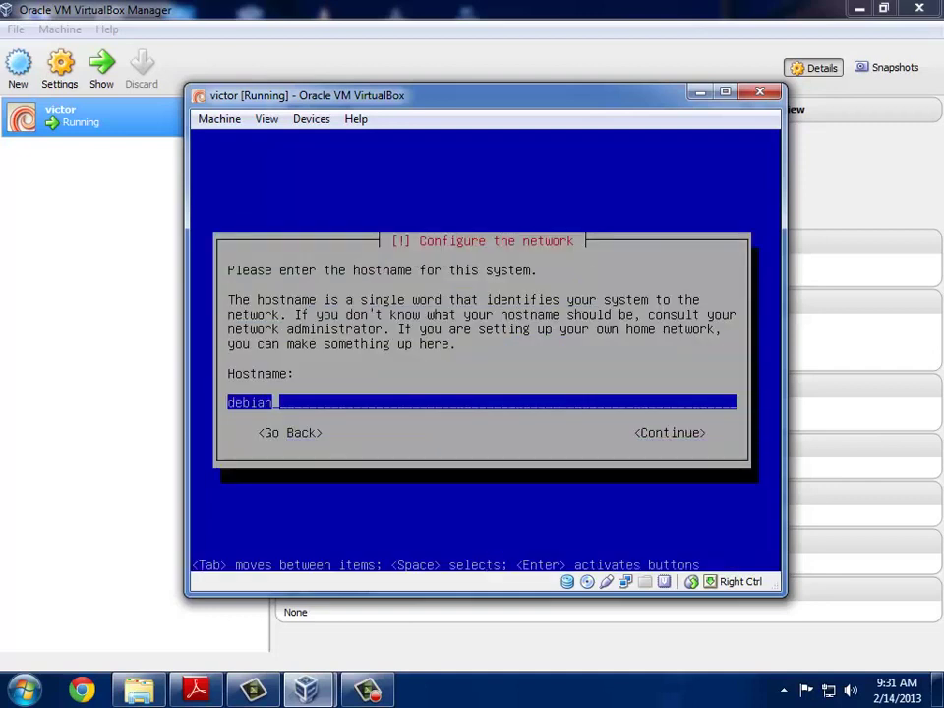
Step: Replace the prefilled hostname debian with ns
key("BackSpace")
key("BackSpace")
key("BackSpace")
key("BackSpace")
key("BackSpace")
key("BackSpace")
type("ns")
key("Return")
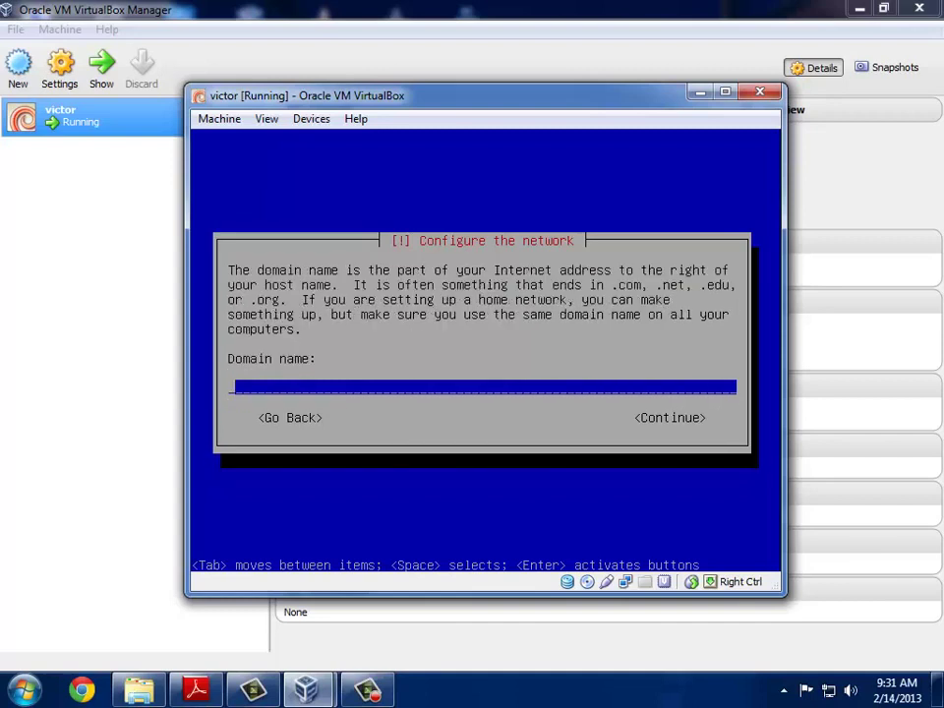
Step: Enter sekolah.sch.id as the domain name, correcting a typo
type("sekolah.sch/.")
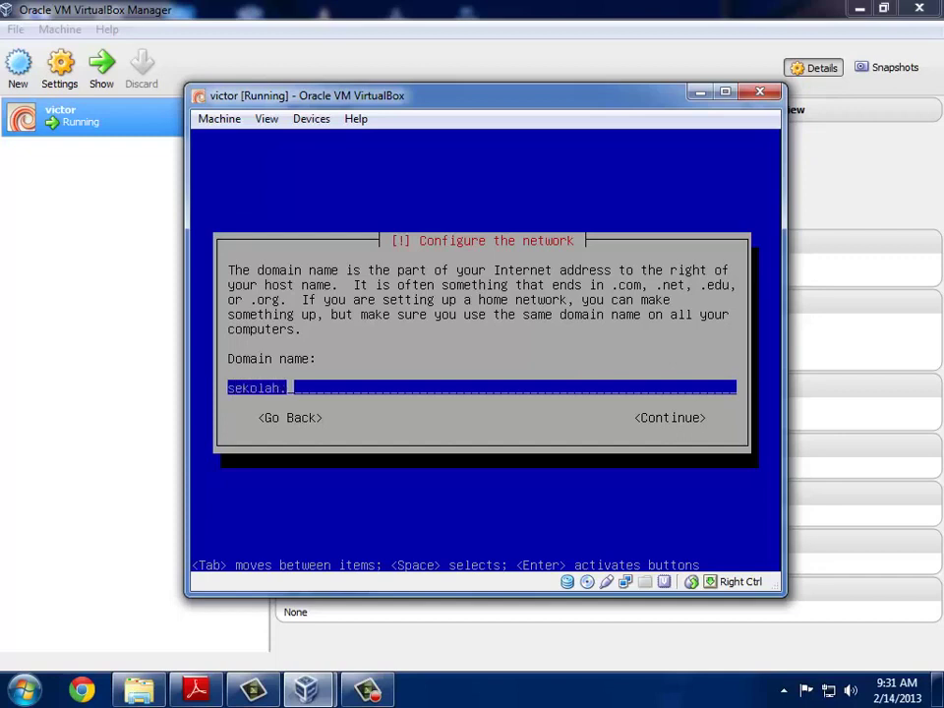
key("BackSpace")
key("BackSpace")
type(".id")
Step: Confirm the domain sekolah.sch.id and select Makassar as the time zone
key("Return")
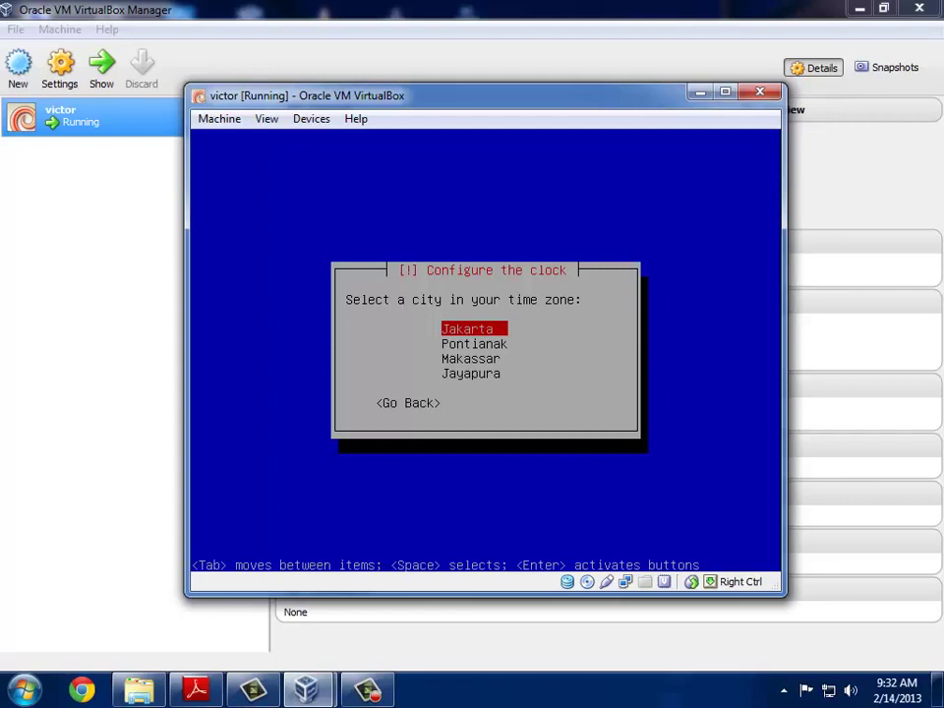
key("Down")
key("Down")
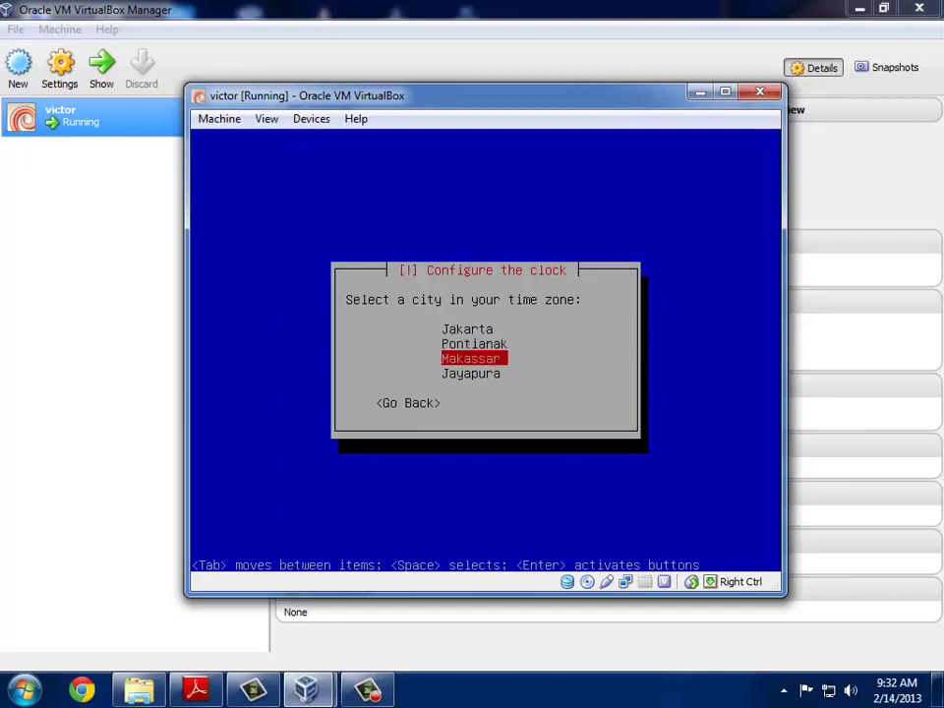
key("Return")
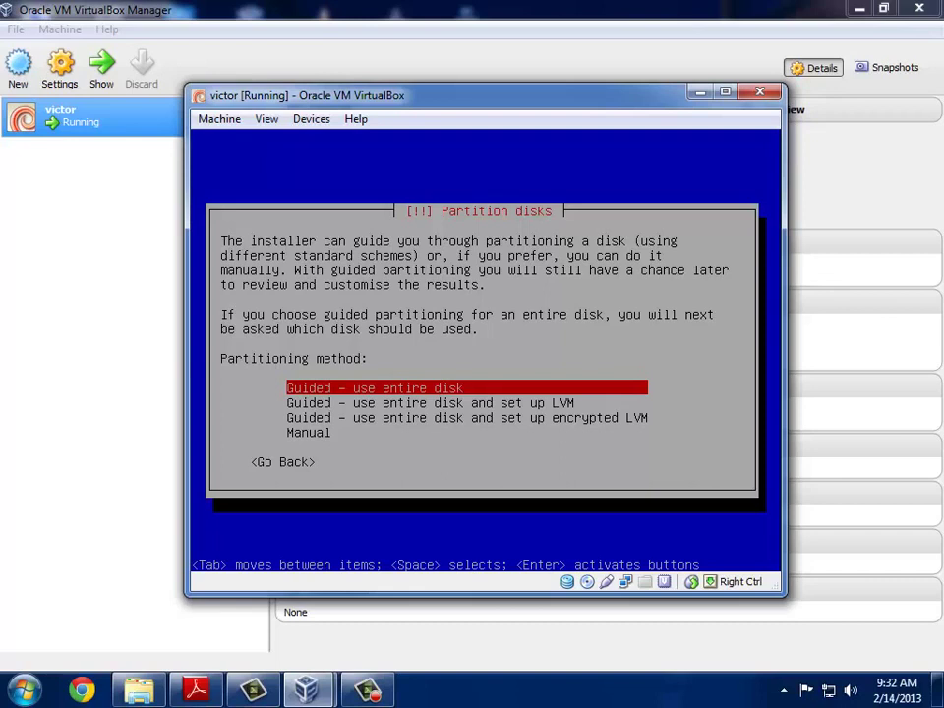
Step: Guided-partition the entire 8.6 GB VBOX disk with all files in one partition
key("Return")
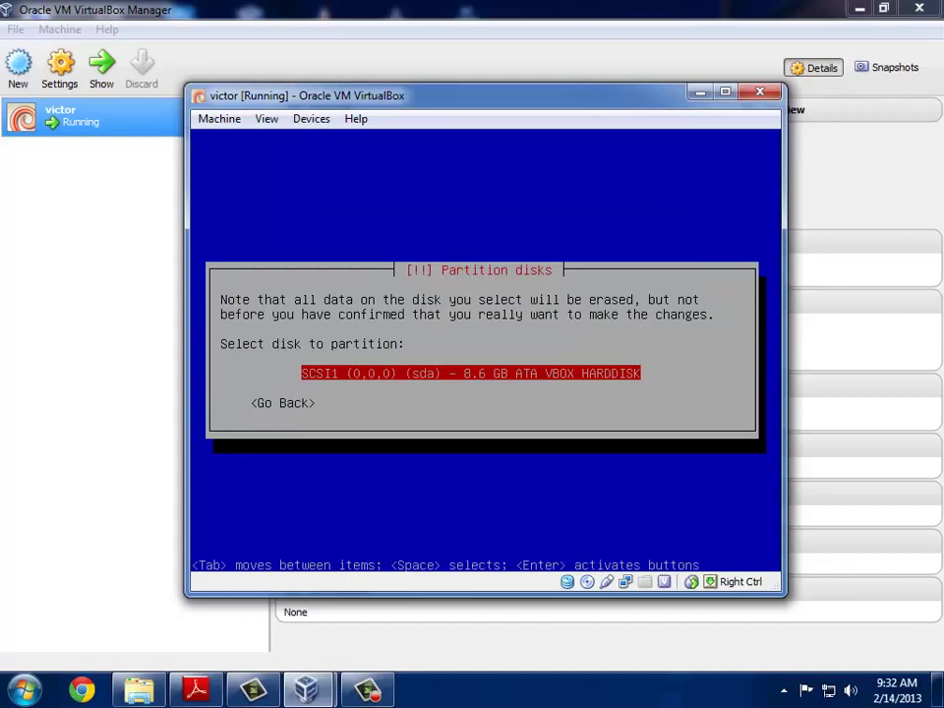
key("Return")
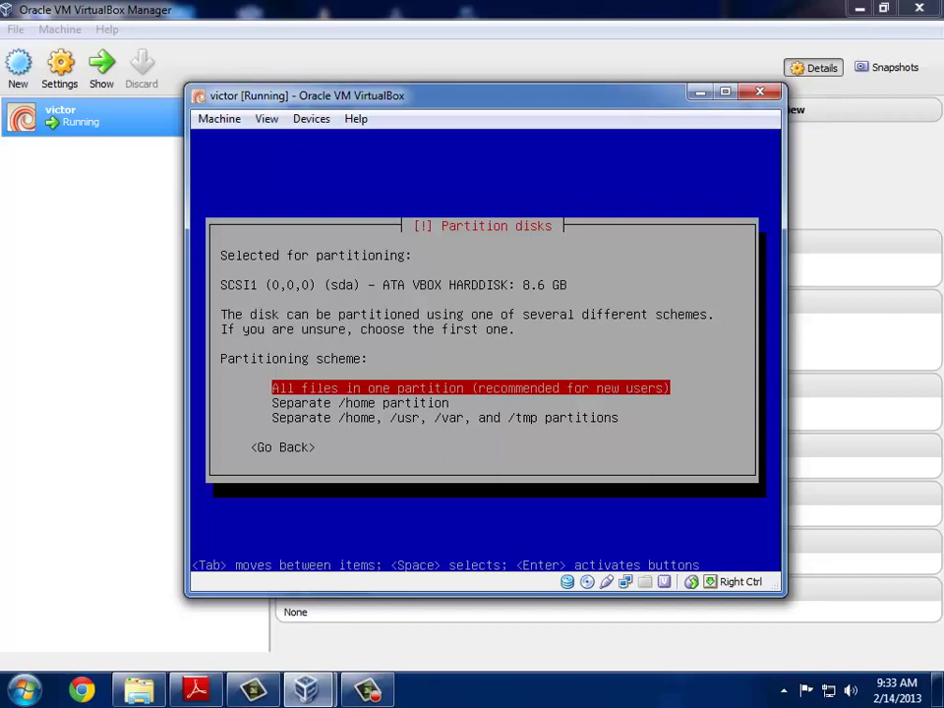
key("Return")
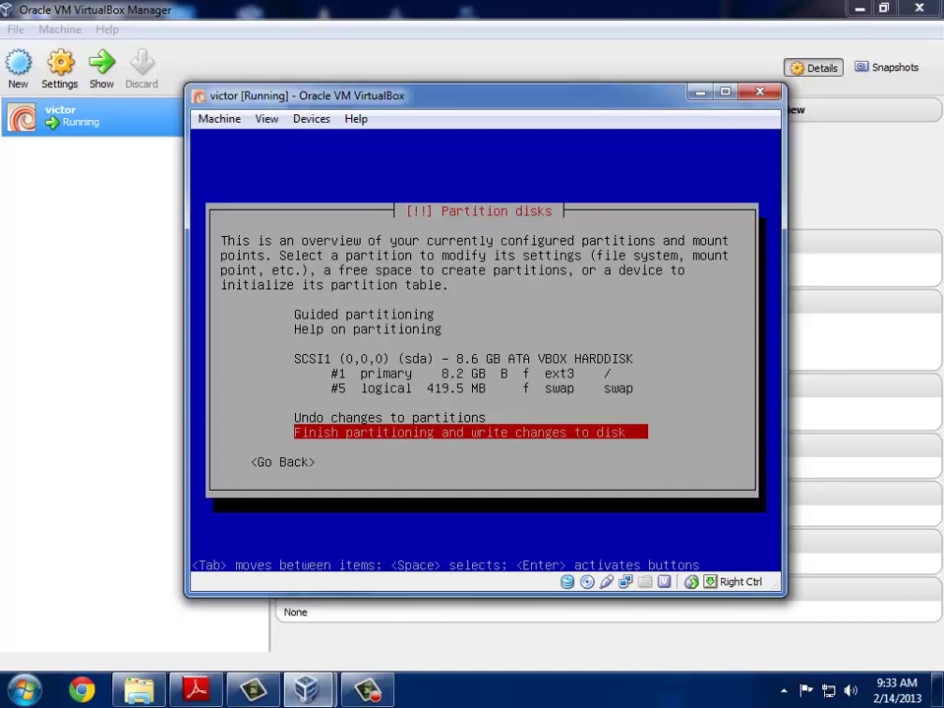
Step: Finish partitioning and answer Yes to writing the changes to disk
key("Return")
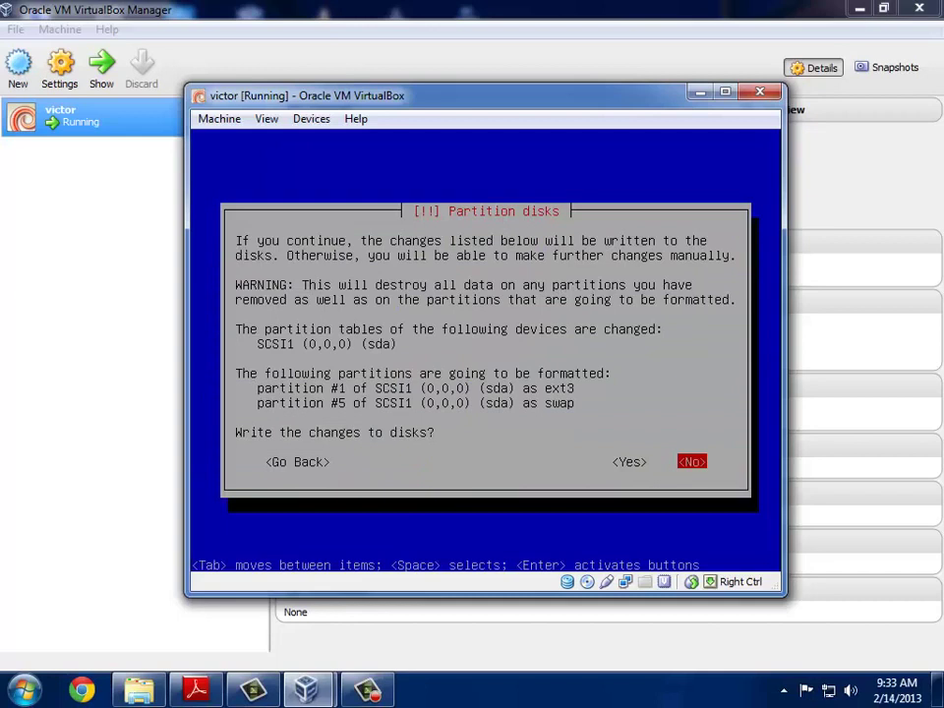
key("Left")
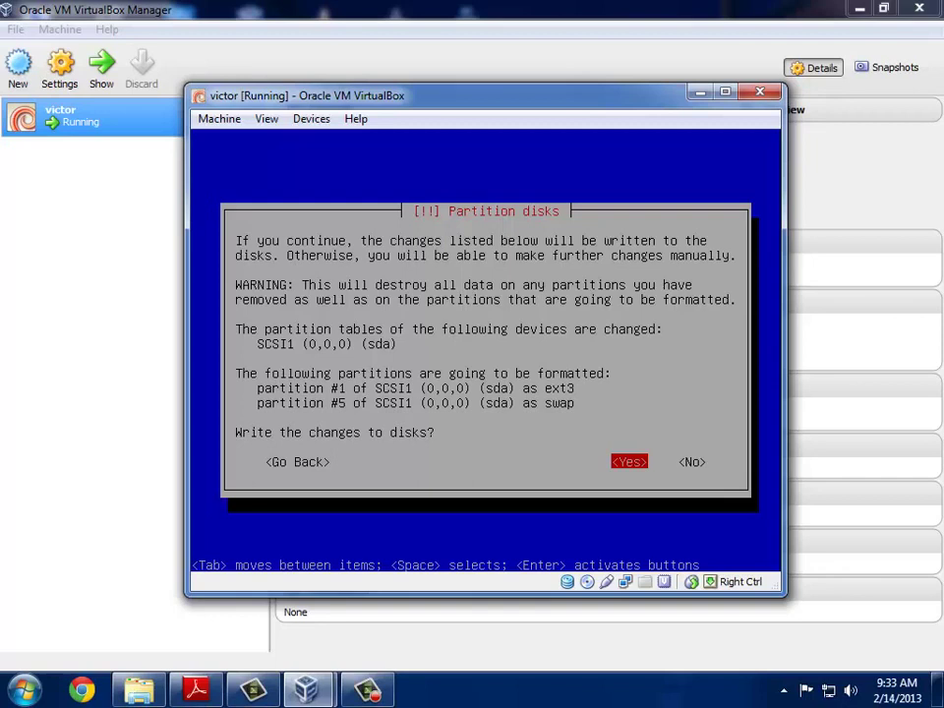
key("Return")
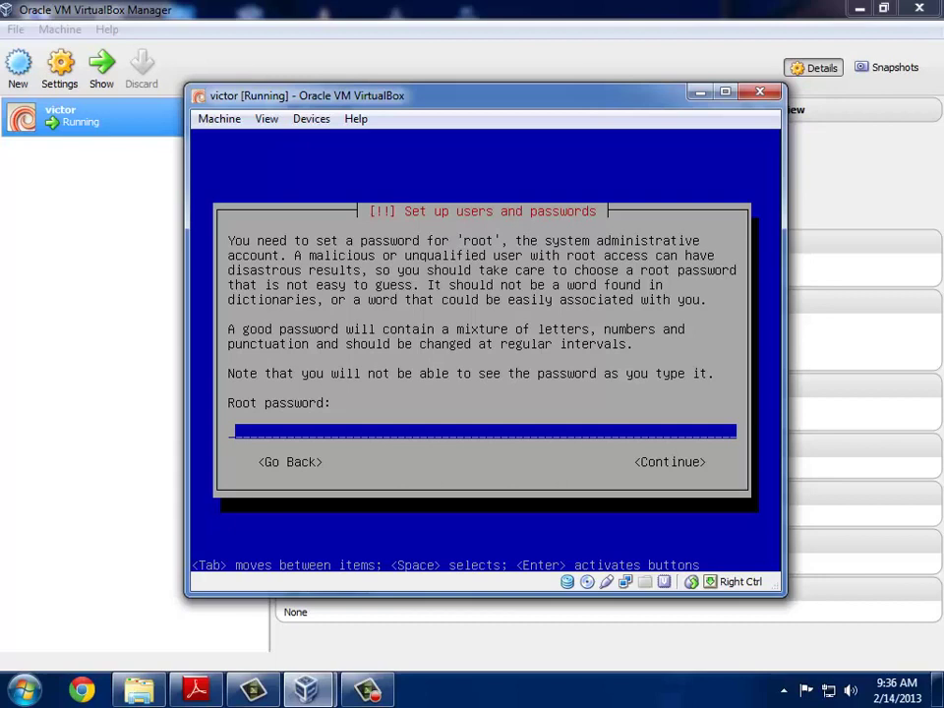
Step: Set the root password and confirm it by re-entering it
type("****")
key("Return")
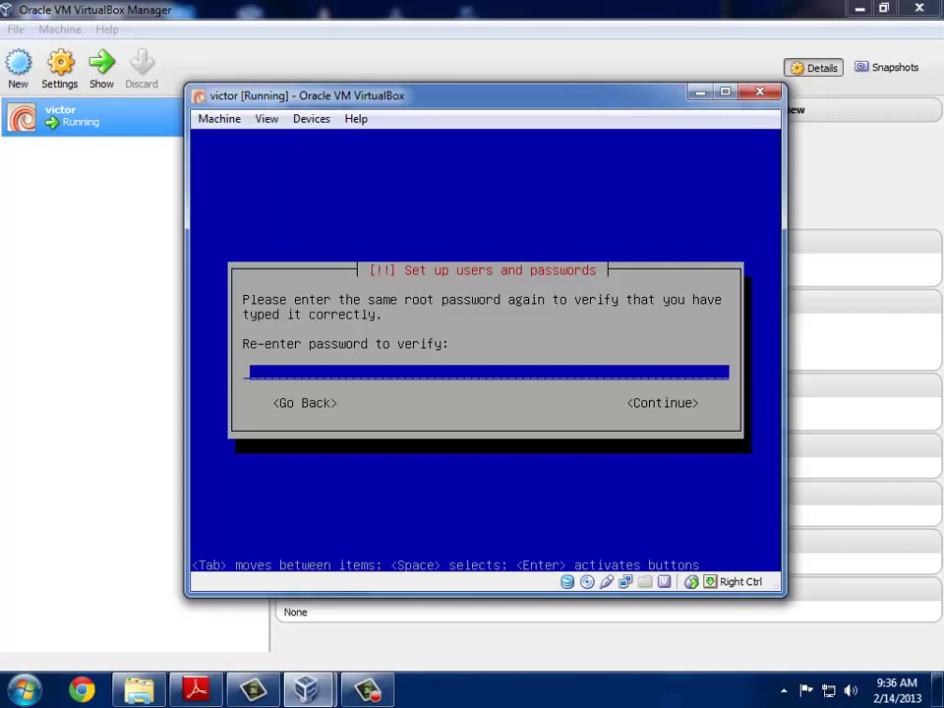
type("****")
key("Return")
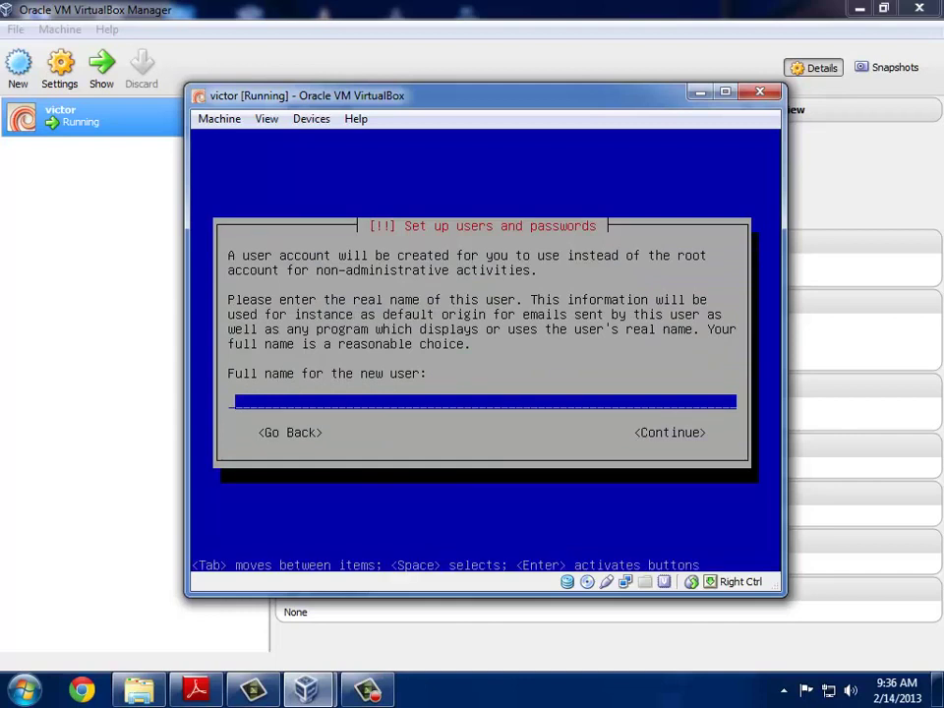
Step: Create the user account with its full name, suggested username and a confirmed password
type("victor")
key("Return")
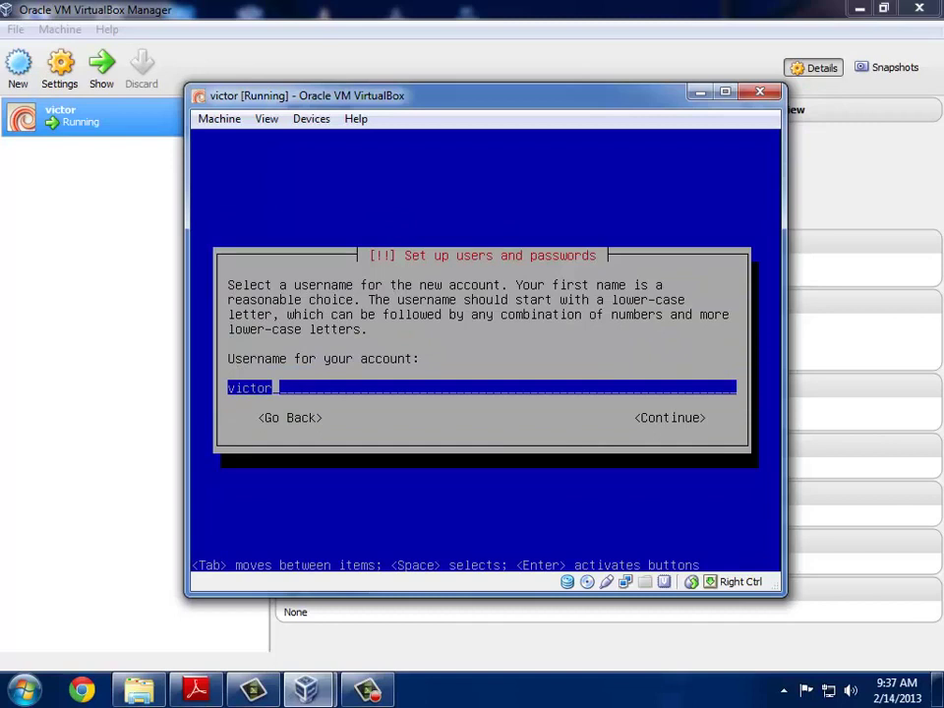
key("Return")
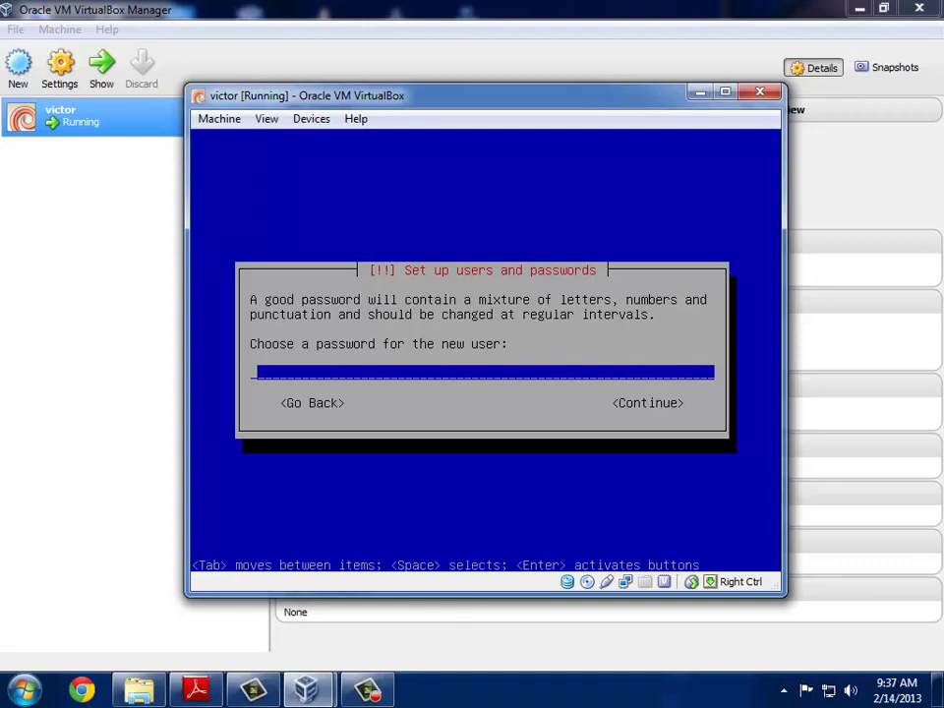
type("****")
key("Return")
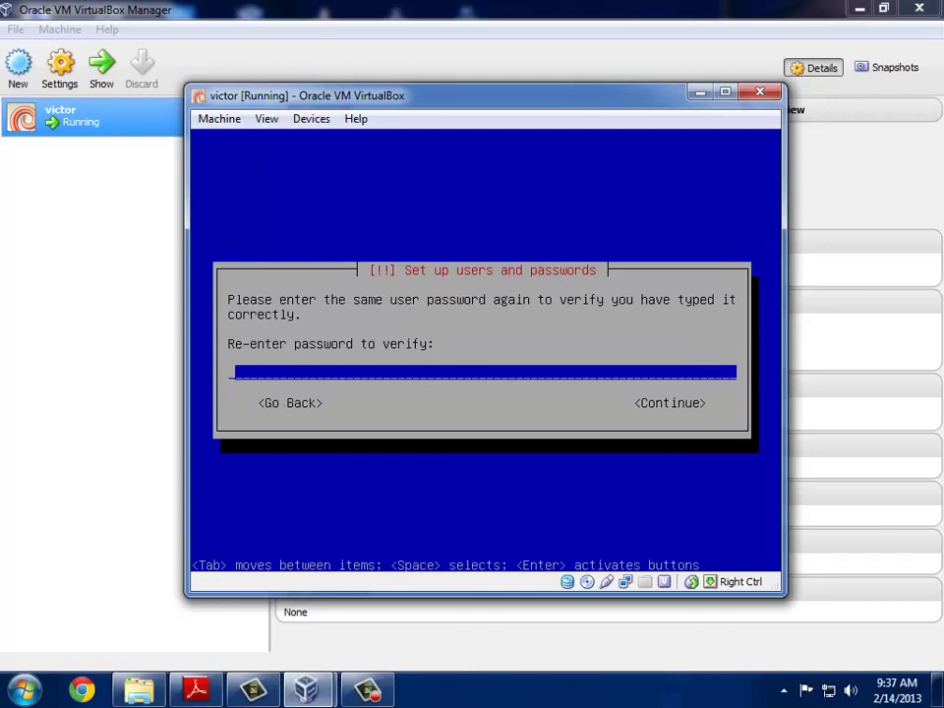
type("****")
key("Return")
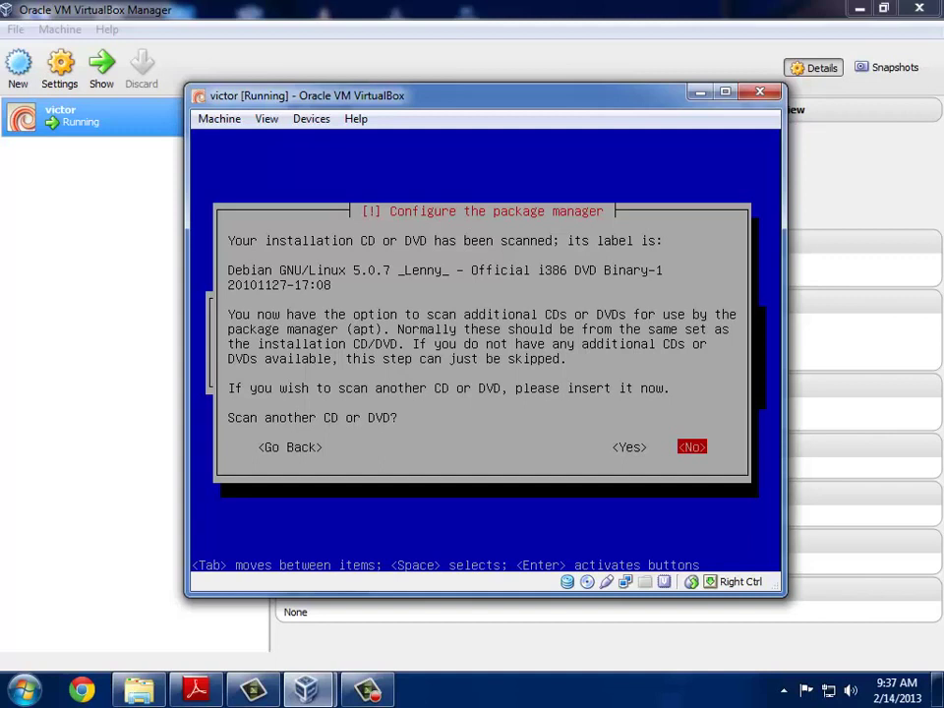
Step: Decline scanning another disc, using a network mirror and the popularity-contest survey
key("Return")
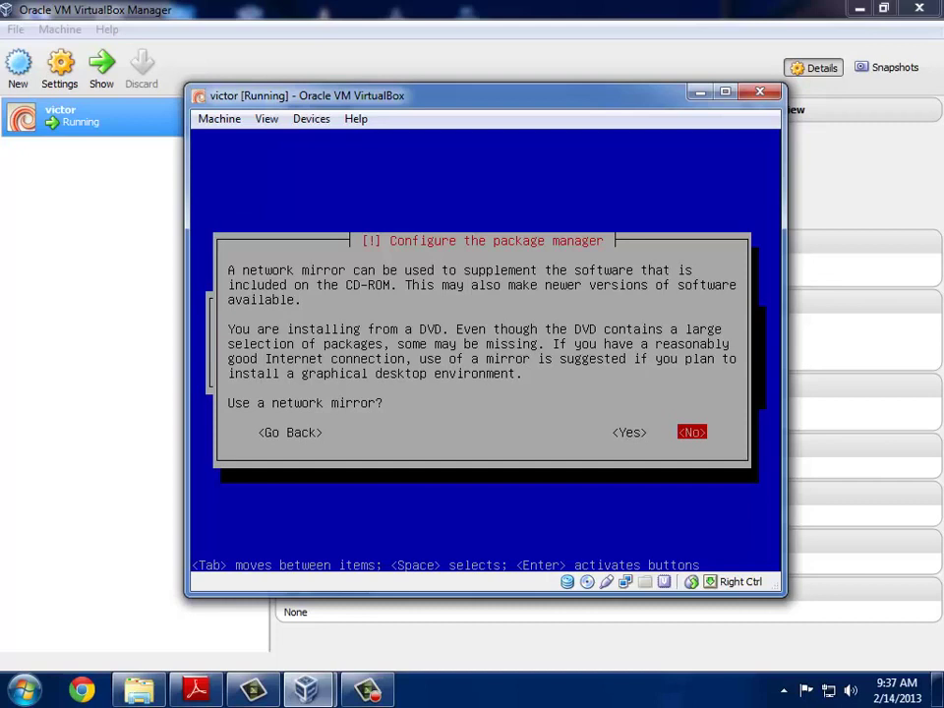
key("Return")
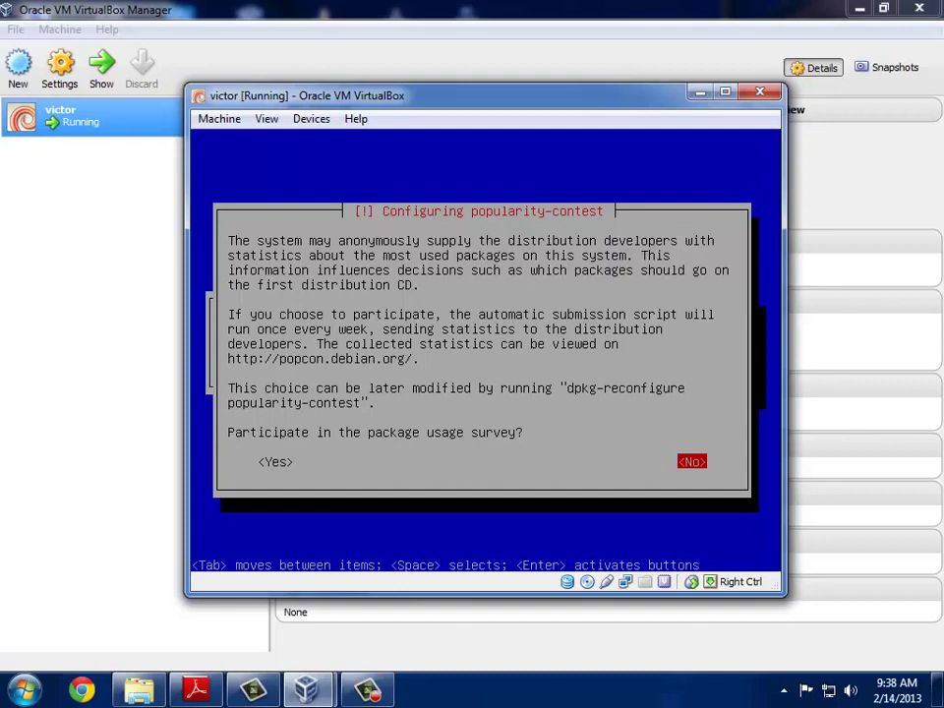
key("Return")
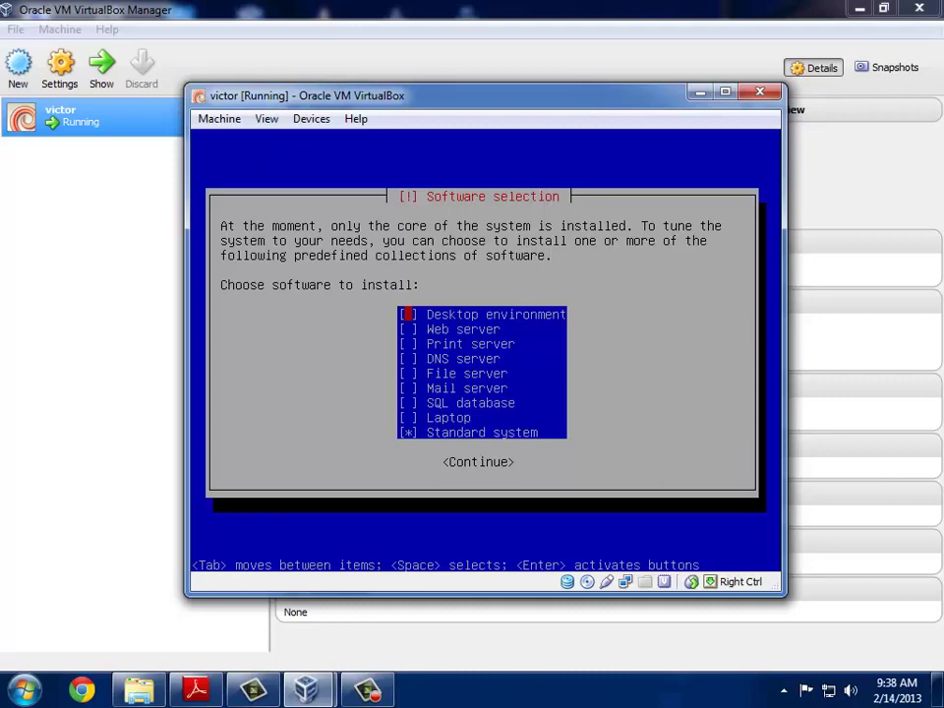
Step: Continue the software installation with only Standard system selected
key("Tab")
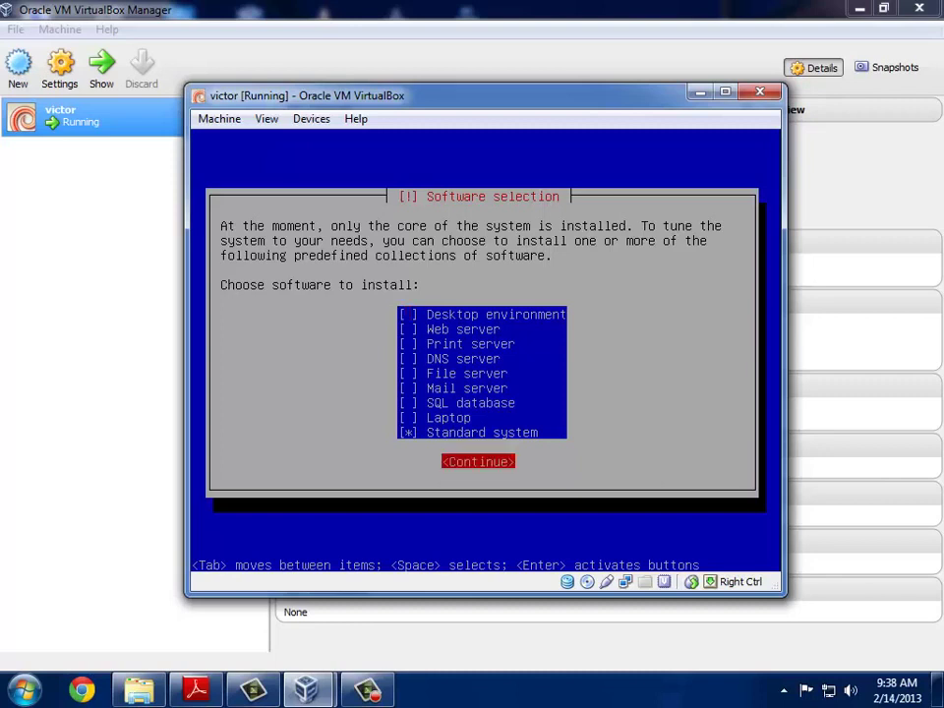
key("Return")
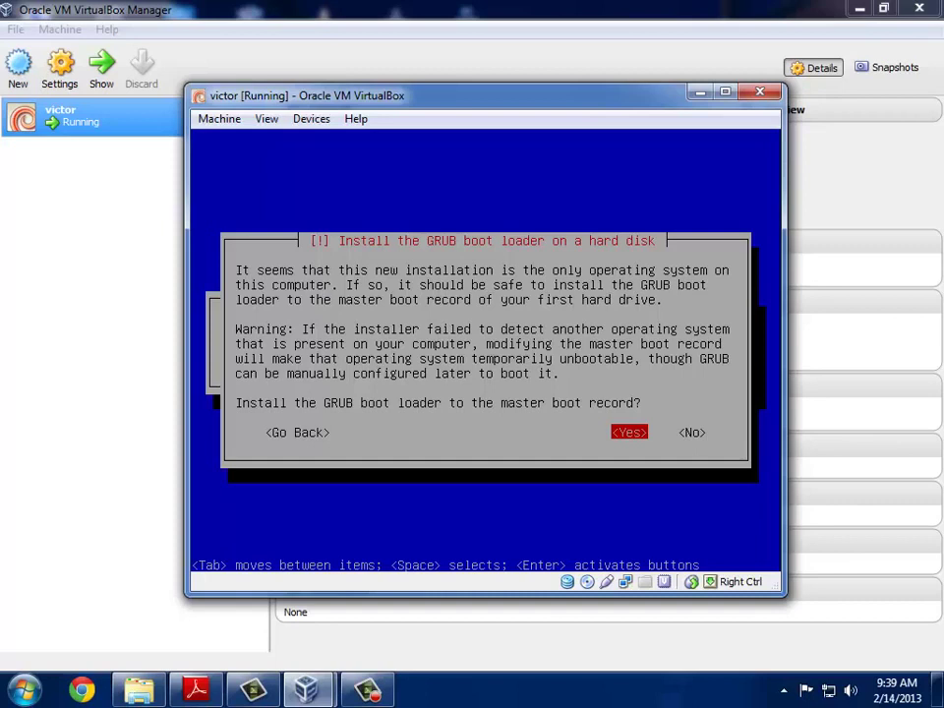
Step: Install GRUB to the master boot record and finish the Debian installation
key("Return")
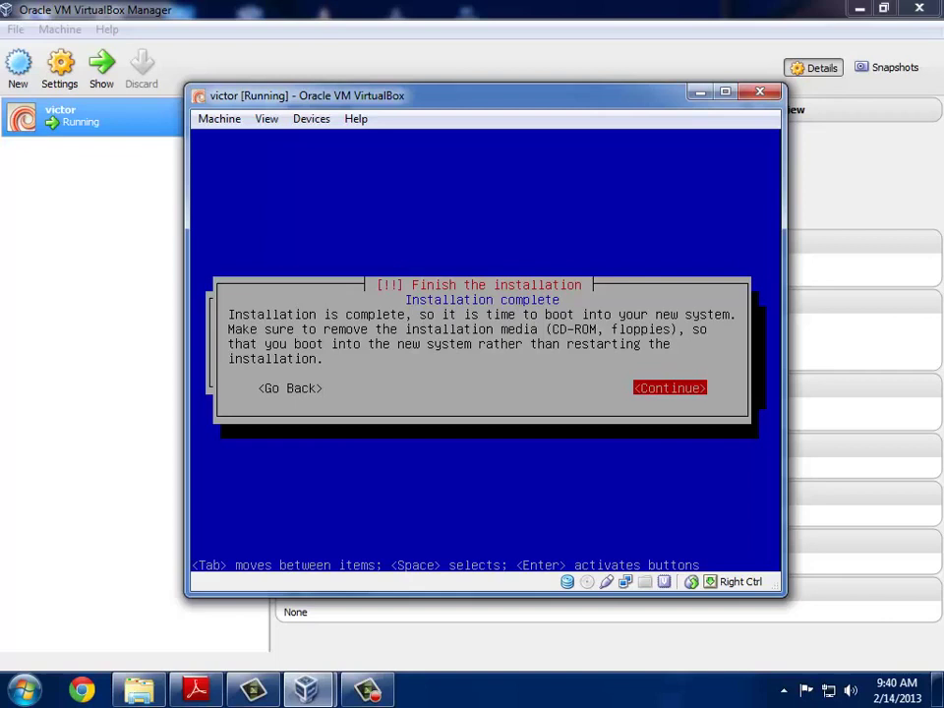
key("Return")
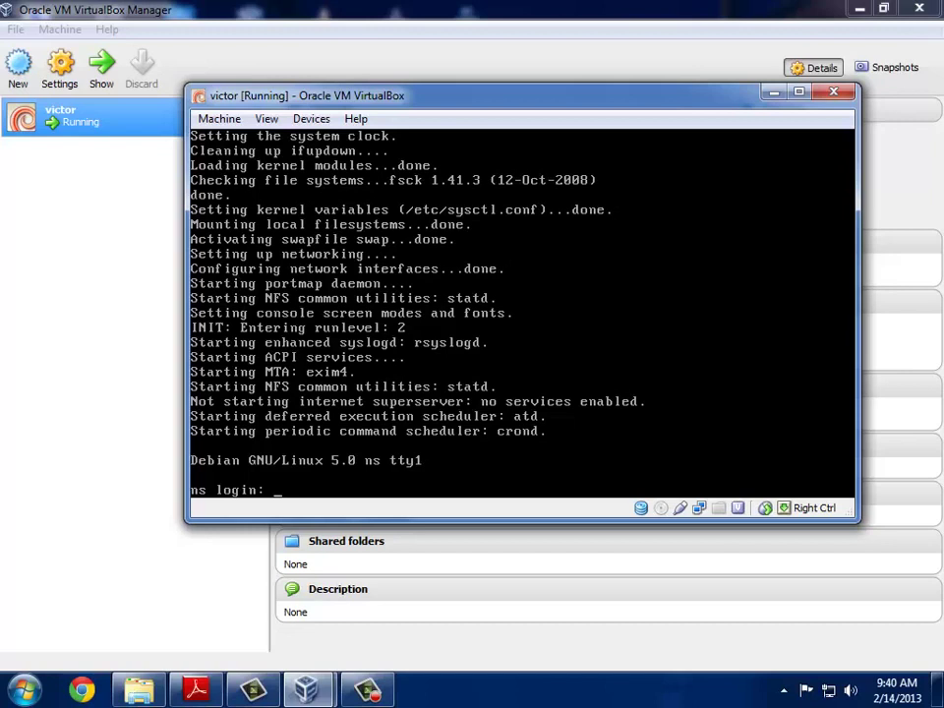
Step: Log in at the ns prompt as root with the password and halt the system
type("root")
key("Return")
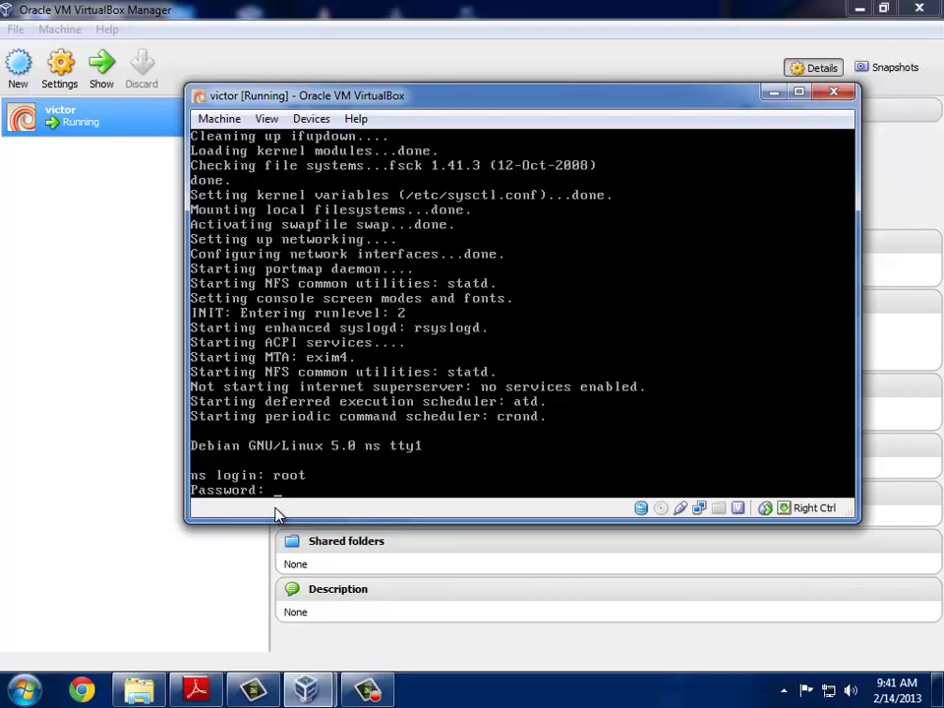
key("Return")
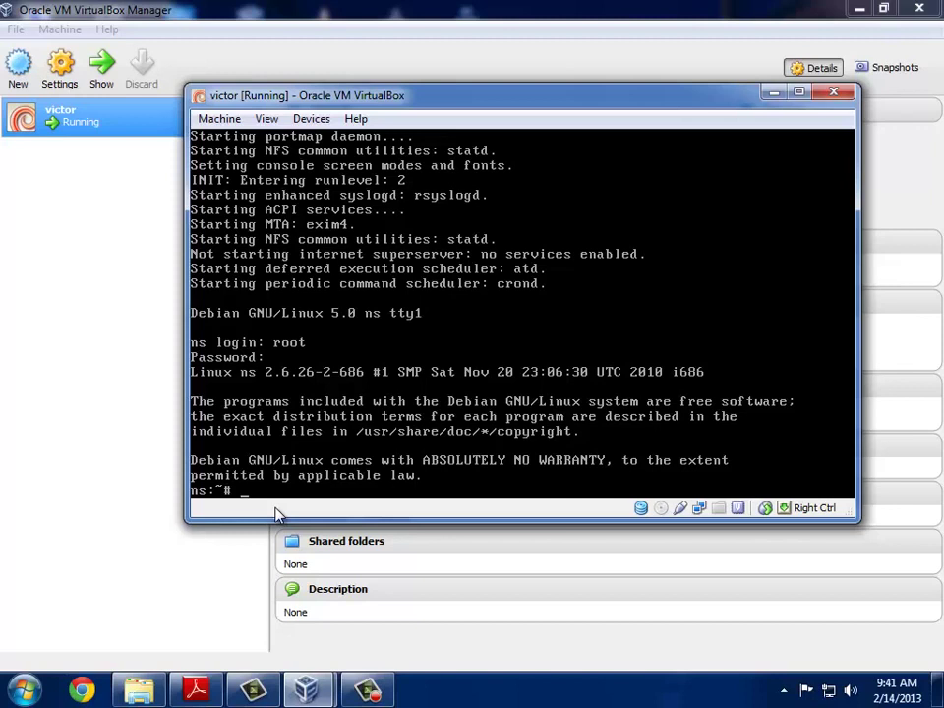
type("halt")
key("Return")
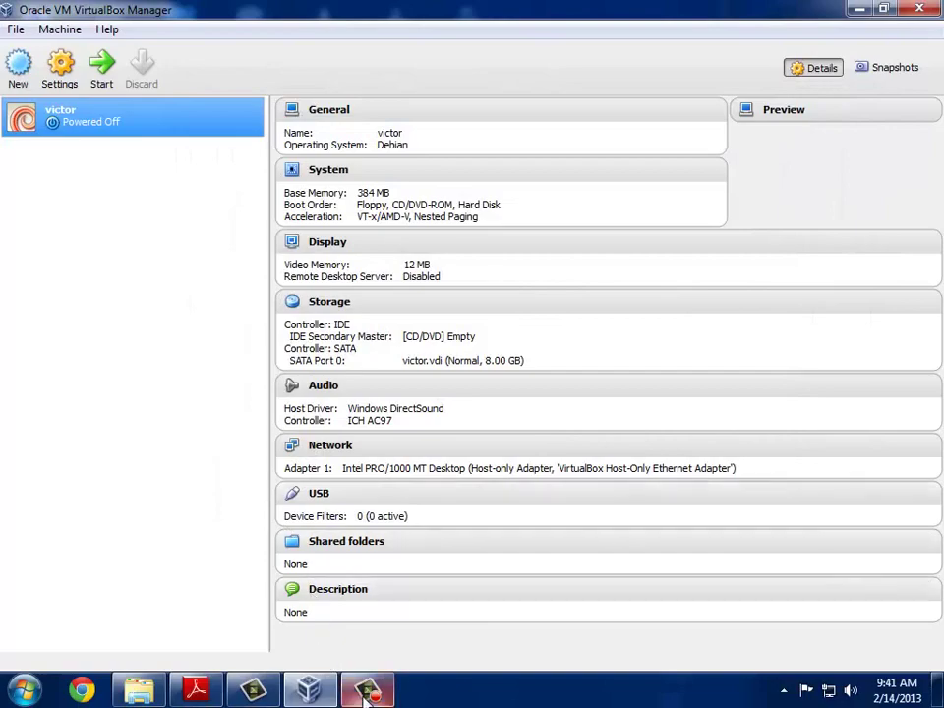
Step: Select the powered-off victor VM and open its settings
left_click(364, 693)
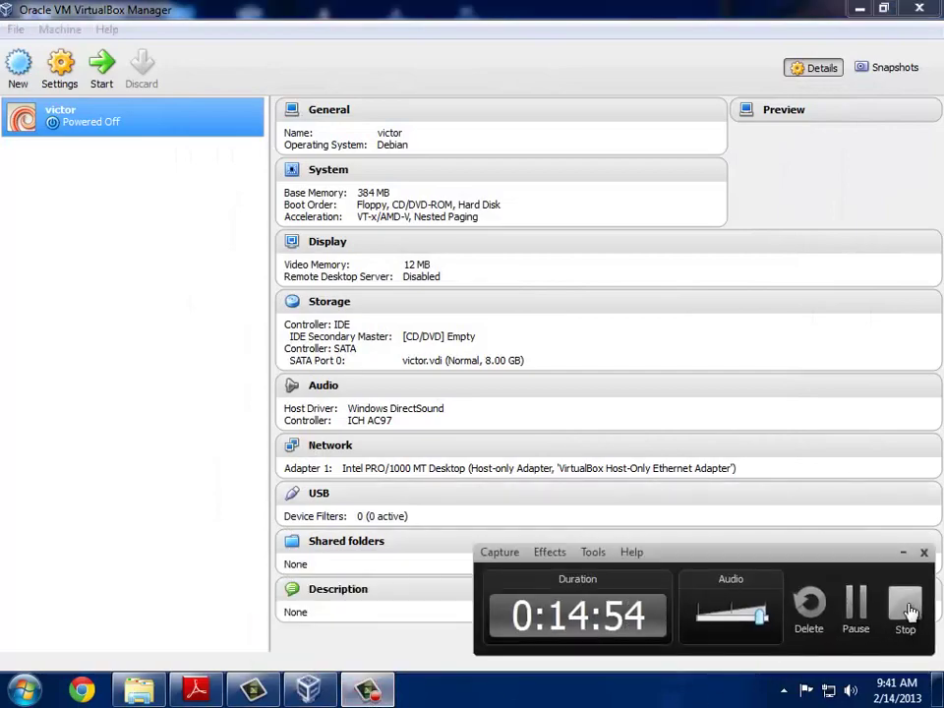
left_click(904, 607)
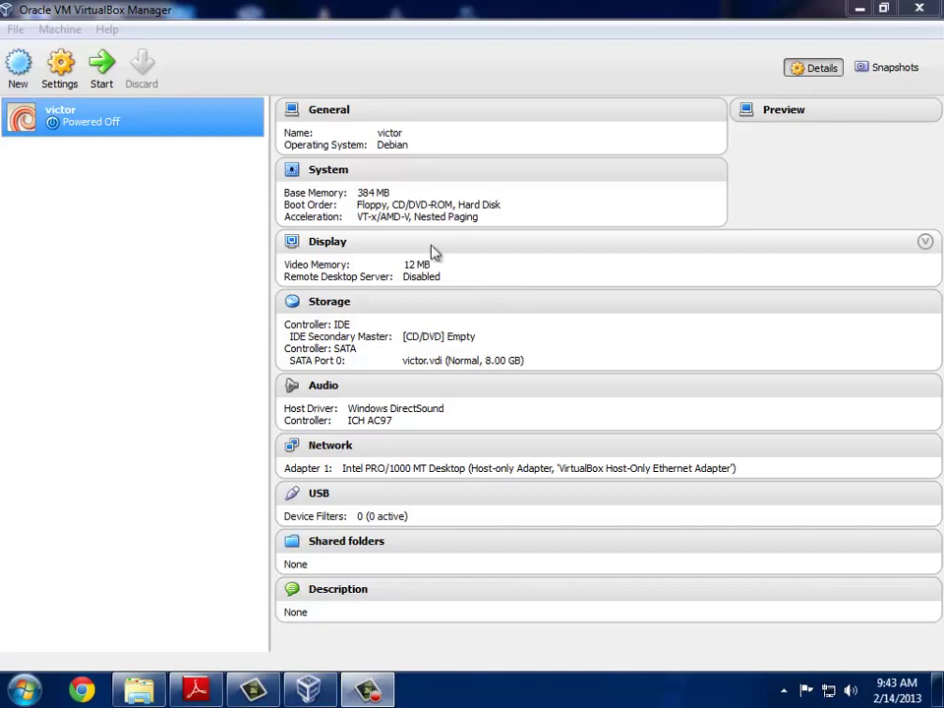
left_click(95, 123)
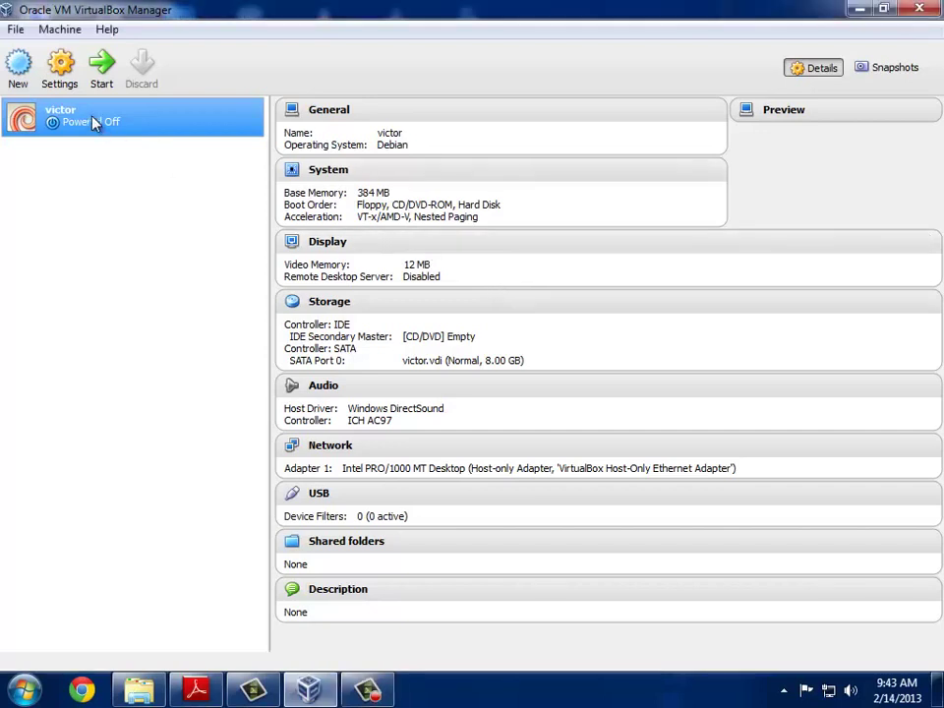
left_click(61, 70)
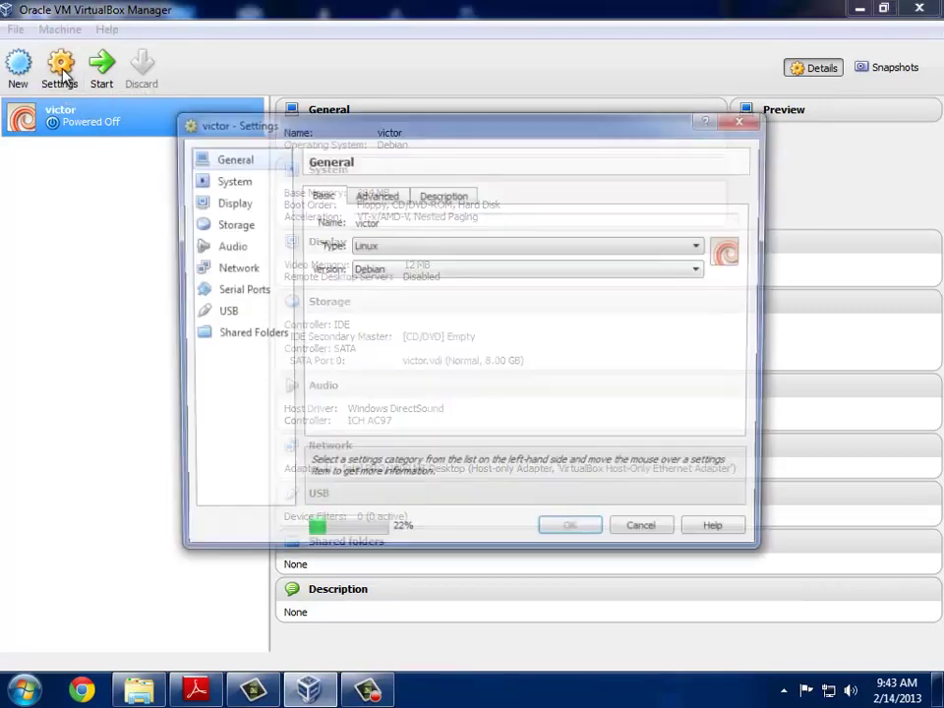
Step: Insert debian-507-i386-DVD-1.iso into victor's empty IDE CD/DVD drive in Storage settings
left_click(215, 226)
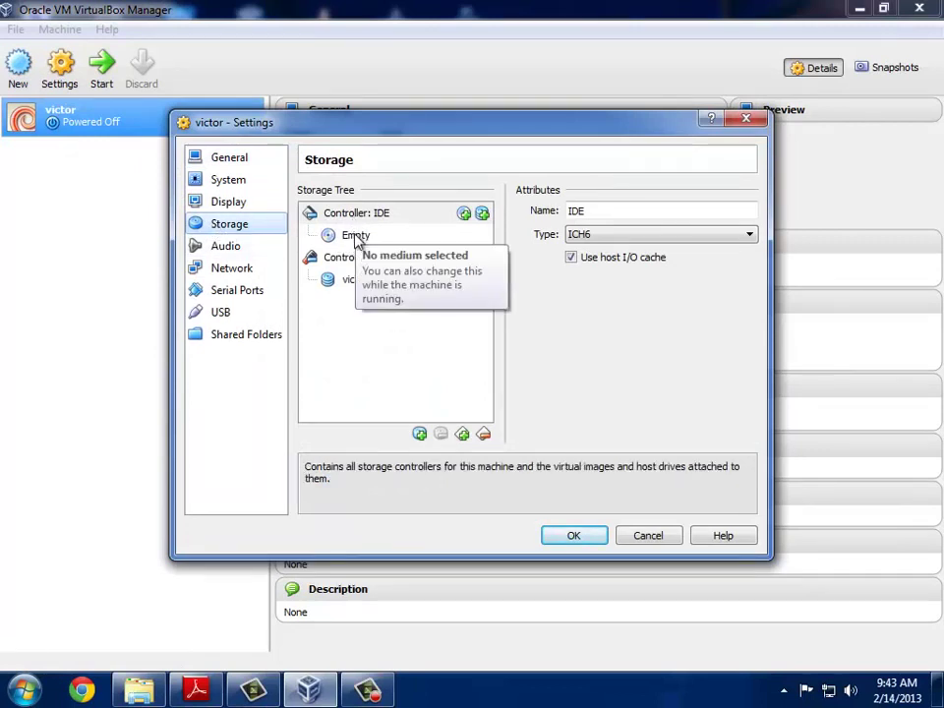
left_click(358, 239)
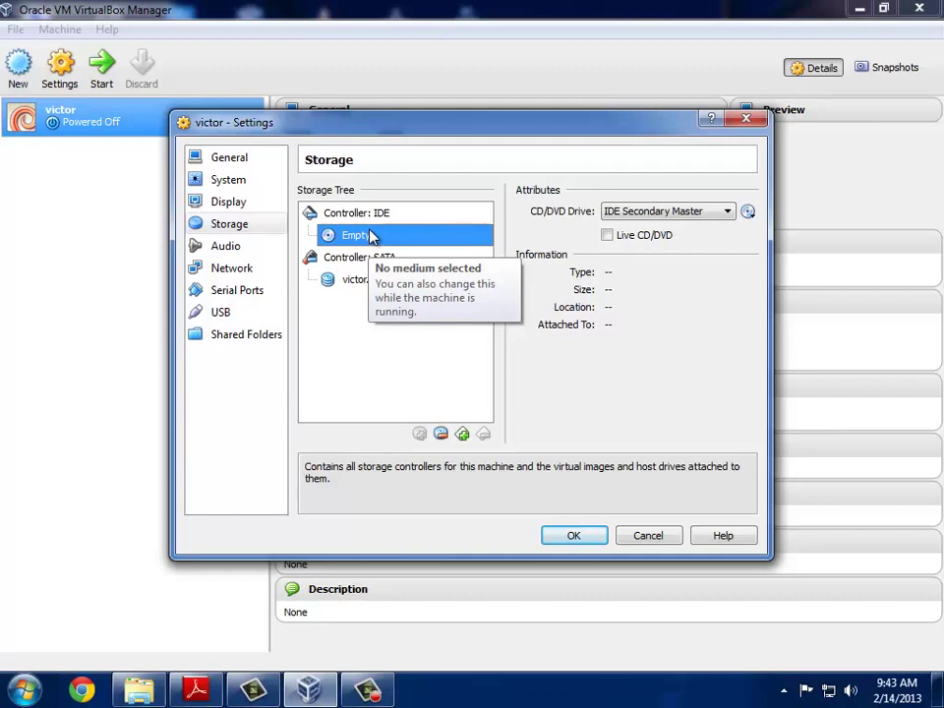
left_click_drag(415, 131, 445, 166)
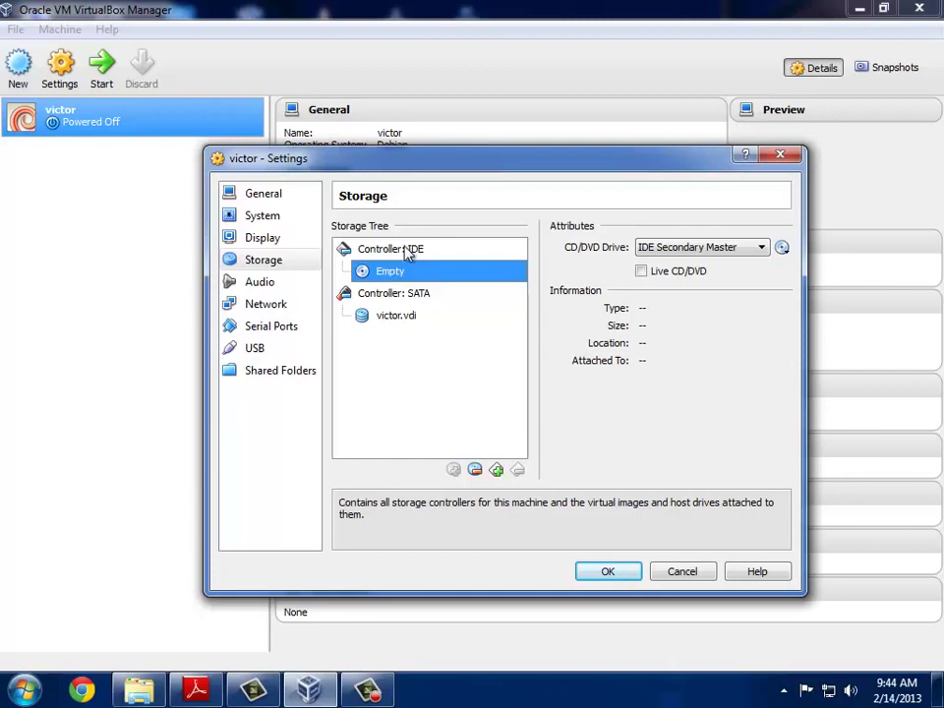
left_click(783, 249)
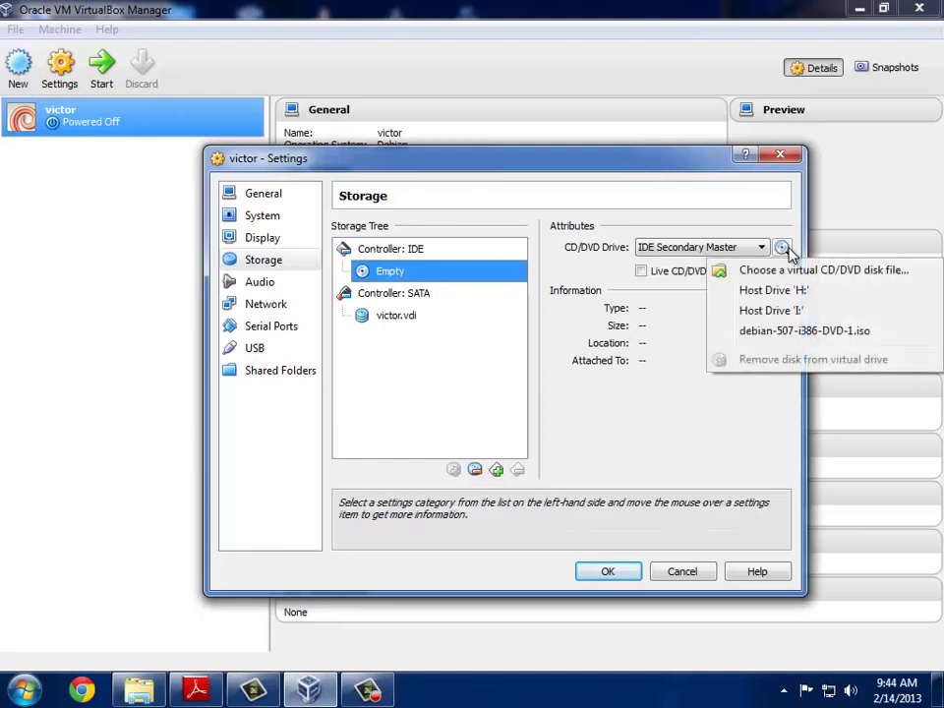
left_click(848, 332)
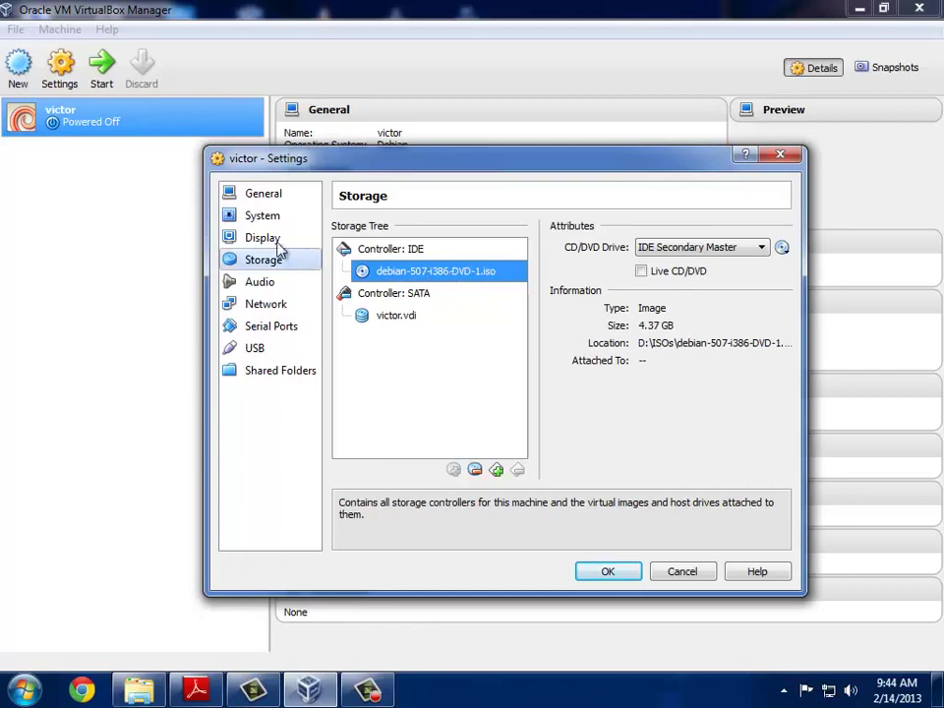
Step: Move Hard Disk to the top of the System boot order, above Floppy and CD/DVD-ROM
left_click(262, 216)
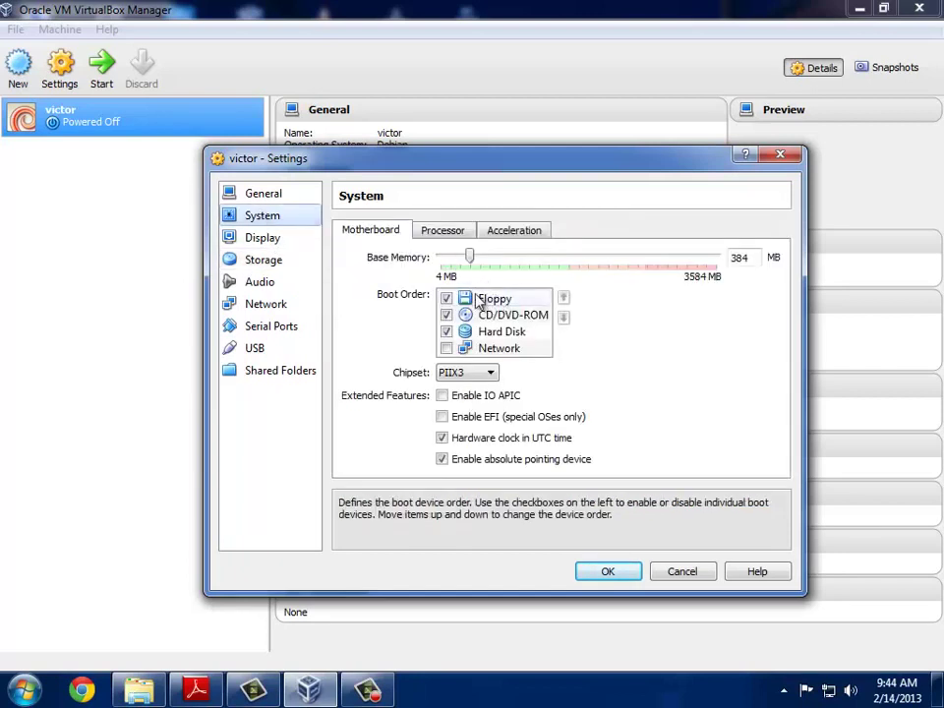
left_click(507, 337)
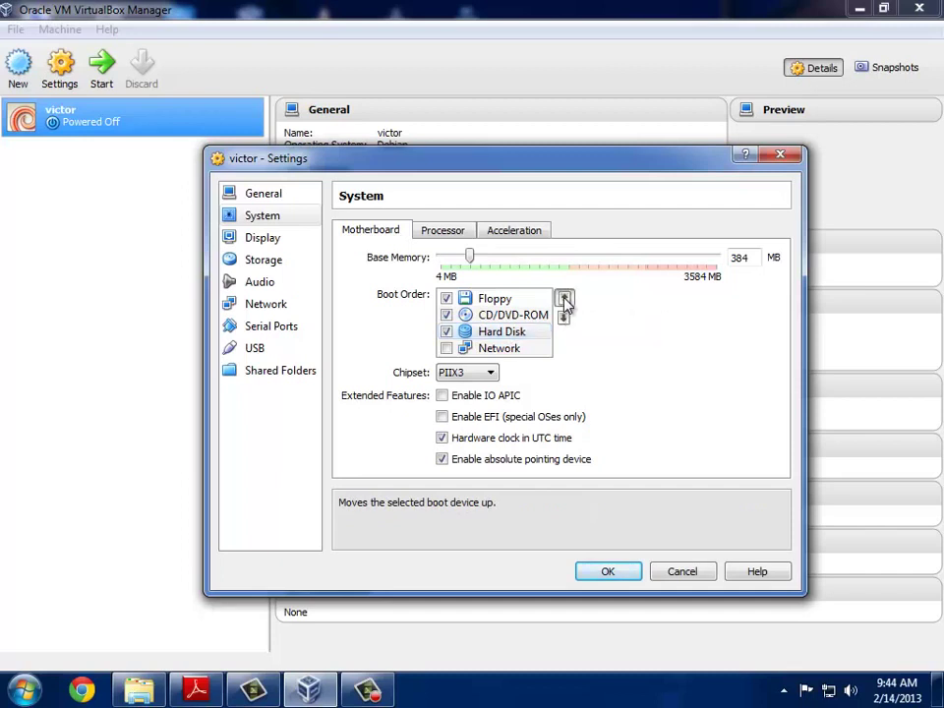
left_click(565, 299)
left_click(565, 299)
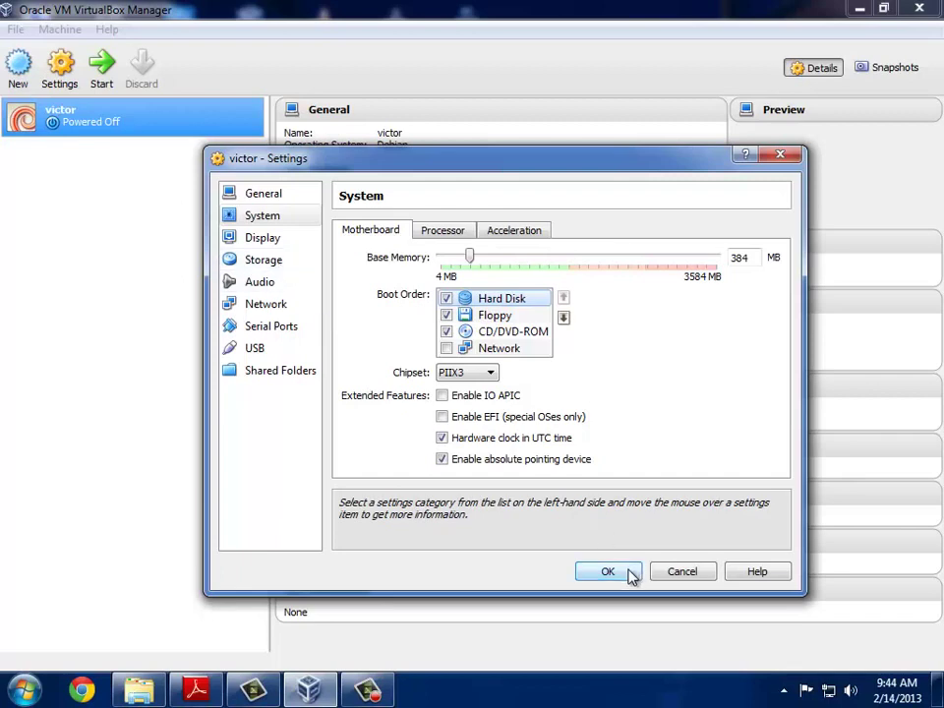
Step: Confirm victor's settings with OK
left_click(623, 572)
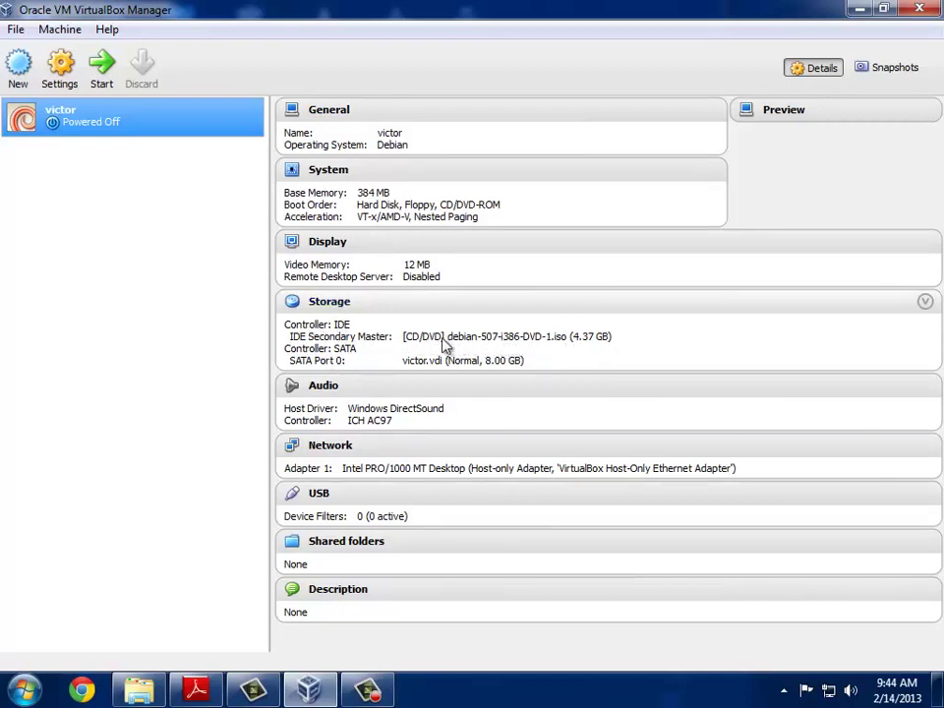
Step: Start victor and let it boot from the hard disk to the ns login prompt
left_click(371, 693)
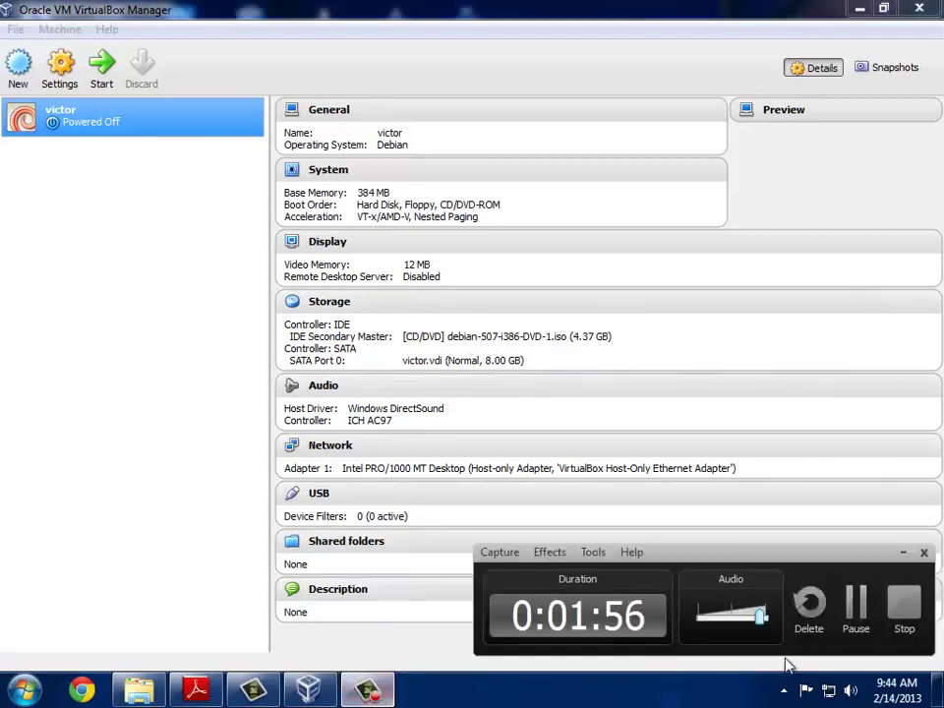
left_click(906, 624)
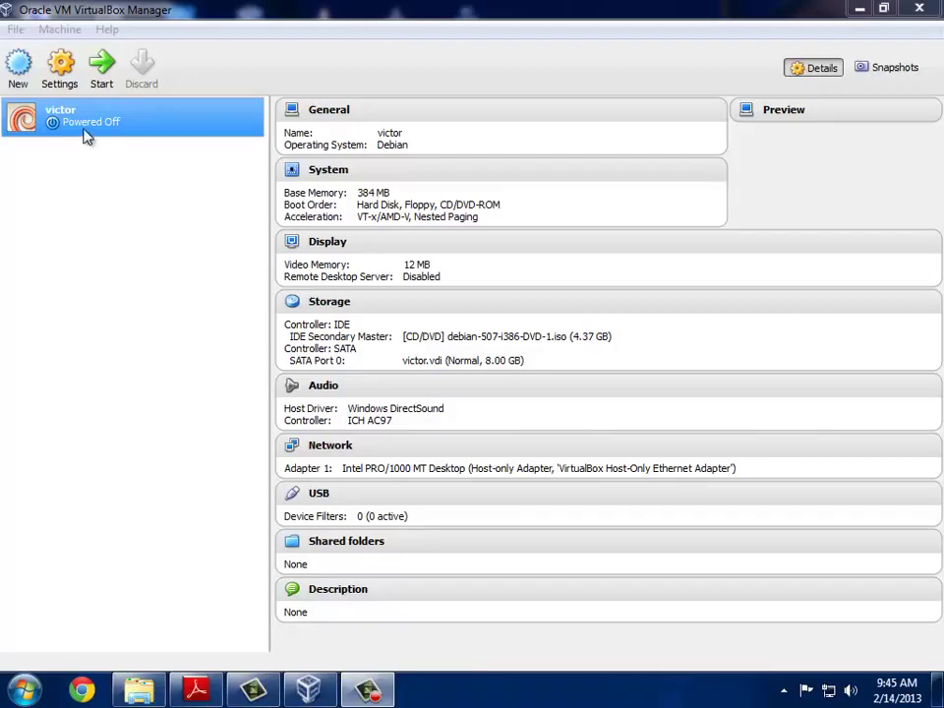
left_click(80, 124)
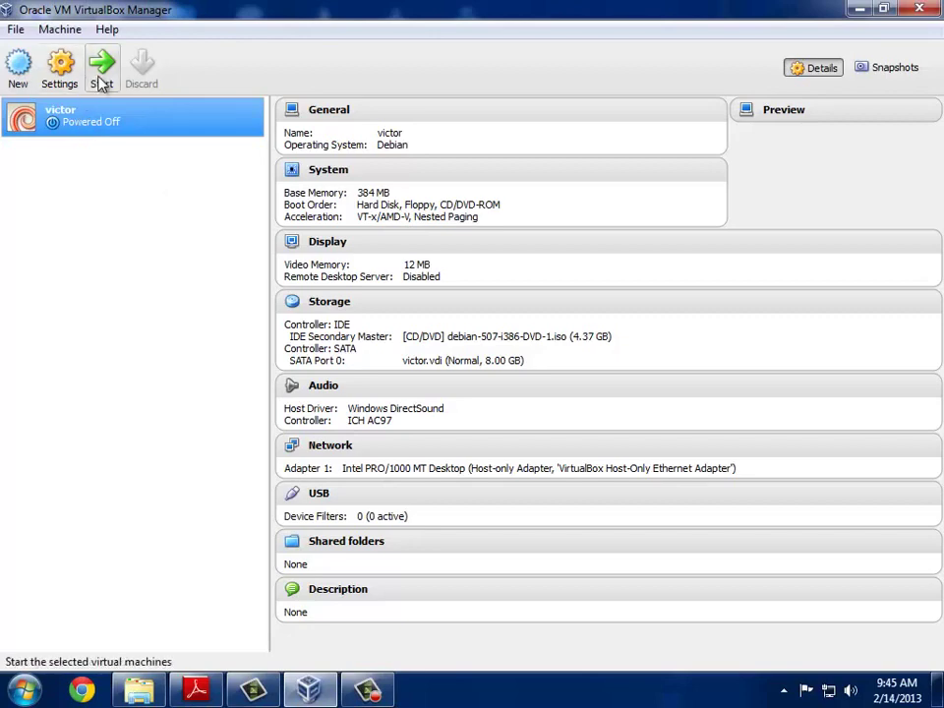
left_click(103, 84)
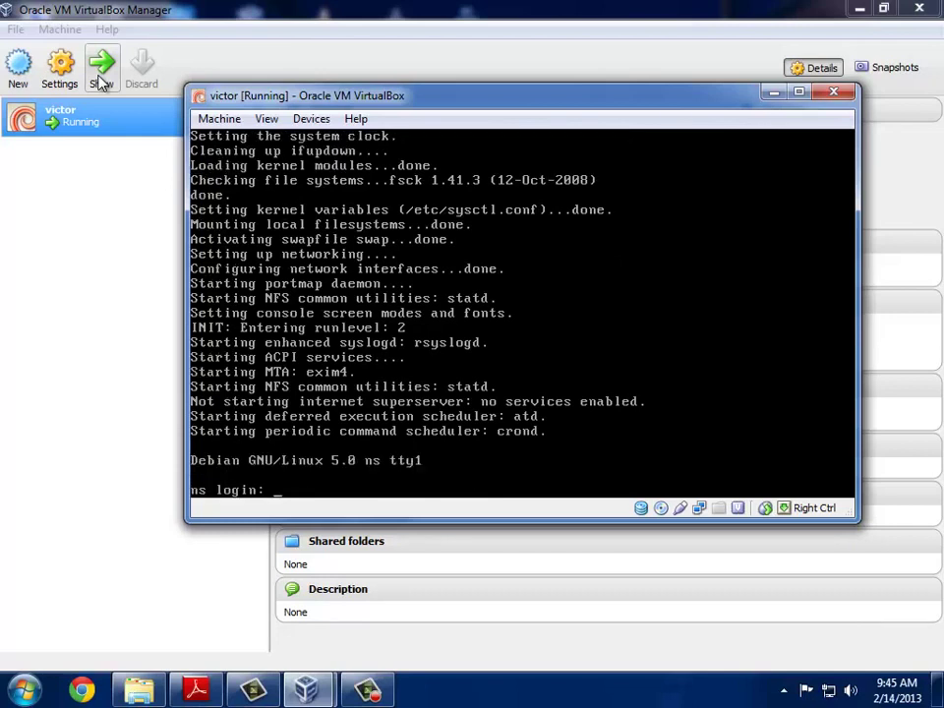
Step: Log in to the console as root with the password and run clear
type("root")
key("Return")
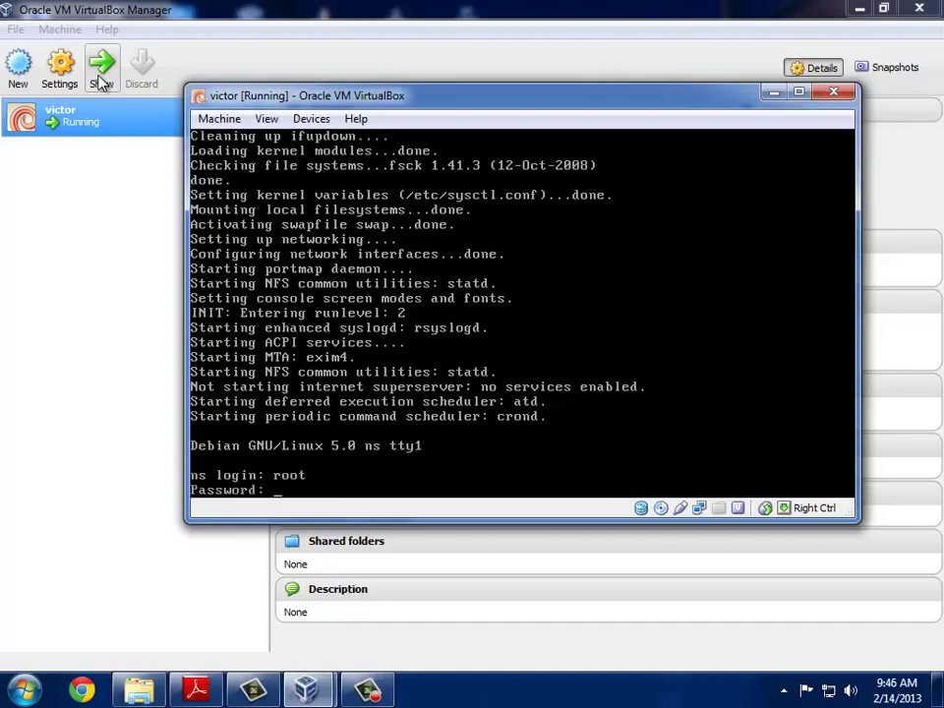
key("Return")
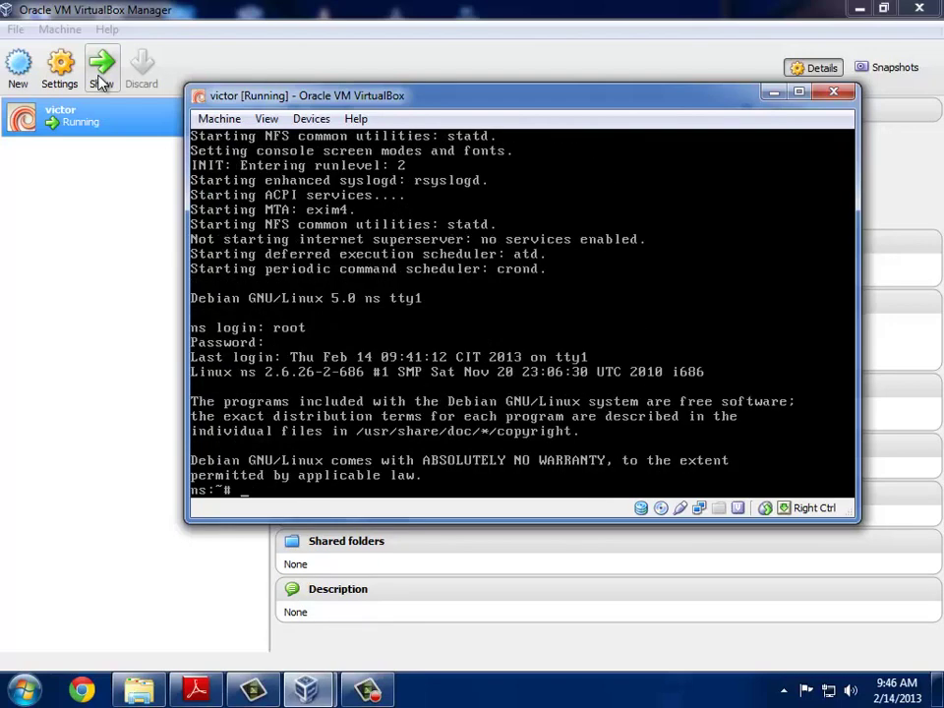
type("cle")
type("a")
key("BackSpace")
type("ear")
key("Return")
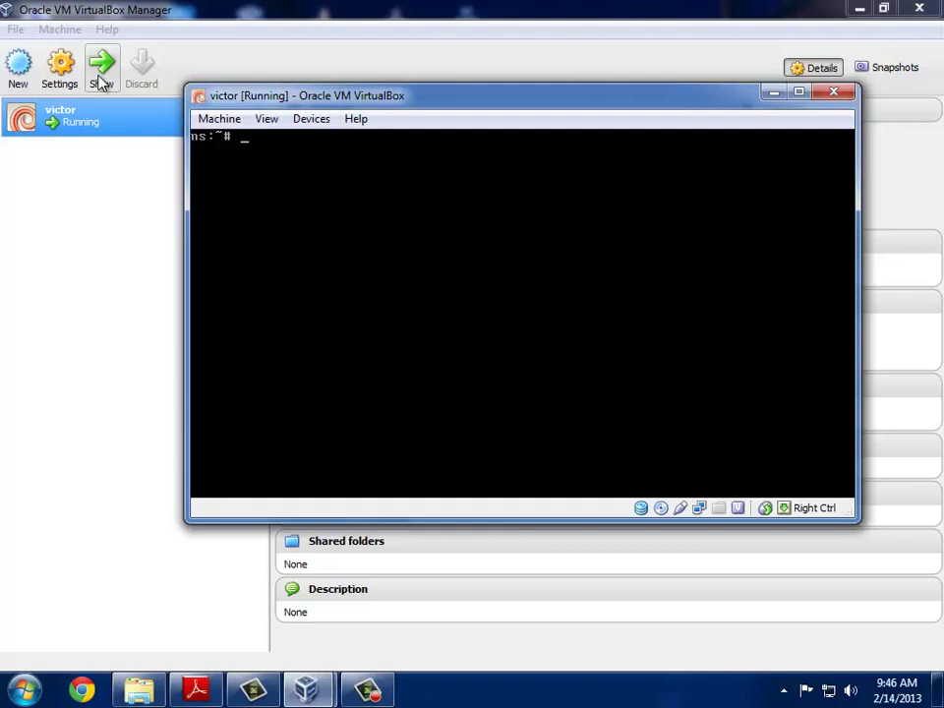
type("ifconfig")
key("Return")
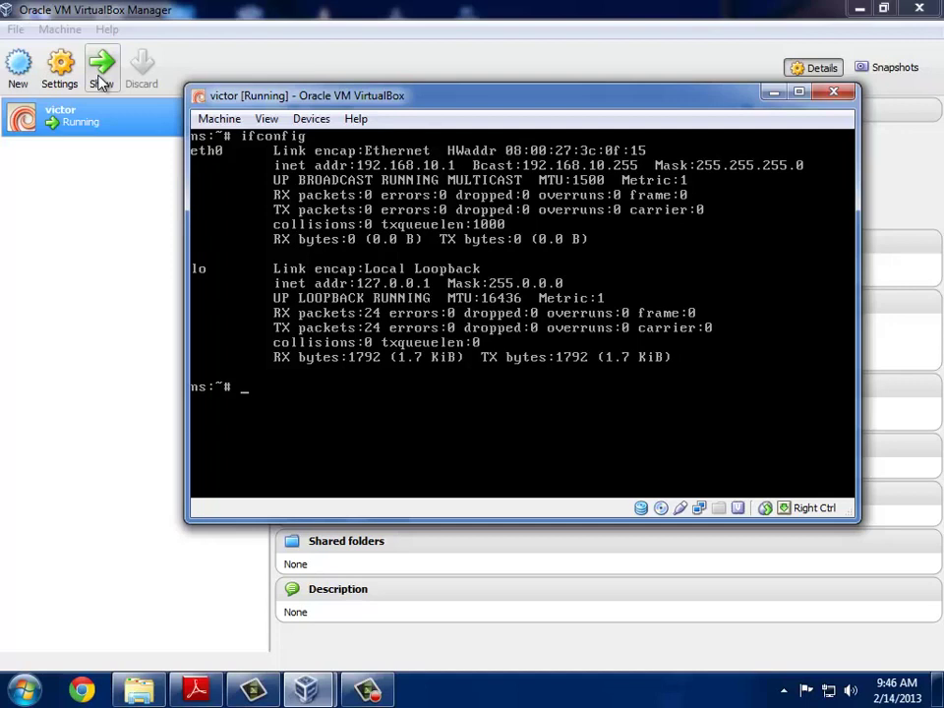
type("ping 192.168.10.1")
key("Return")
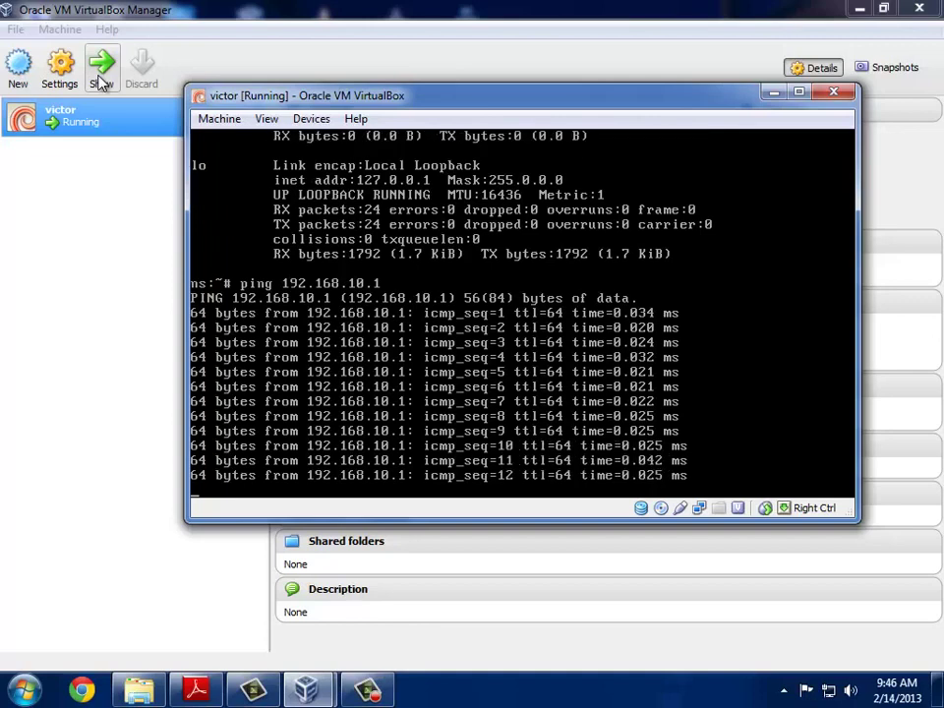
key("ctrl+z")
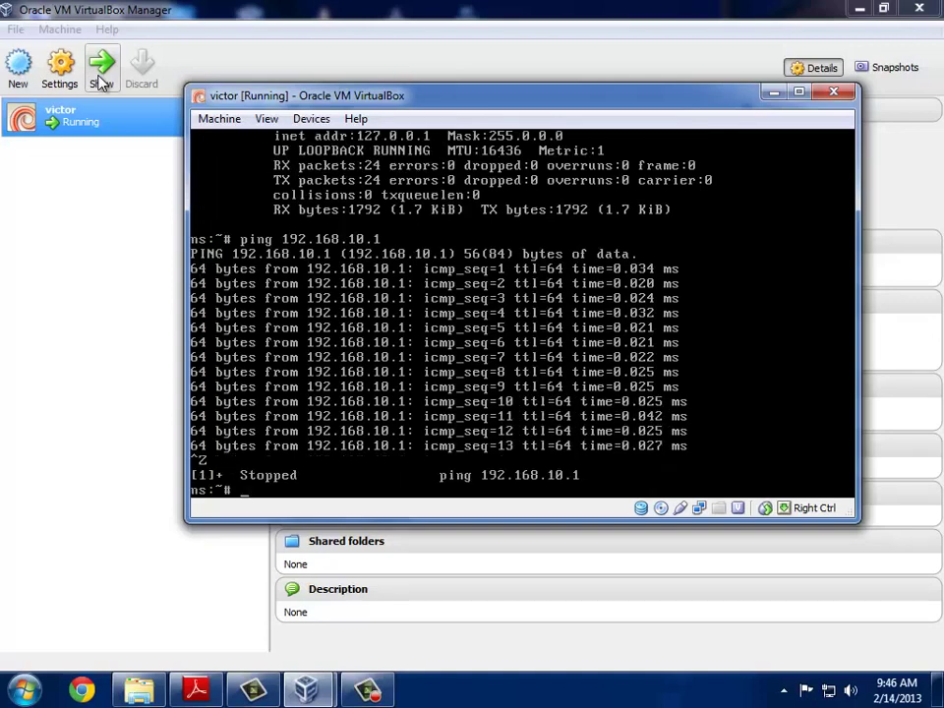
type("clear")
key("Return")
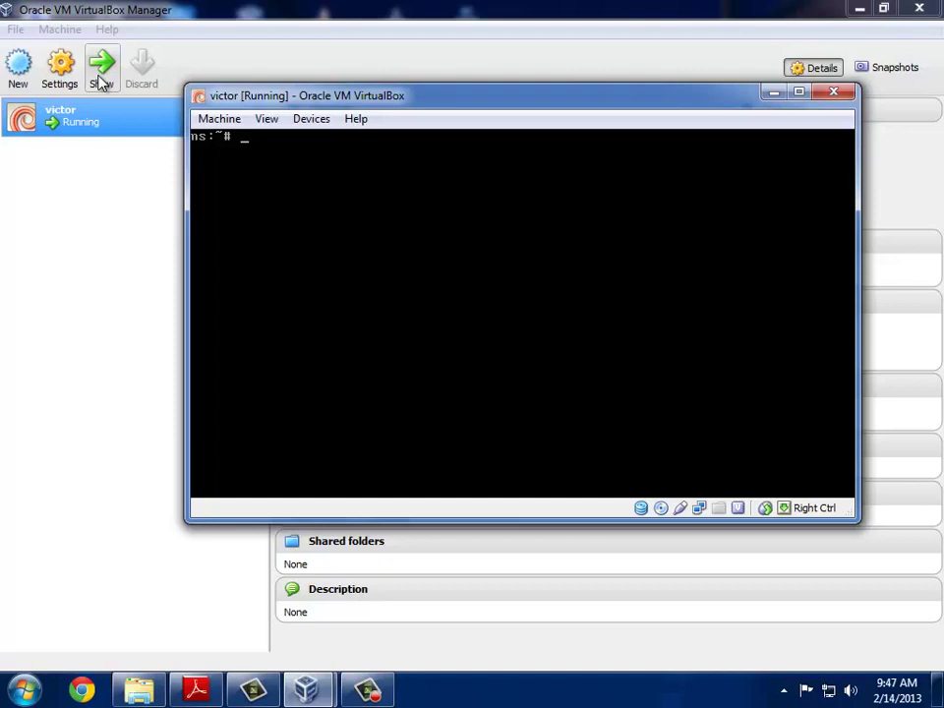
Step: Open /etc/rc.local in nano and add 'ifconfig eth0:1 192.168.10.2 netmask 255.255.255.0' above exit 0
type("nano /etc/rc")
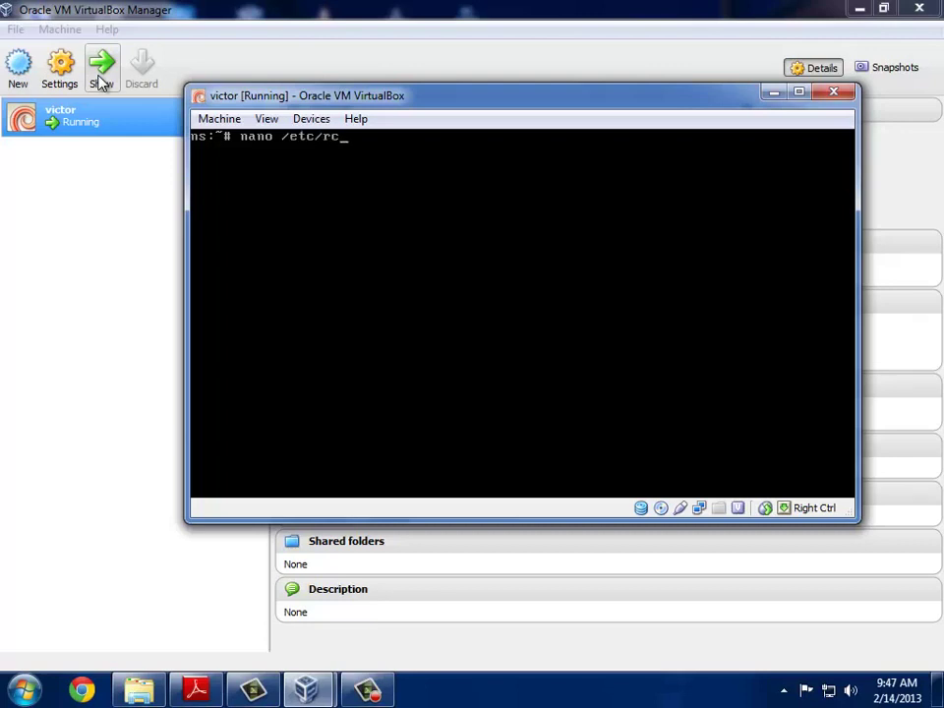
type(".local")
key("Return")
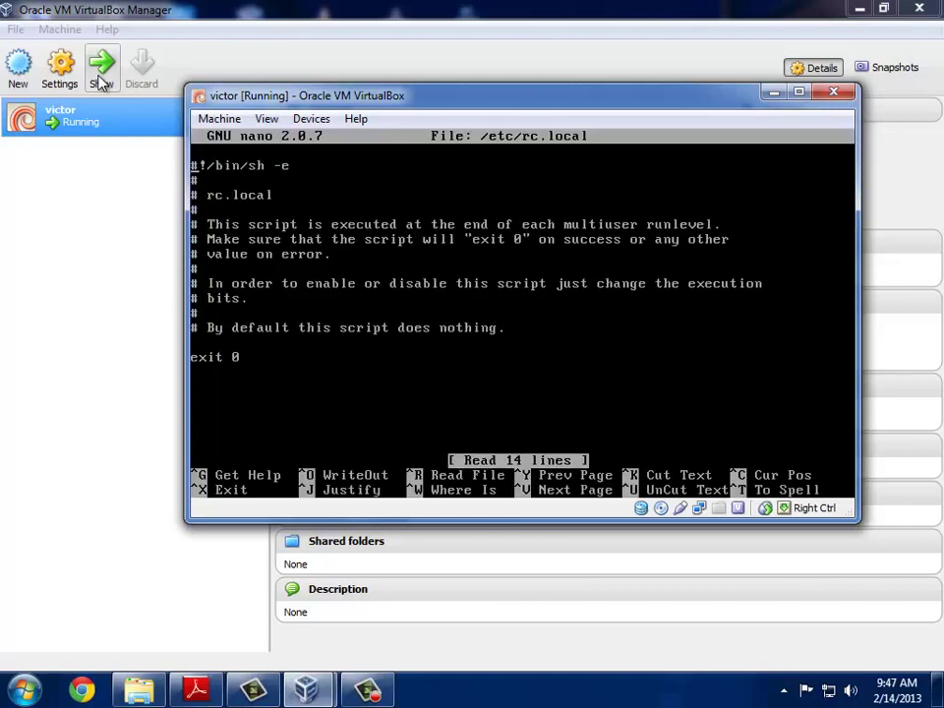
key("Down")
key("Down")
key("Down")
key("Down")
key("Down")
key("Down")
key("Down")
key("Down")
key("Down")
key("Down")
key("Down")
key("Down")
type("ifcon")
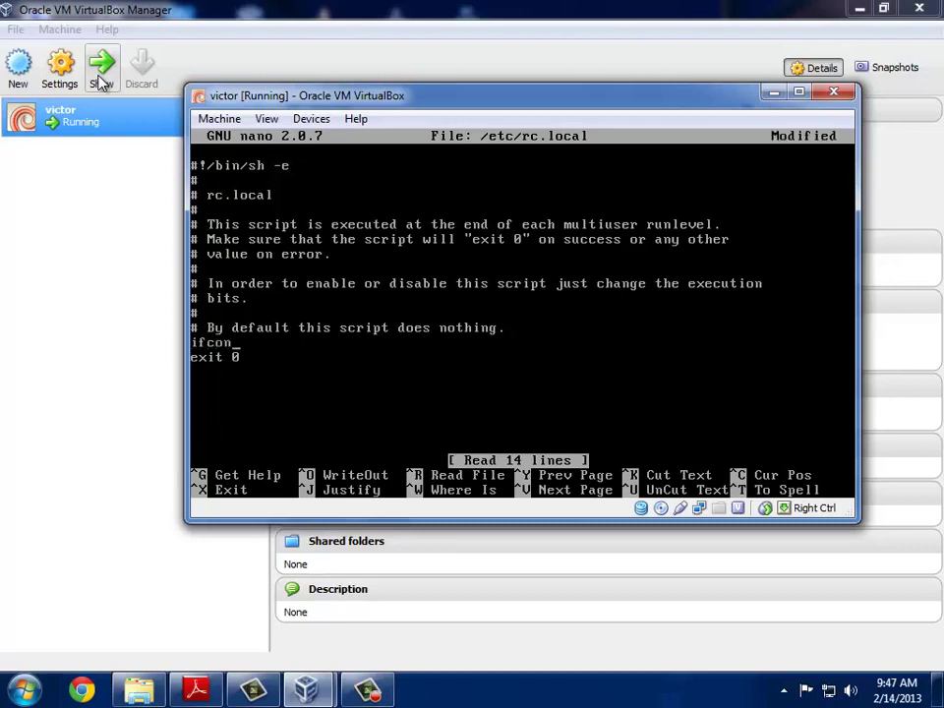
type("fig eth0:1 ")
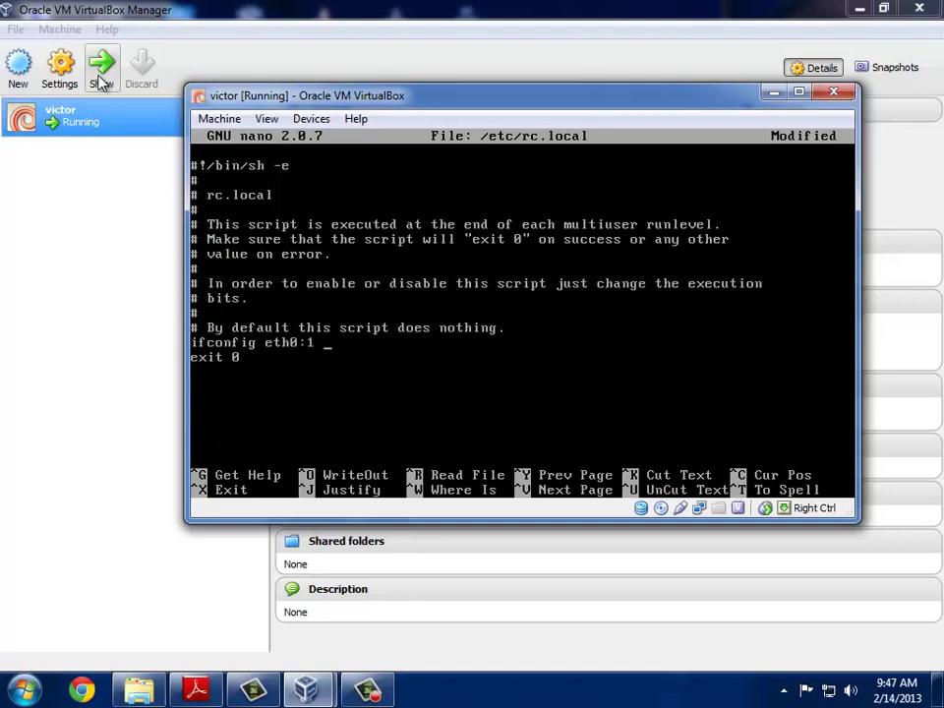
type("192.168.10.2 b")
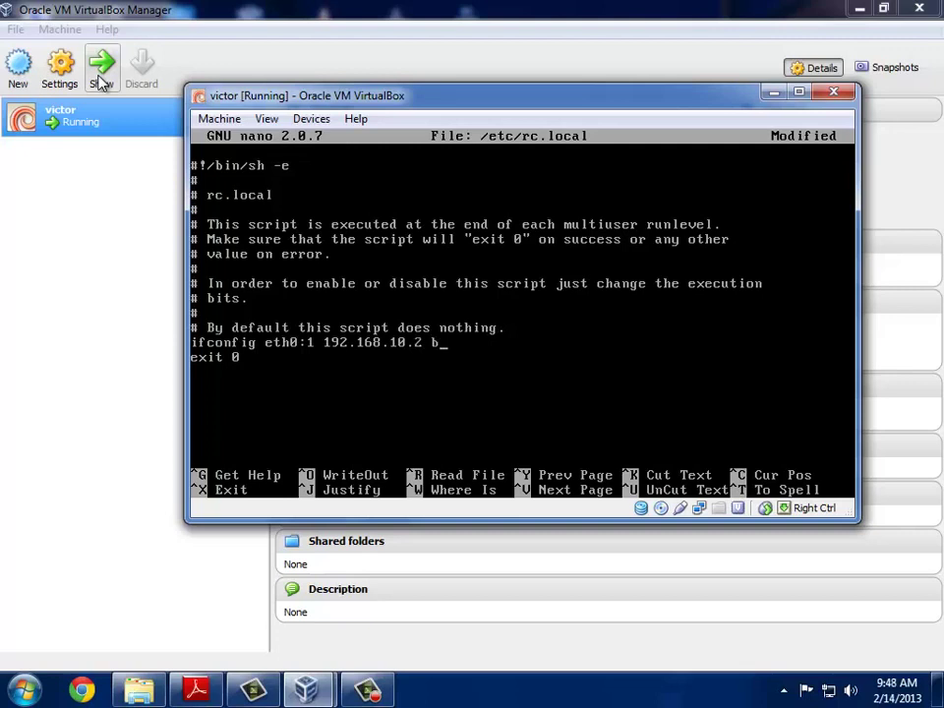
key("BackSpace")
type("netmask 255.255.255")
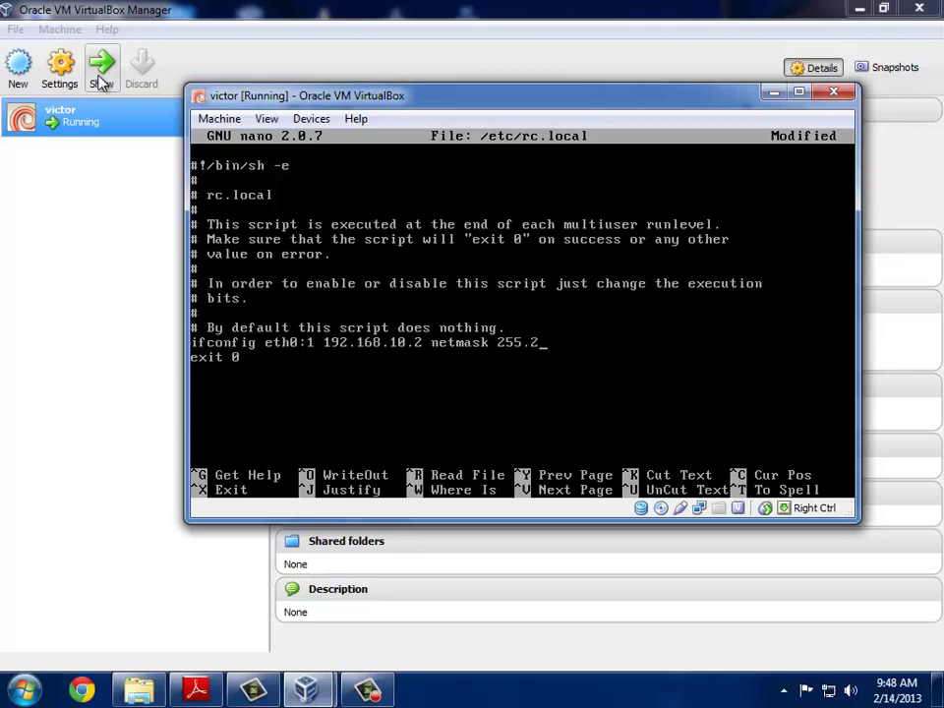
type(".0")
key("Return")
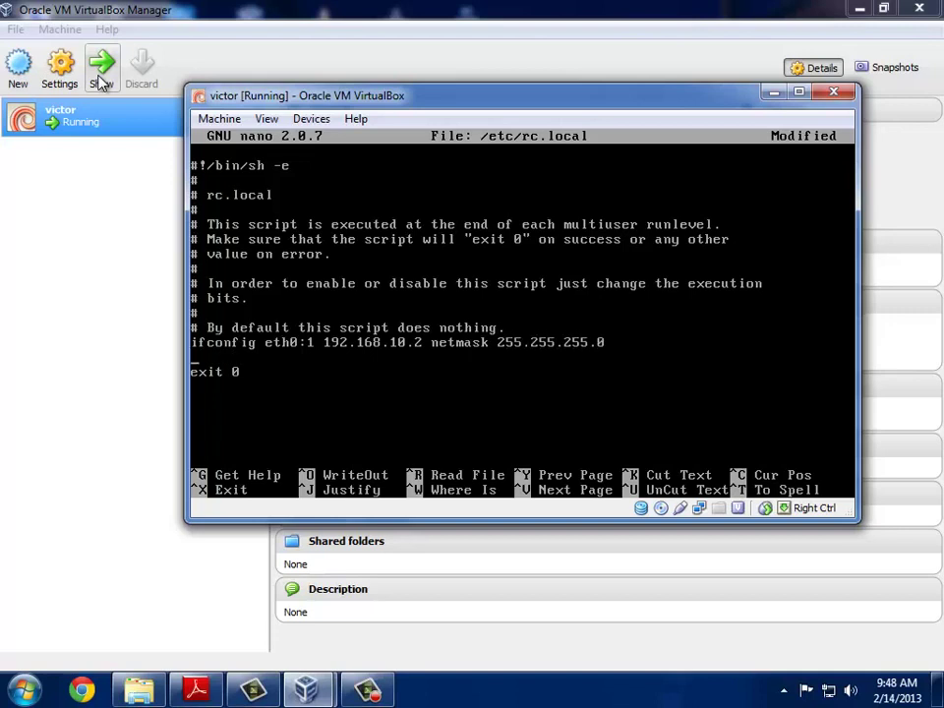
Step: Add 'ifconfig eth0:2 192.168.10.3 netmask 255.255.255.0' on the following line
type("ifconfig eth0:")
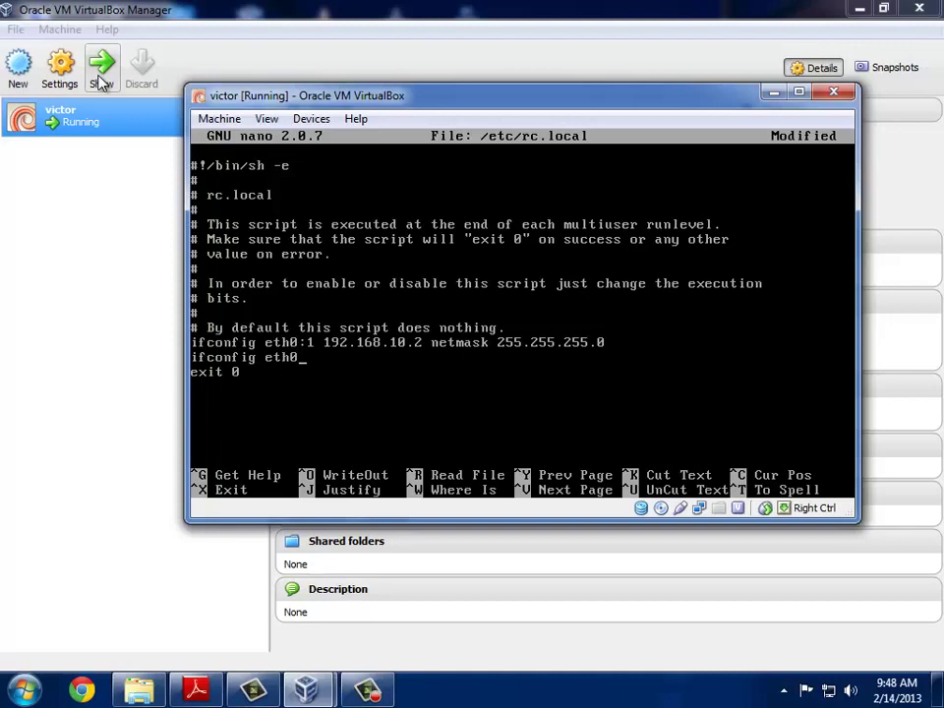
type("2 192.168.10.")
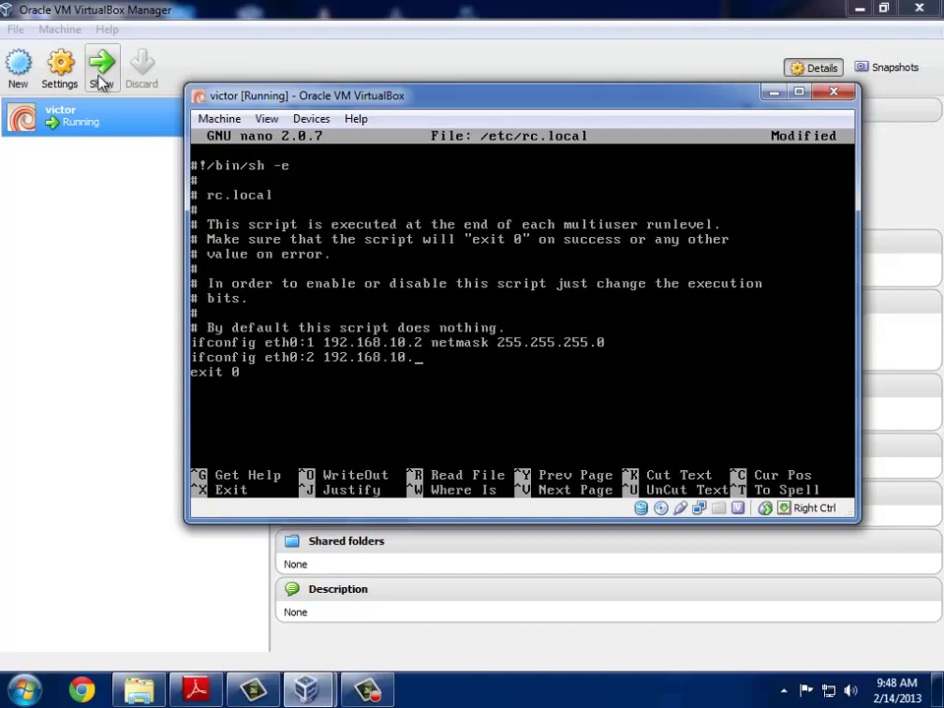
type("3 netmask 255.")
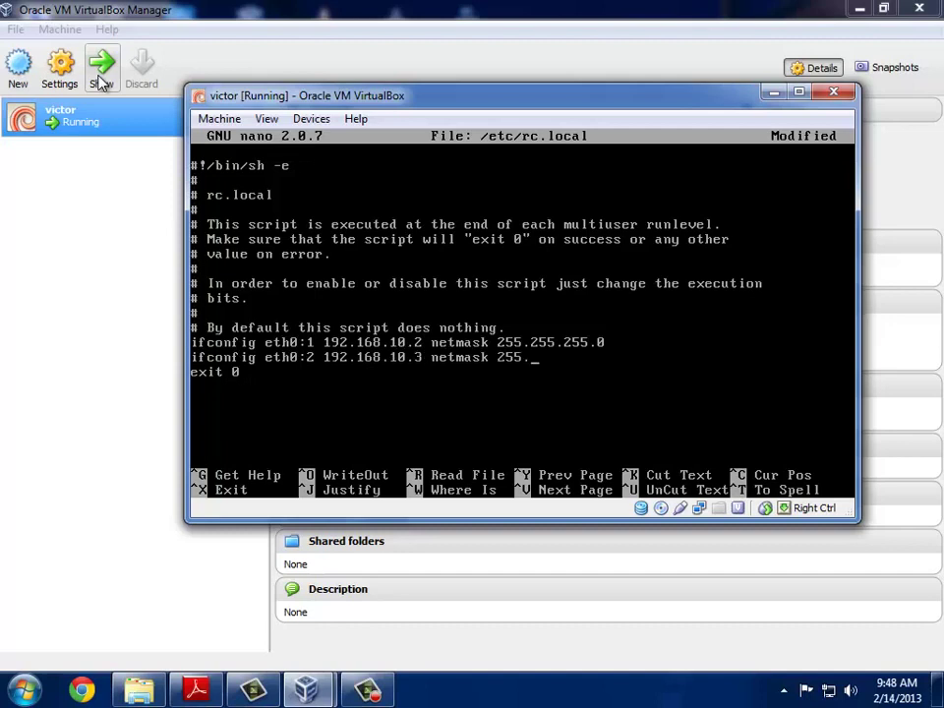
type("255.255.0")
key("Return")
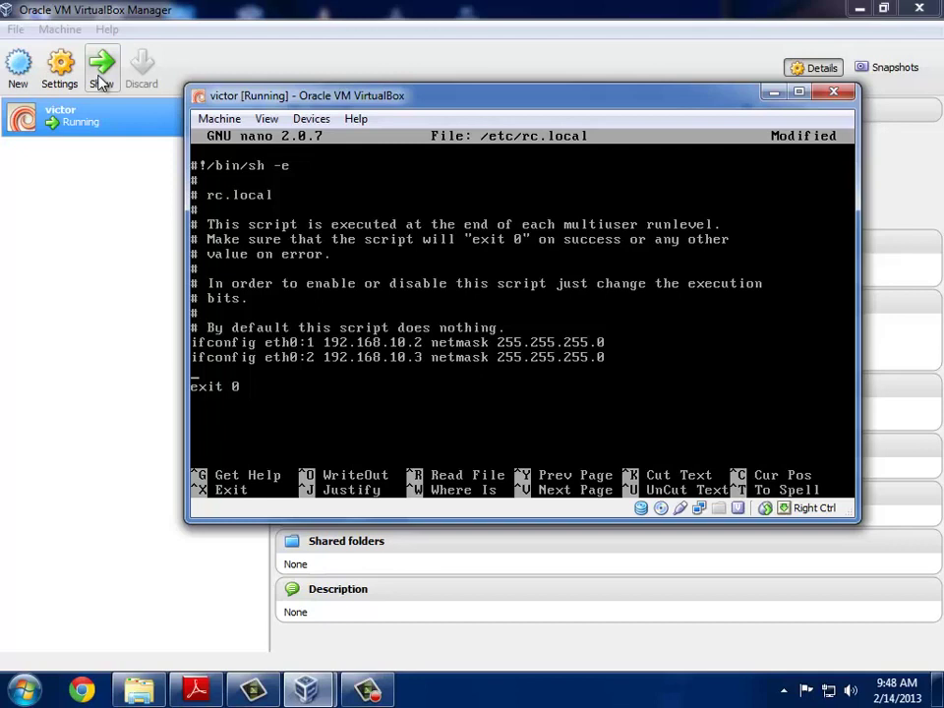
Step: Save /etc/rc.local, exit nano, and reboot the VM
key("ctrl+o")
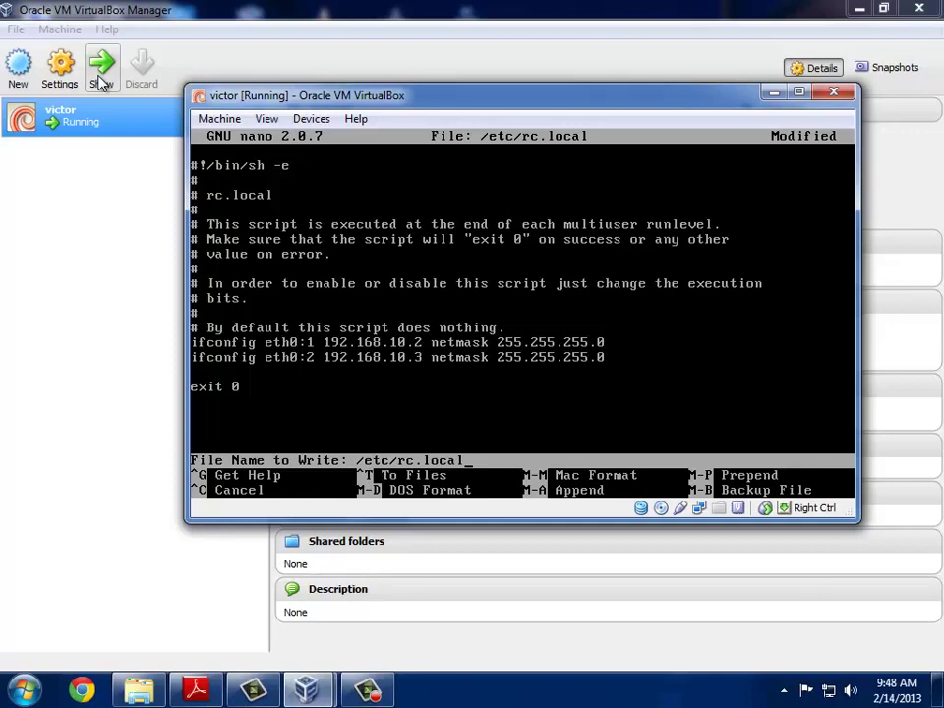
key("Return")
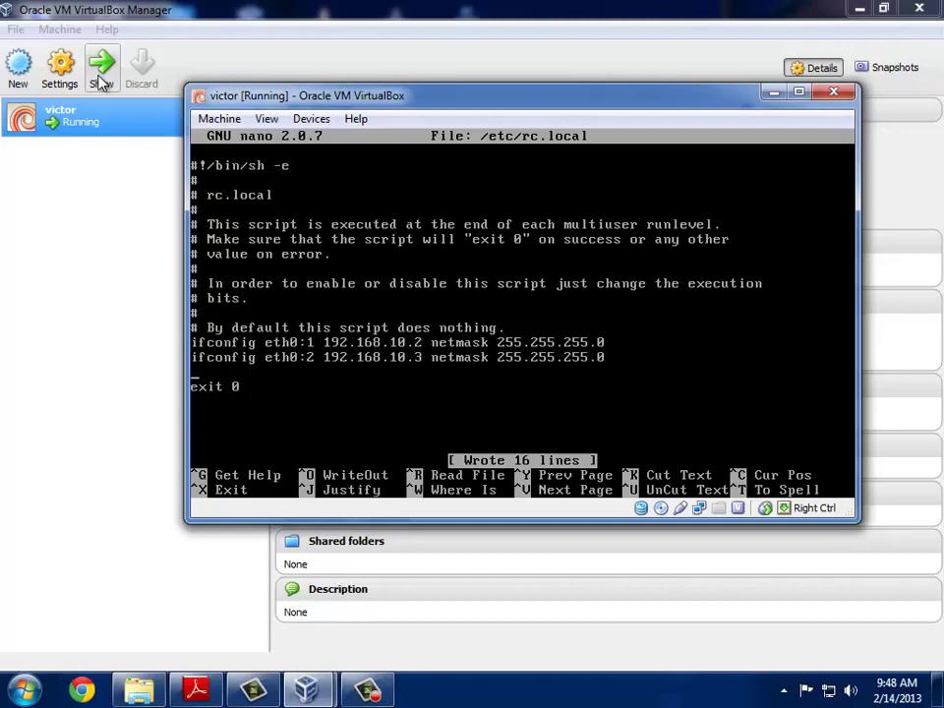
key("ctrl+x")
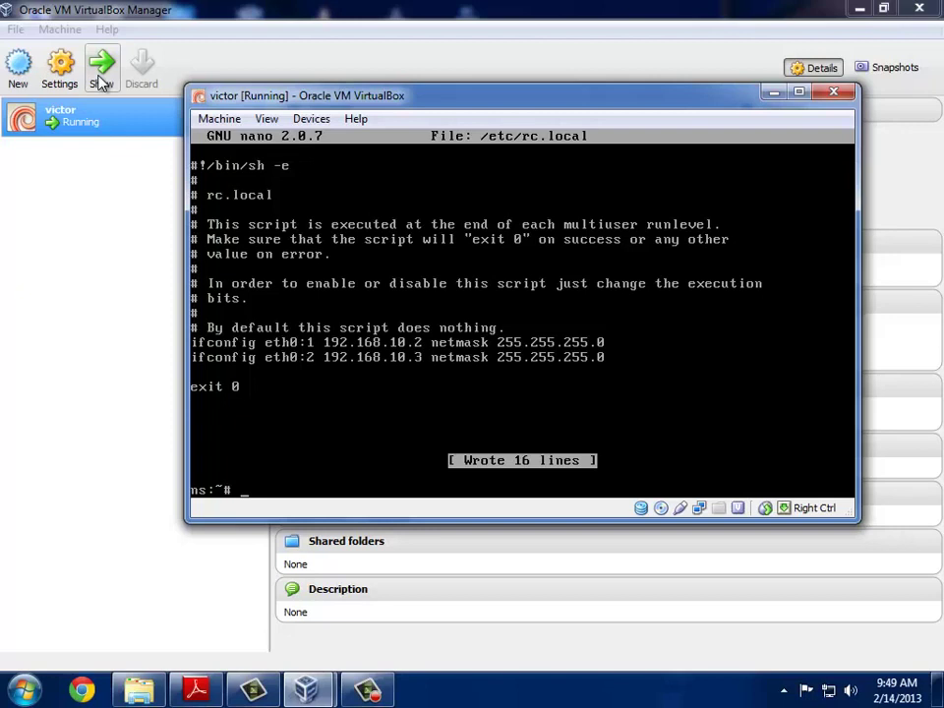
type("reboot")
key("Return")
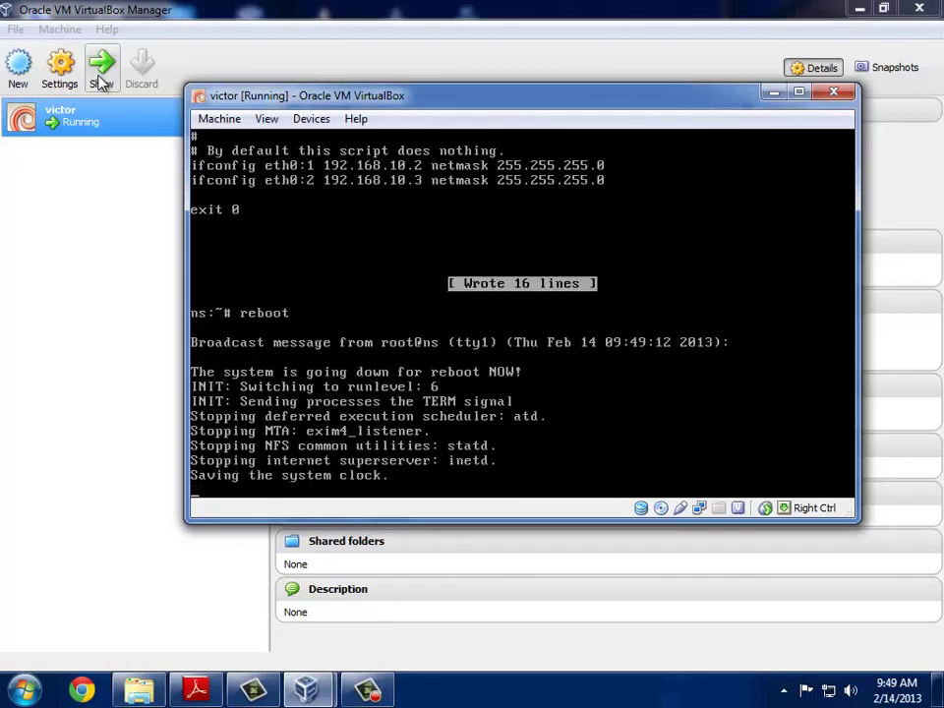
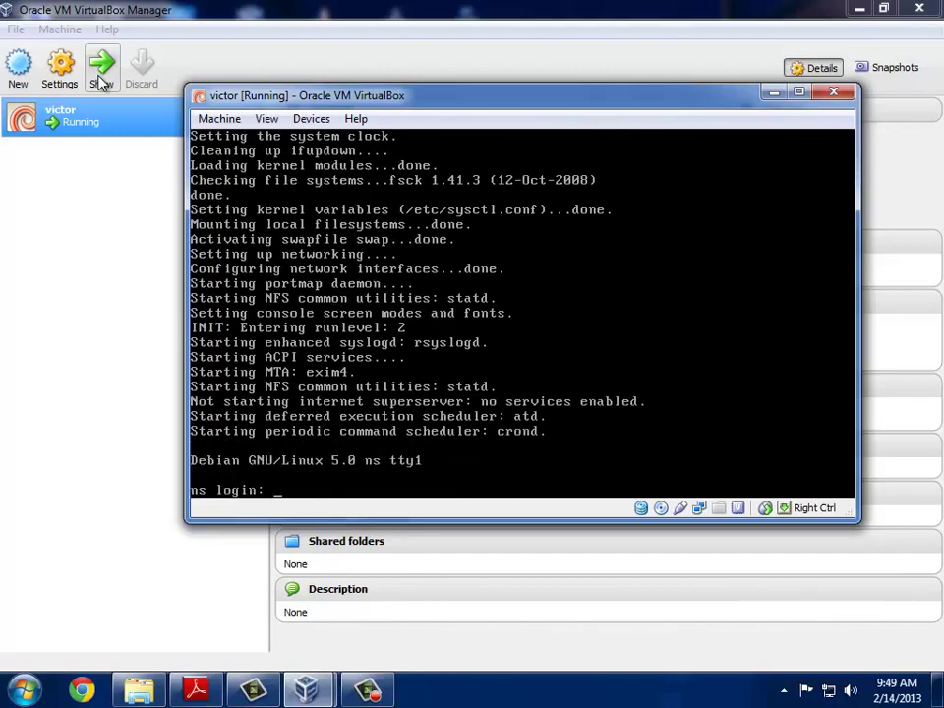
Step: Log in to the victor VM as root with its password and clear the console
type("root")
key("Return")
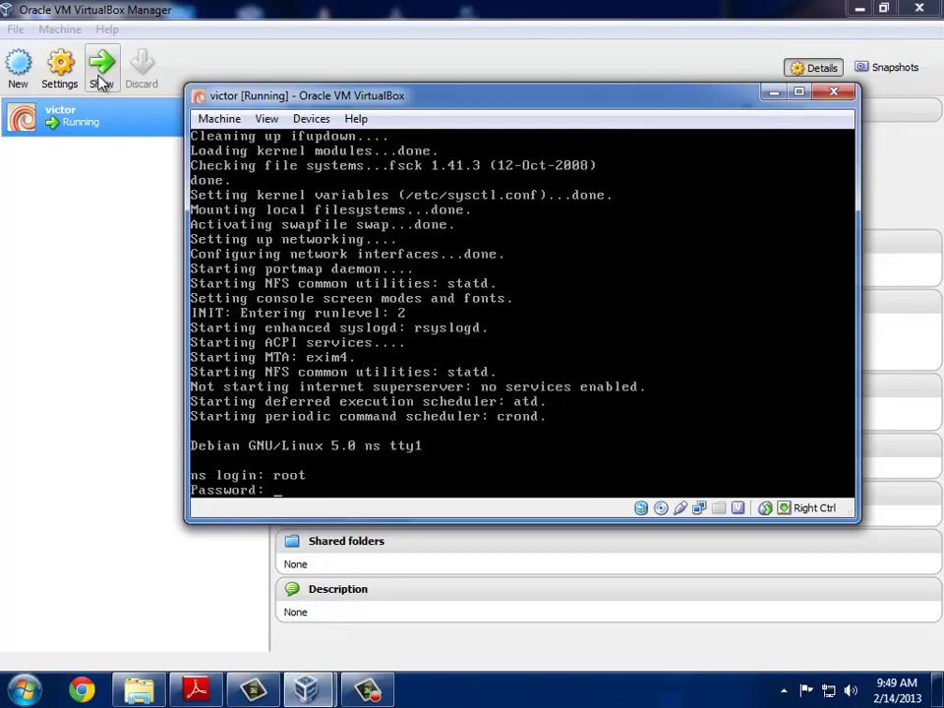
key("Return")
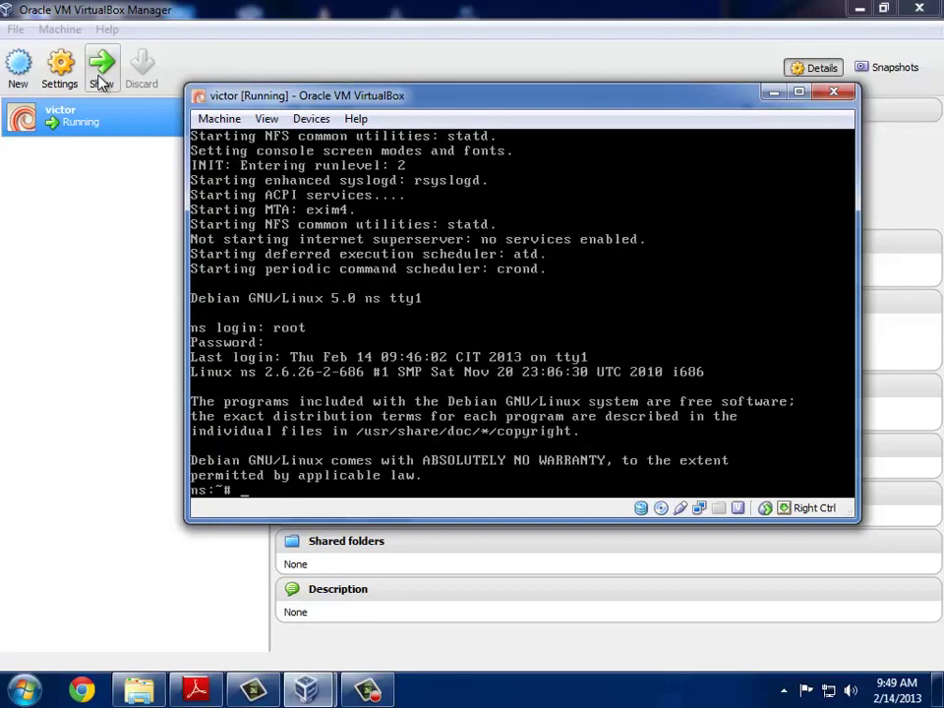
type("clear")
key("Return")
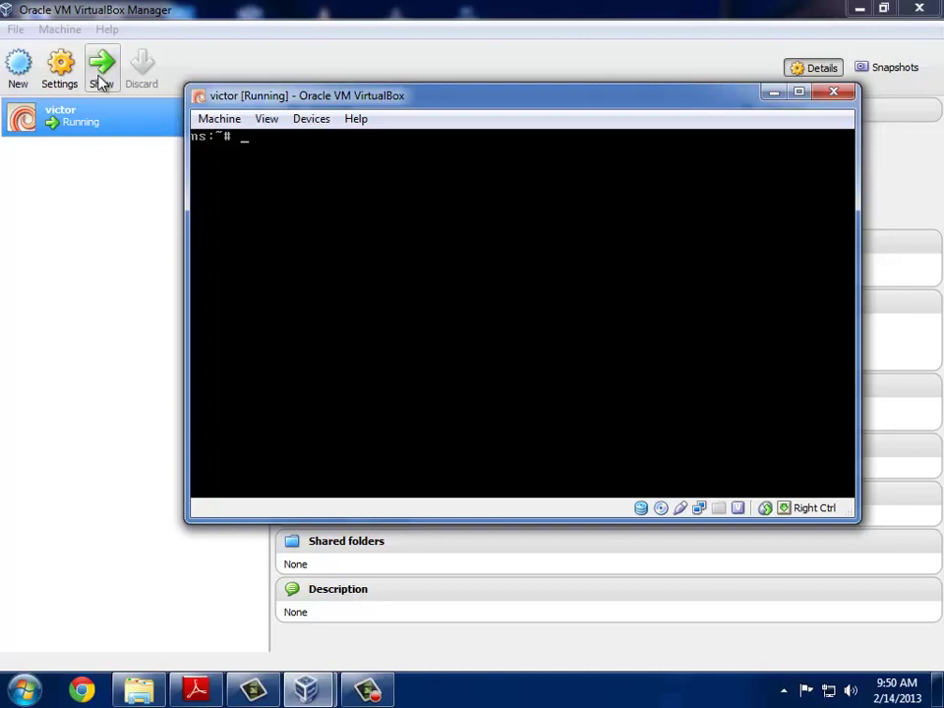
Step: List interfaces with ifconfig to confirm eth0:1 and eth0:2, then ping 192.168.10.3
type("ifconfig")
key("Return")
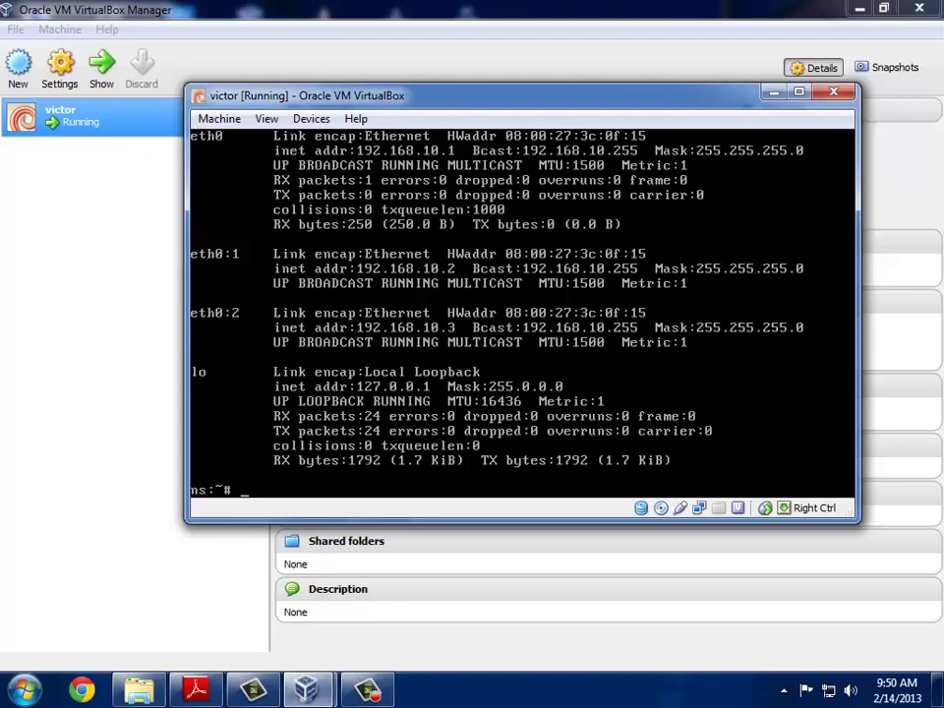
type("ping 192.168")
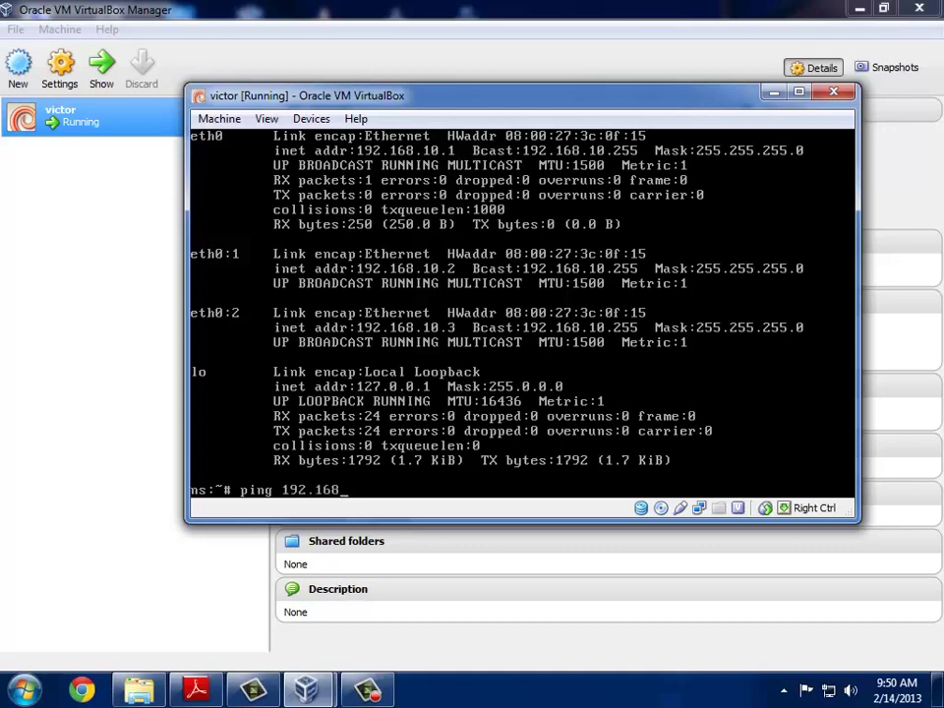
type(".10.3")
key("Return")
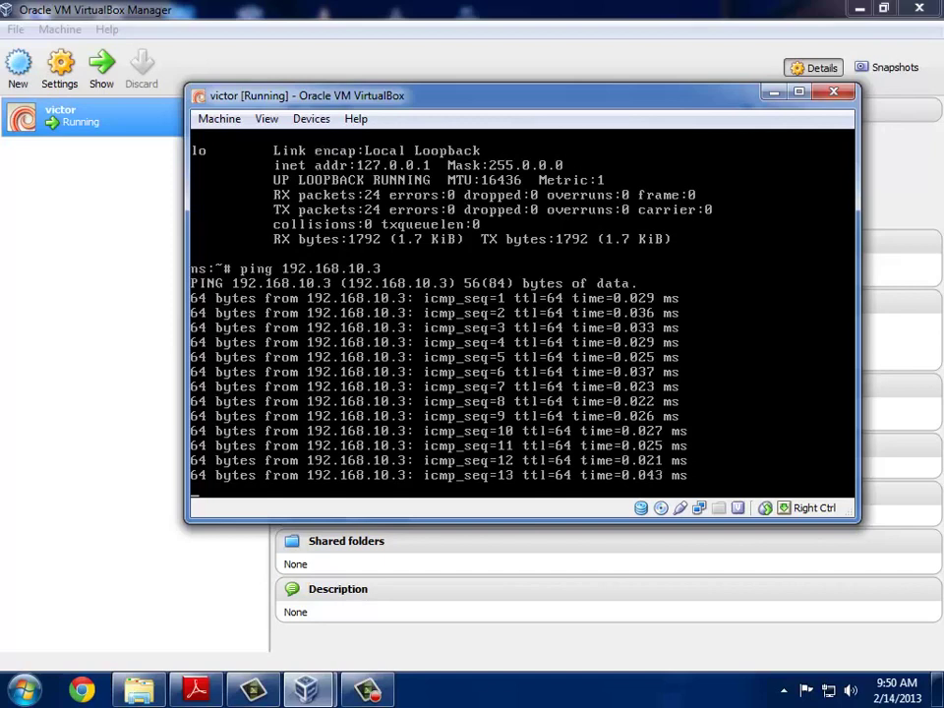
key("ctrl+z")
Step: Ping 192.168.10.2 to confirm it answers, then clear the console
key("Up")
key("BackSpace")
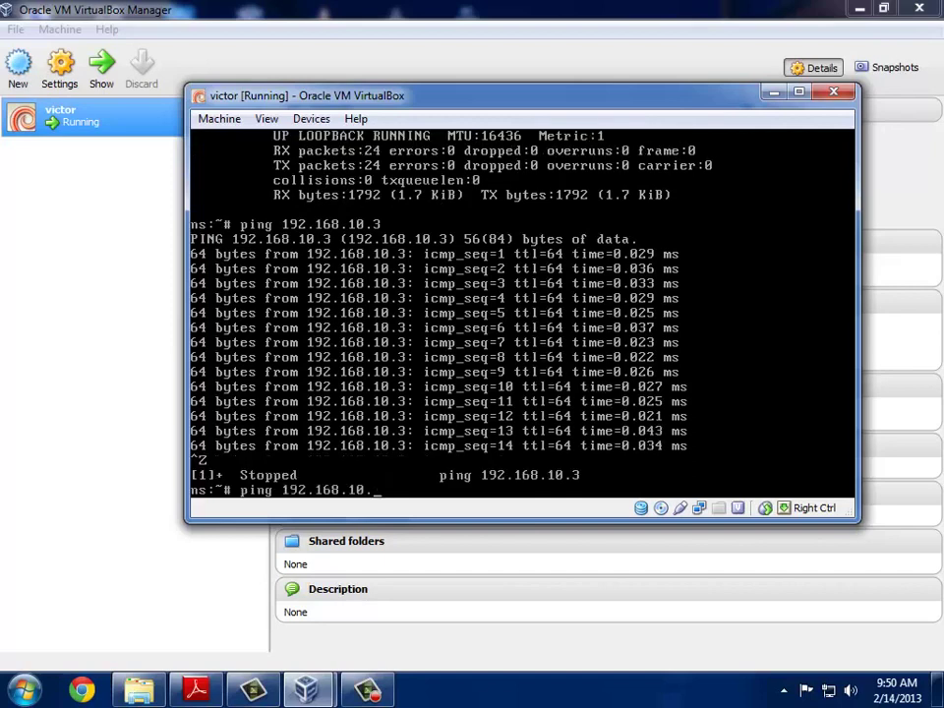
type("2")
key("Return")
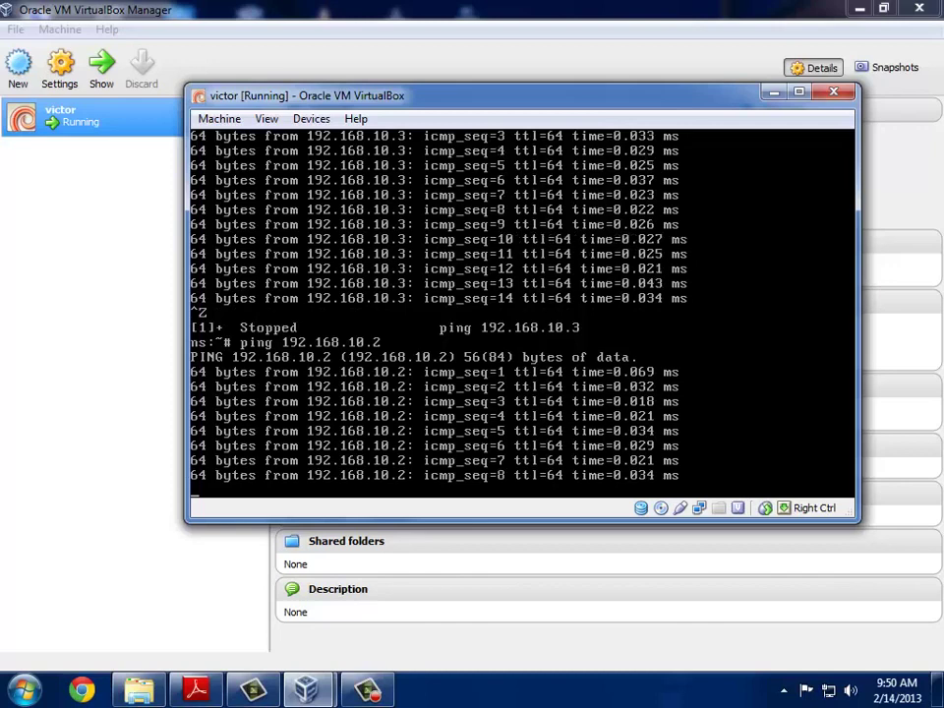
key("ctrl+z")
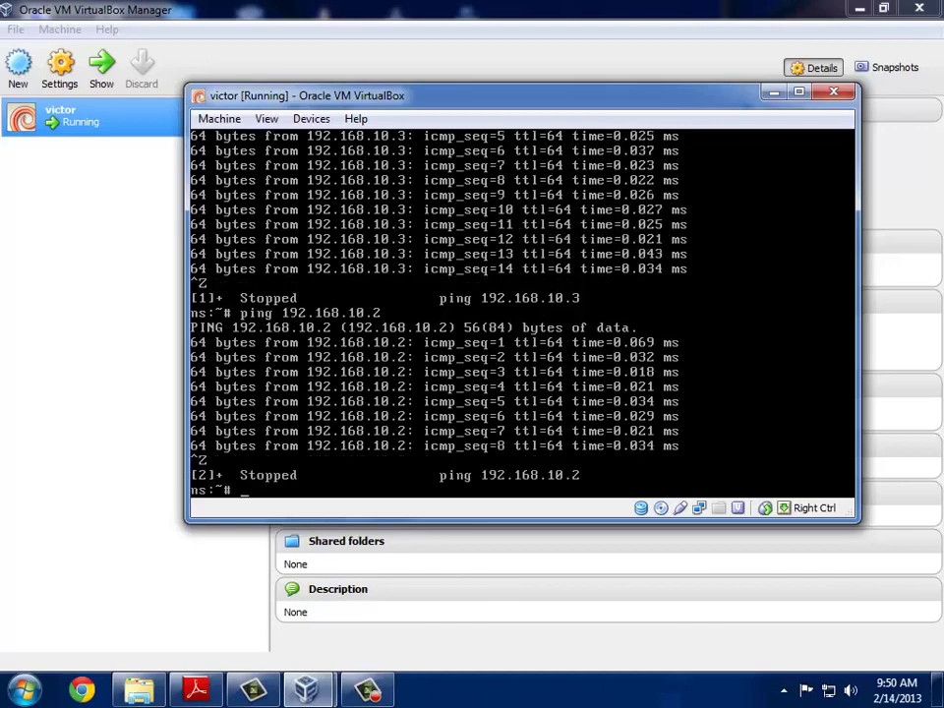
type("clear")
key("Return")
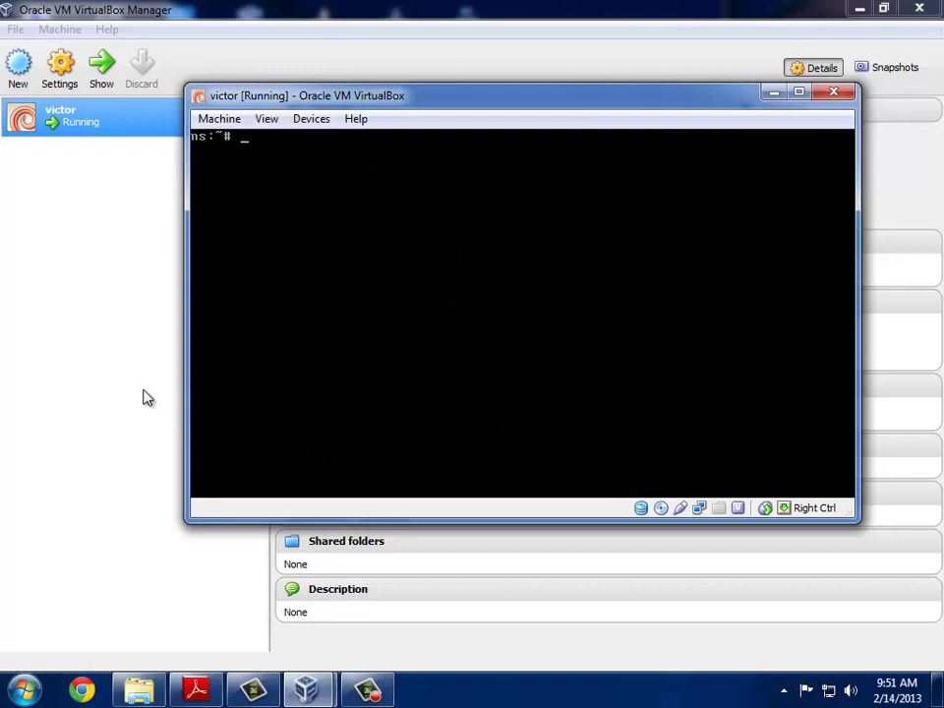
mouse_move(360, 694)
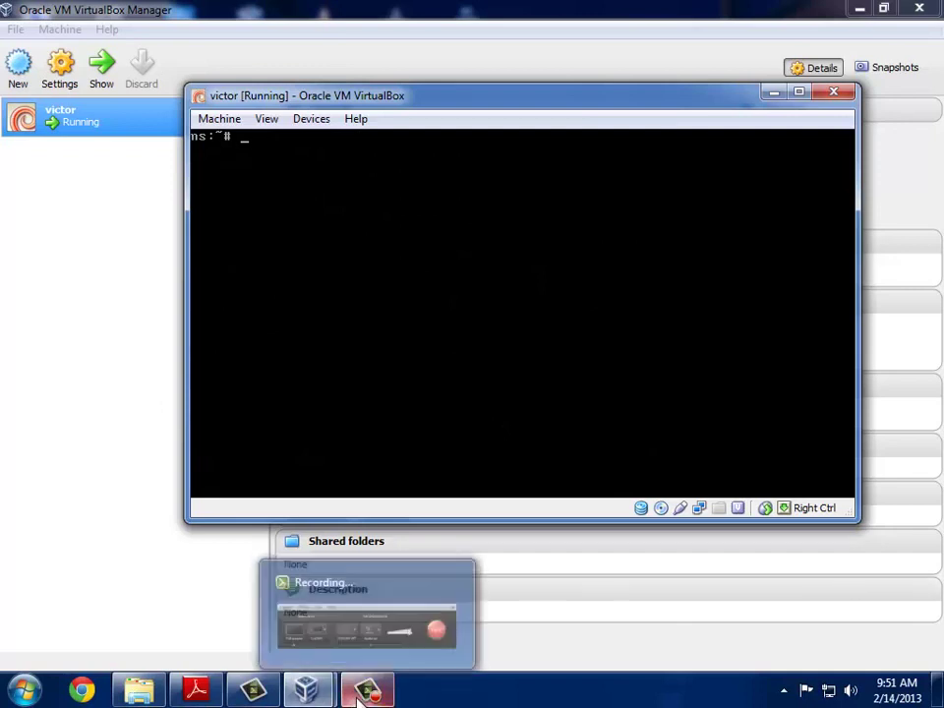
left_click(379, 639)
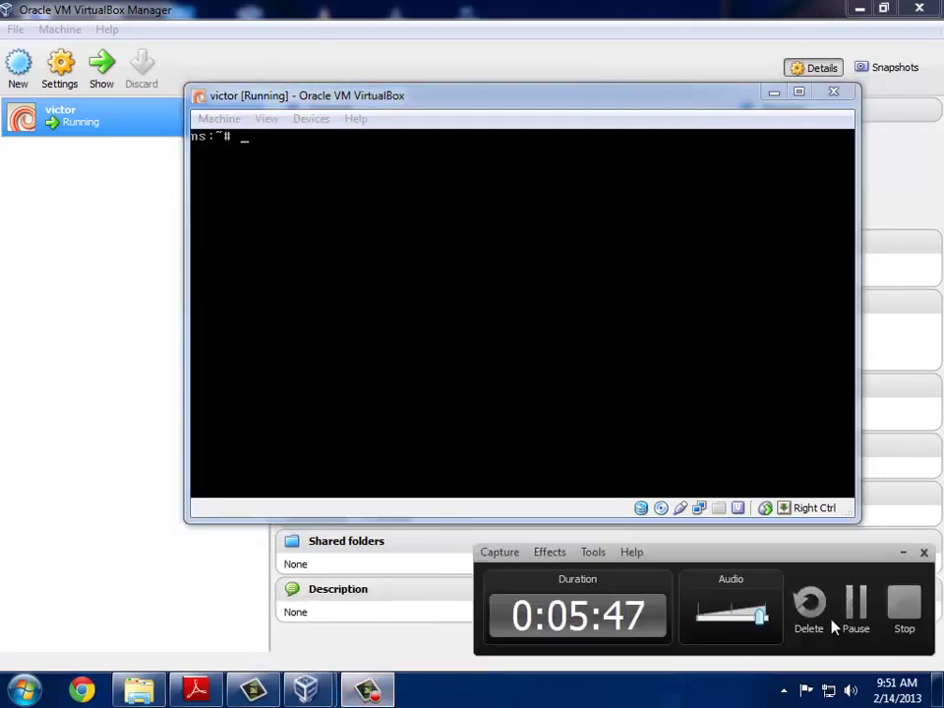
left_click(900, 617)
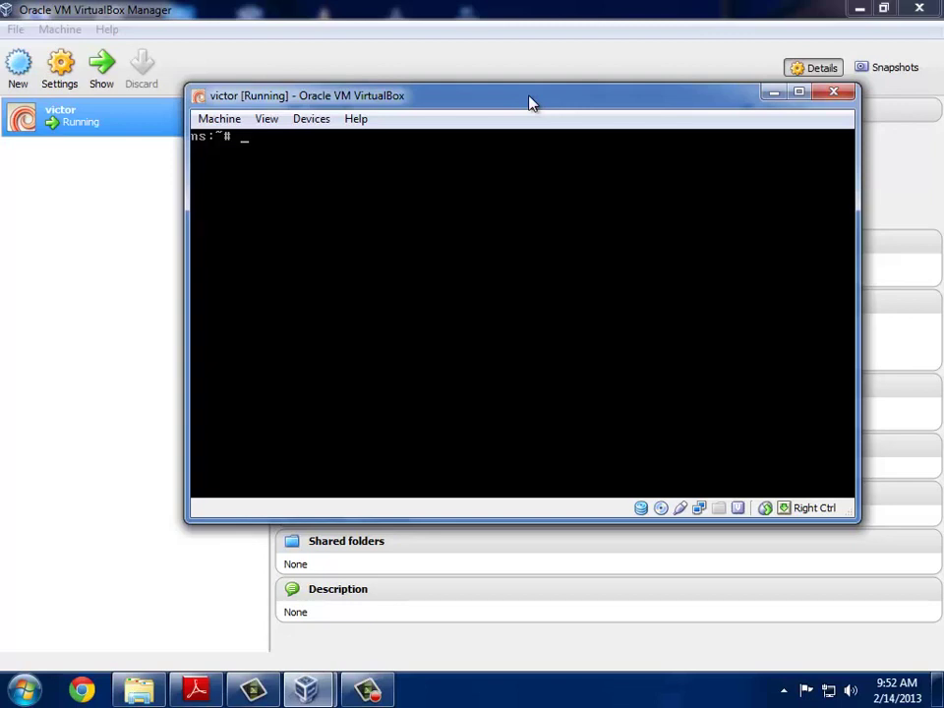
type("nano /etc/hop")
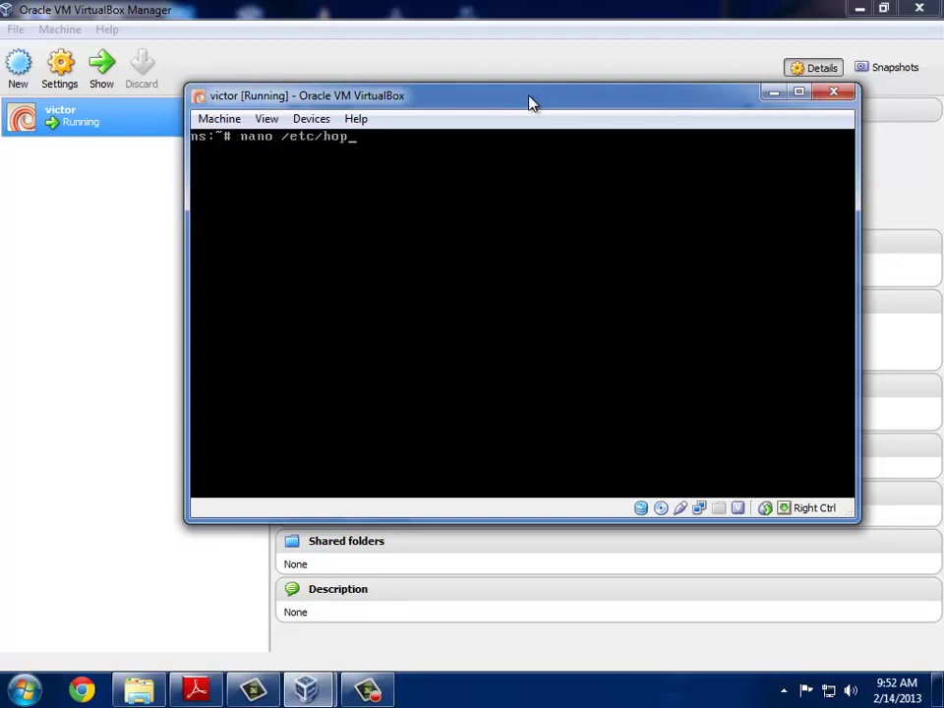
key("BackSpace")
type("sts")
key("Return")
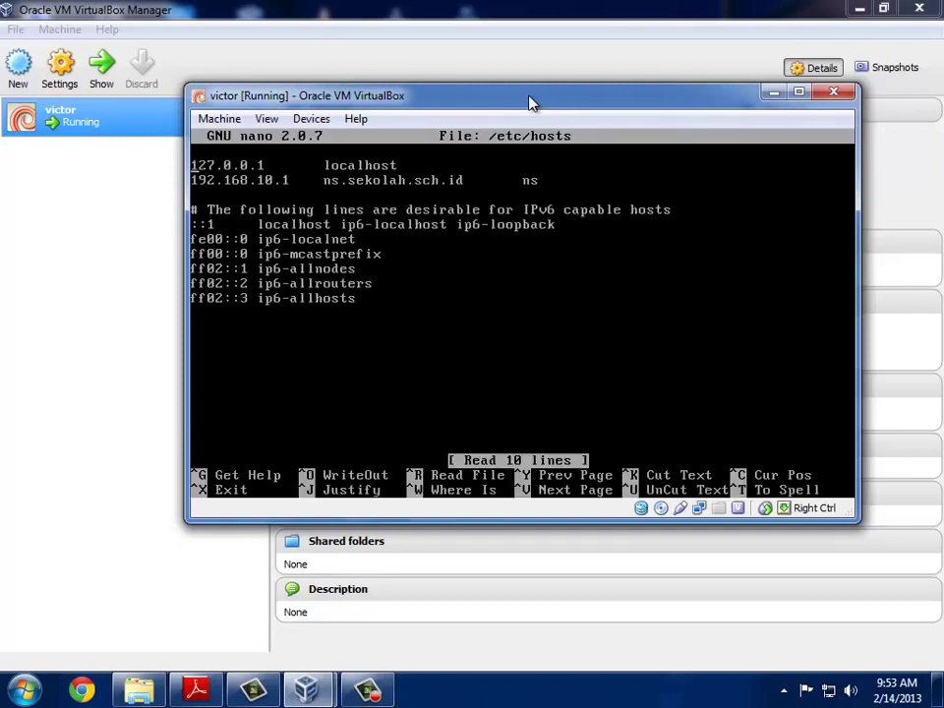
key("Down")
key("Down")
type("192.")
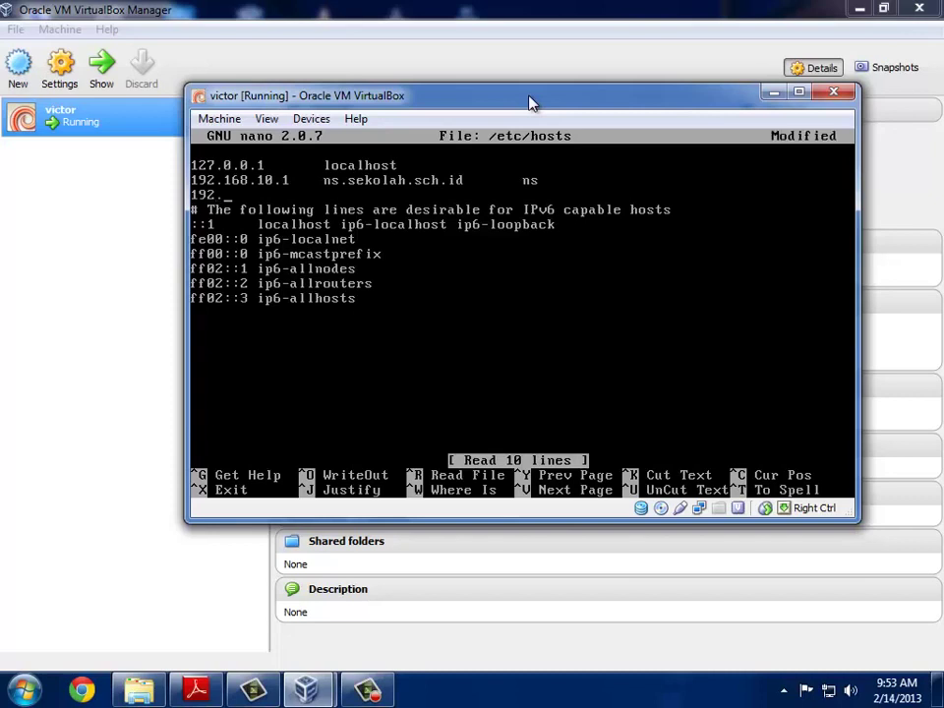
type("168.10.2")
key("Tab")
type("www")
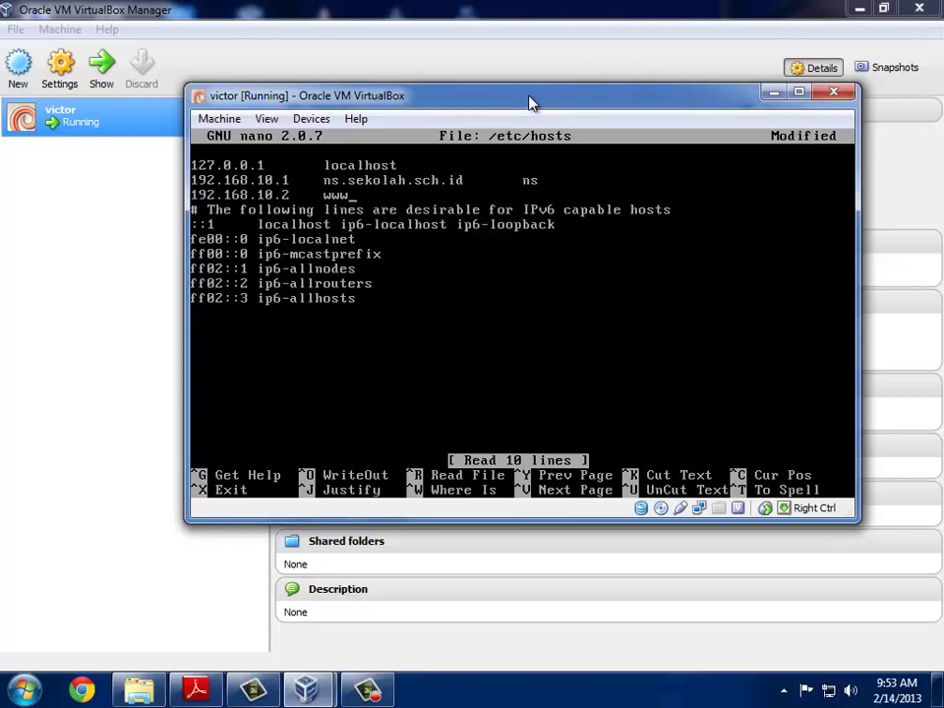
type(".sekolah.sch.id")
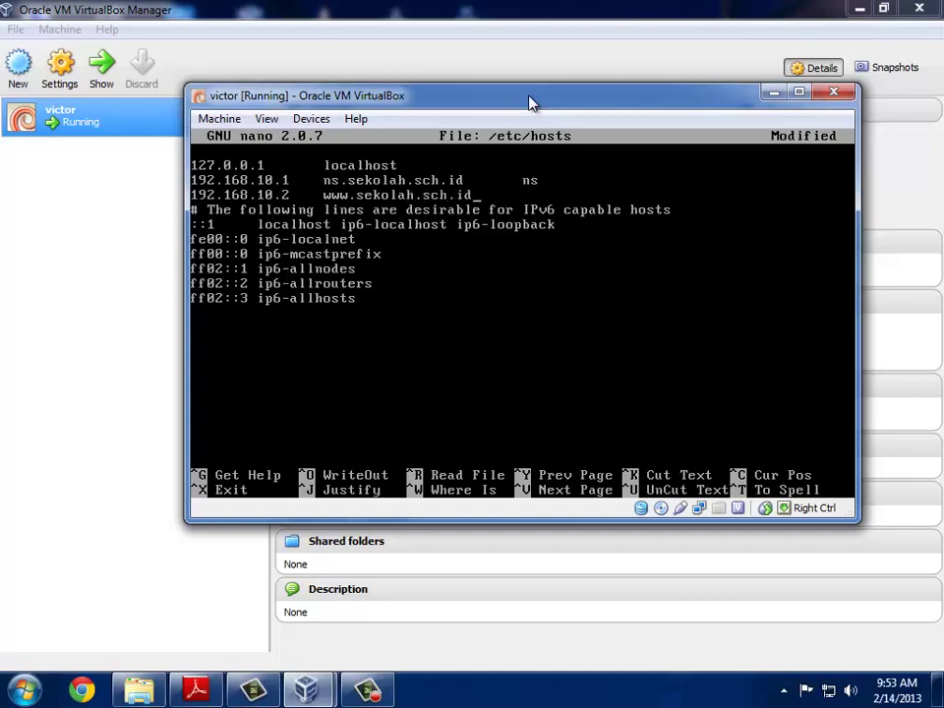
key("Return")
Step: Add '192.168.10.3 mail.sekolah.sch.id', then save /etc/hosts and exit nano
type("192.")
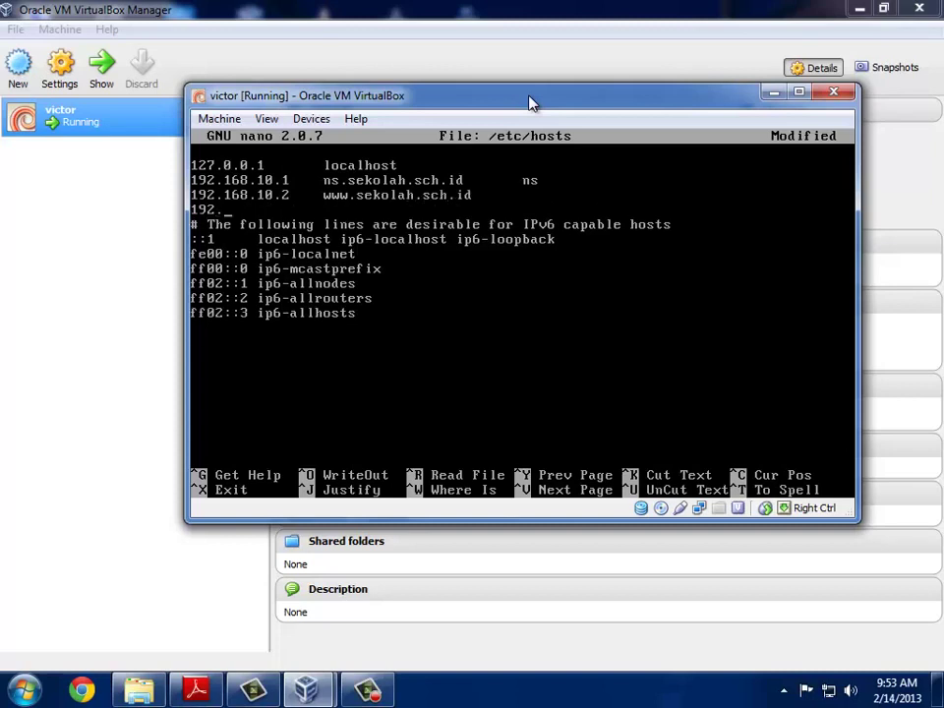
type("168.10.3")
key("Tab")
type("ma")
type(".sekolah.")
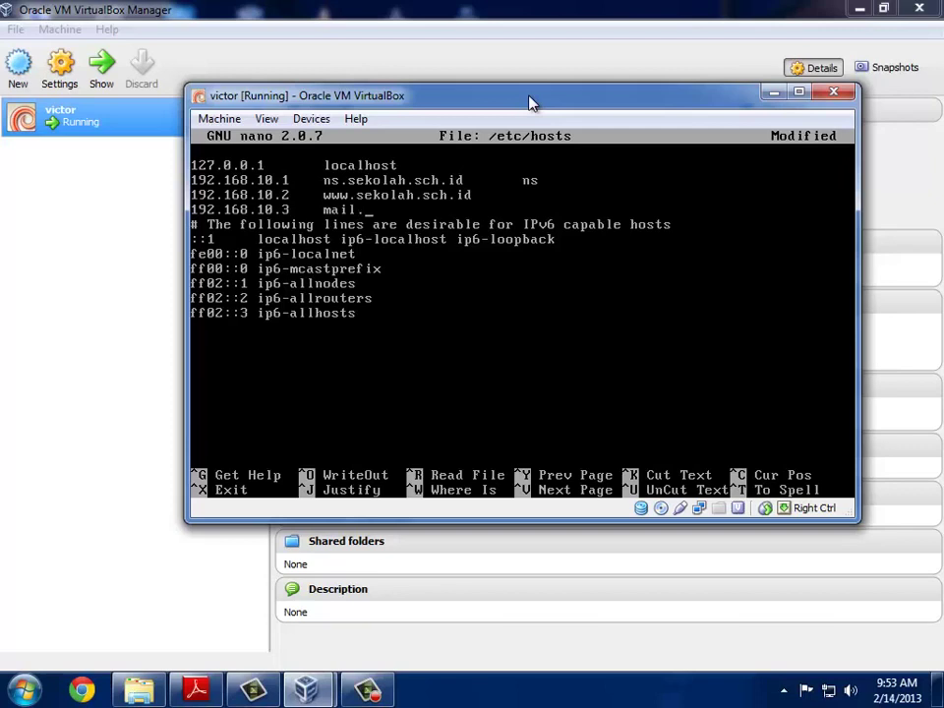
type("sch.id")
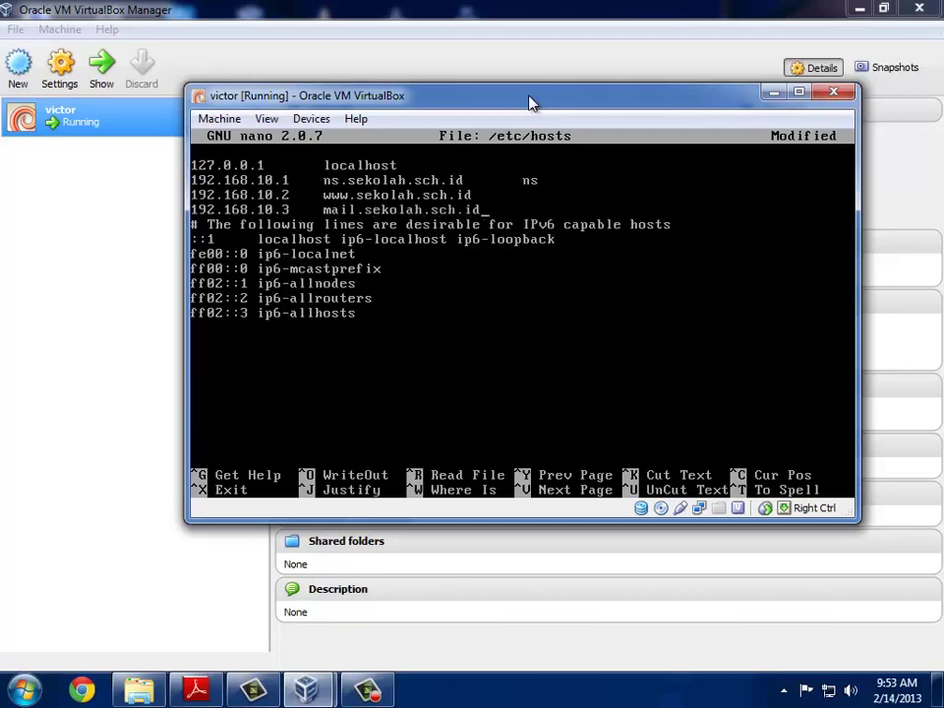
key("Return")
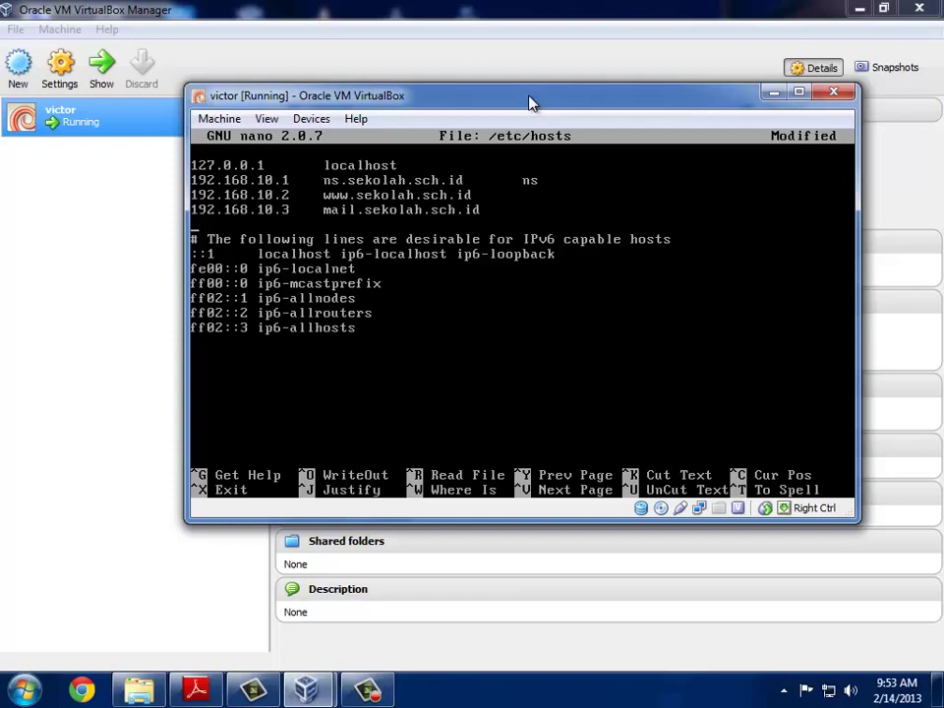
key("ctrl+o")
key("Return")
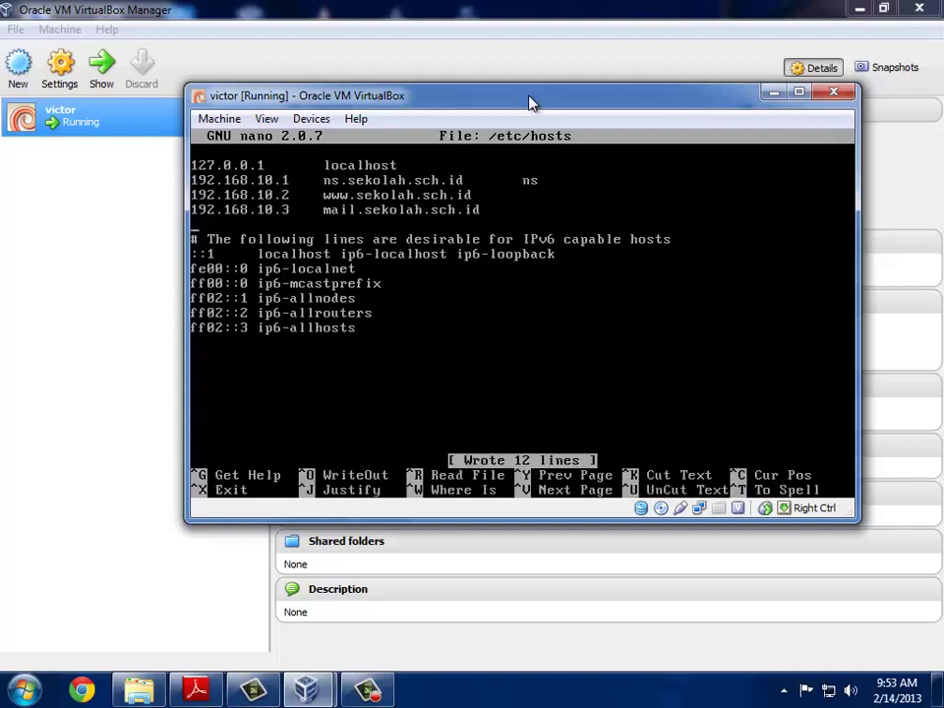
key("ctrl+x")
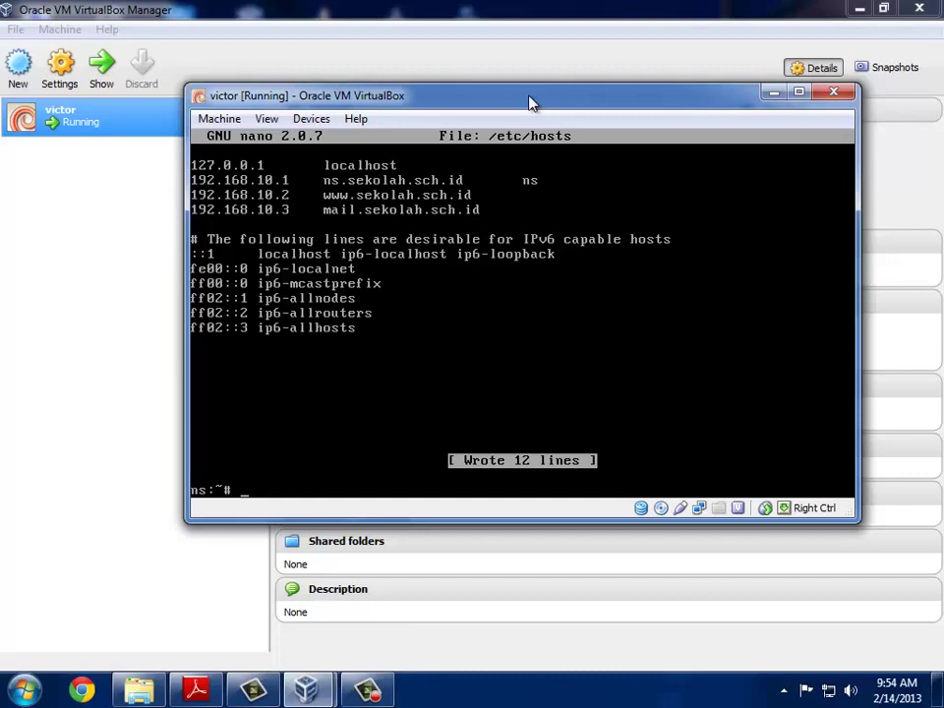
left_click(365, 688)
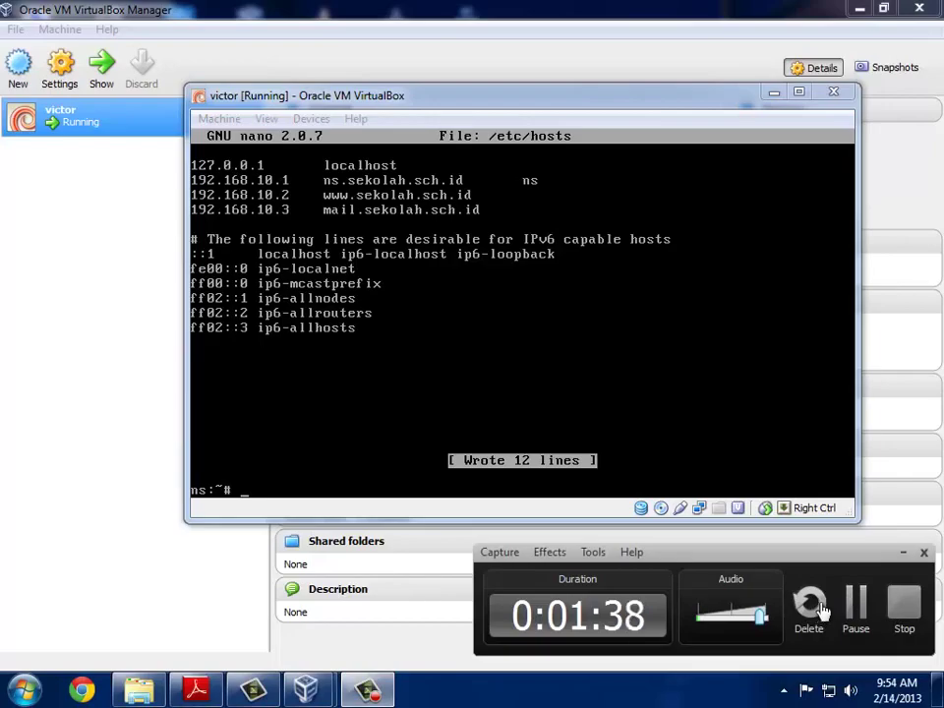
left_click(923, 608)
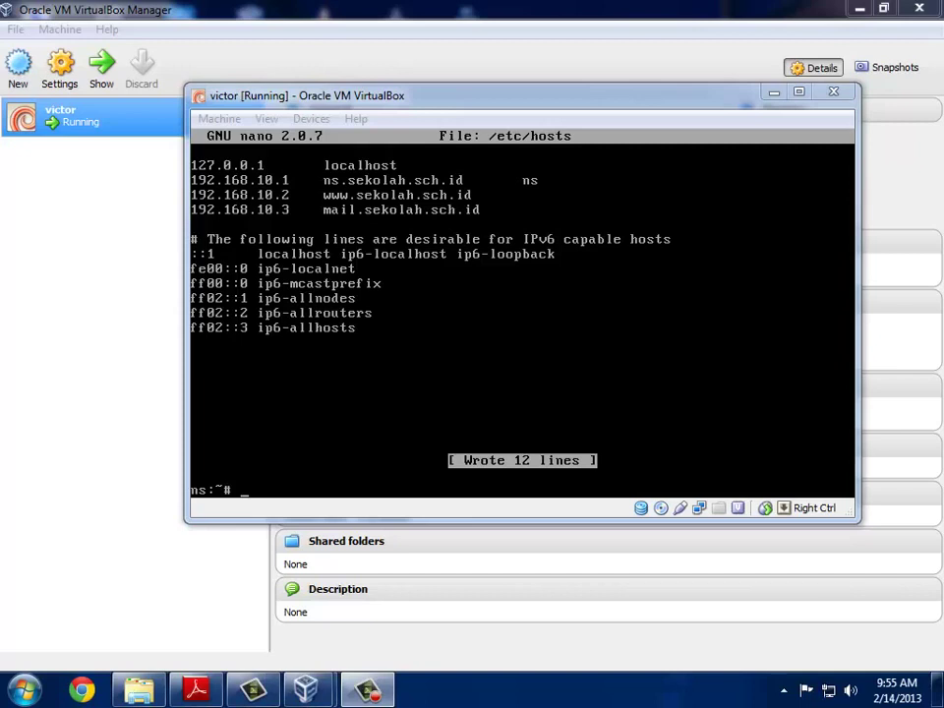
Step: Run 'apt-get install bind9 apache2 php5 postfix courier-imap courier-pop courier-authdaemon squirrelmail' in the victor VM
left_click(450, 98)
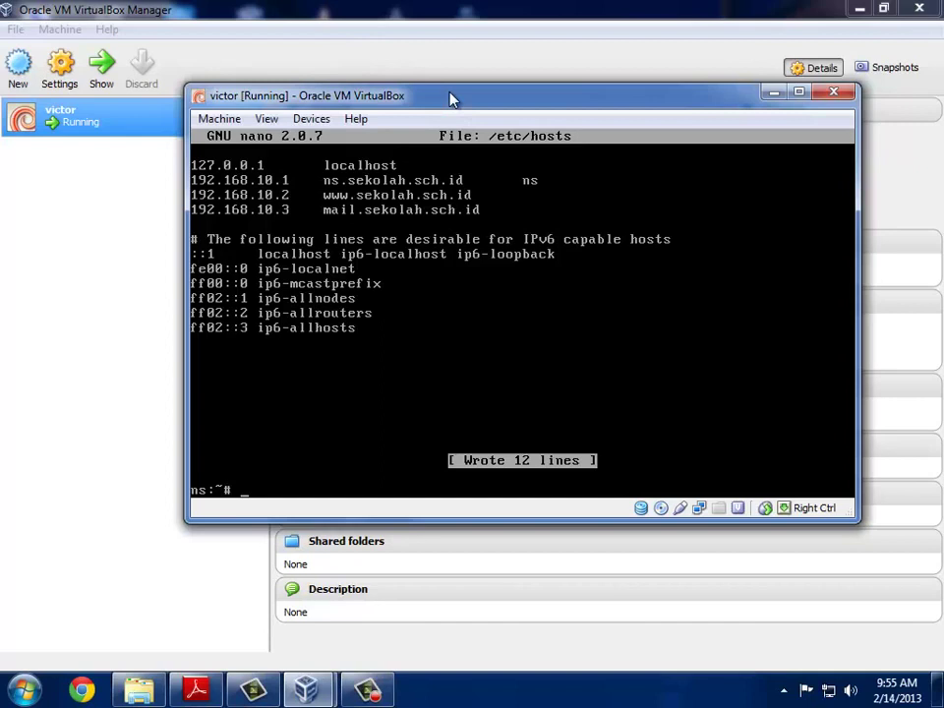
type("apt-get install")
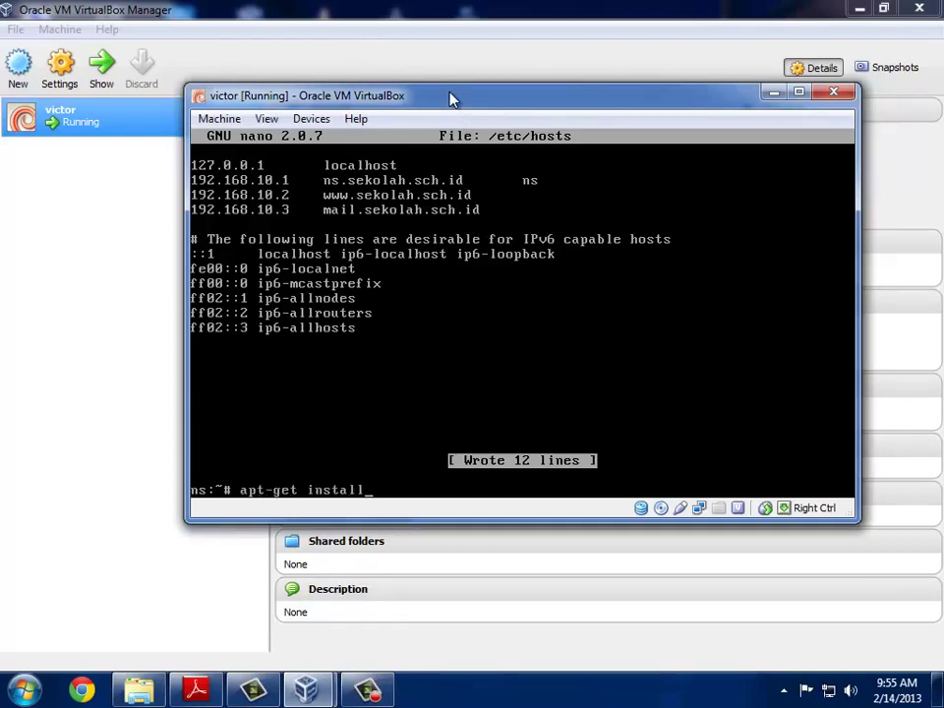
type(" apa")
key("BackSpace")
key("BackSpace")
key("BackSpace")
type("bind9 apache2")
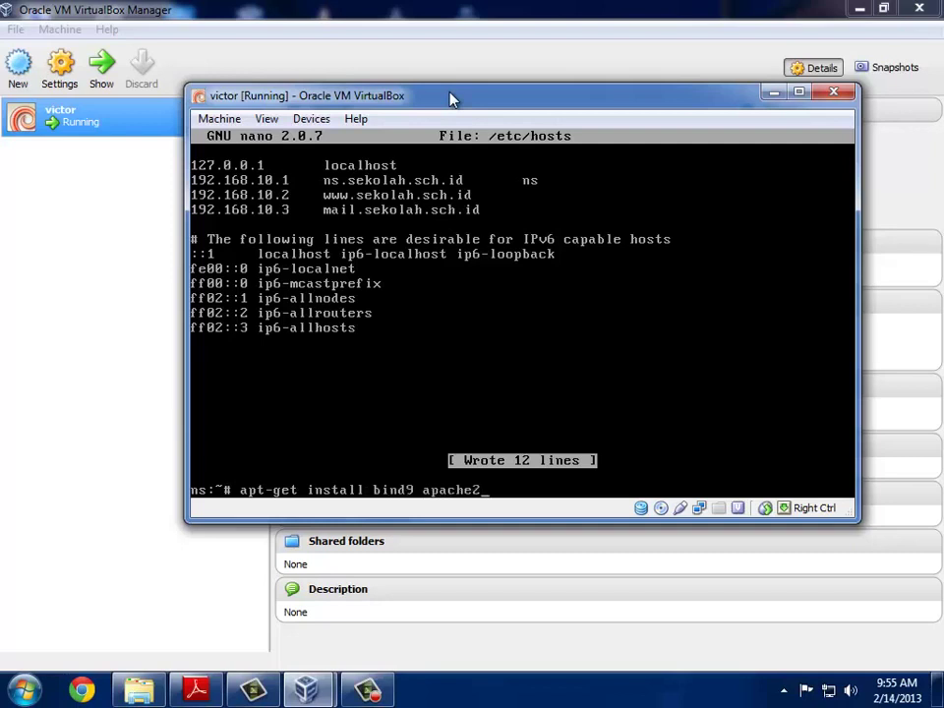
type(" php5 postfix")
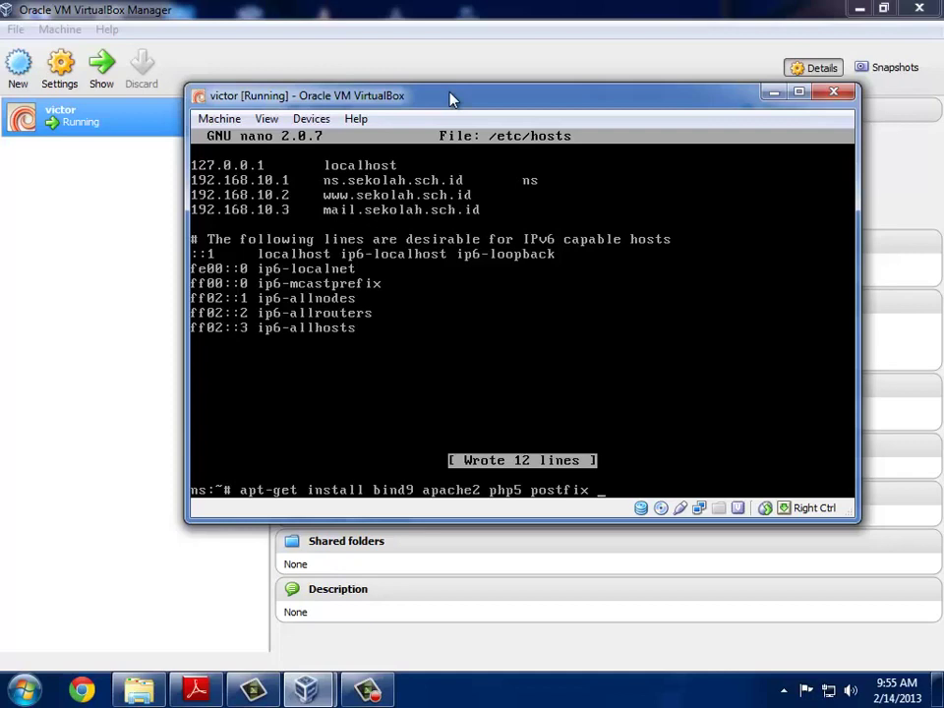
type(" courier-imap cpo")
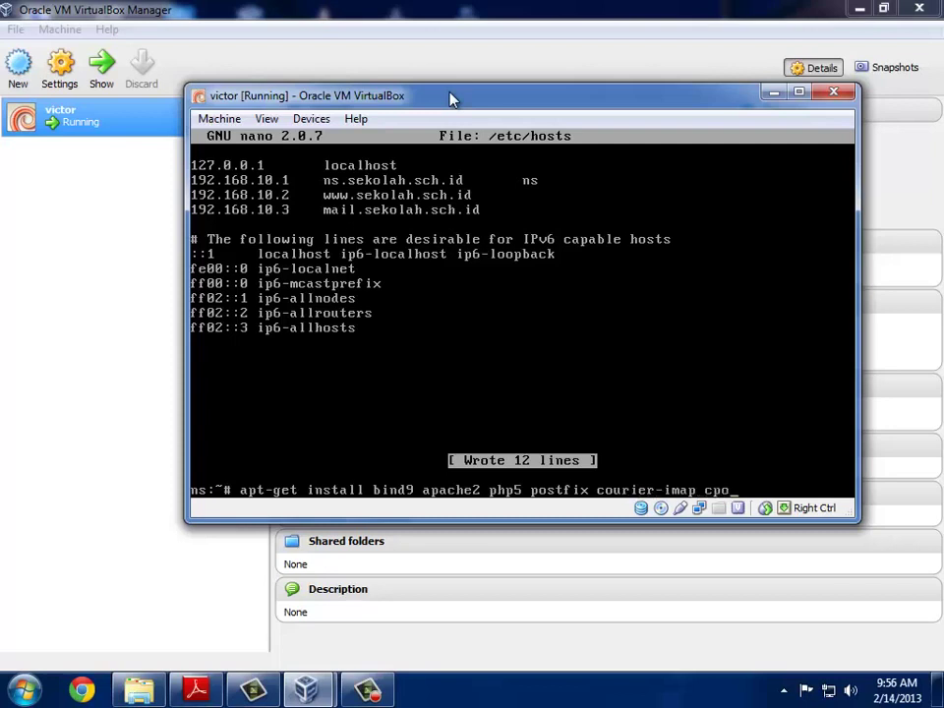
key("BackSpace")
key("BackSpace")
type("ourier-pop courier")
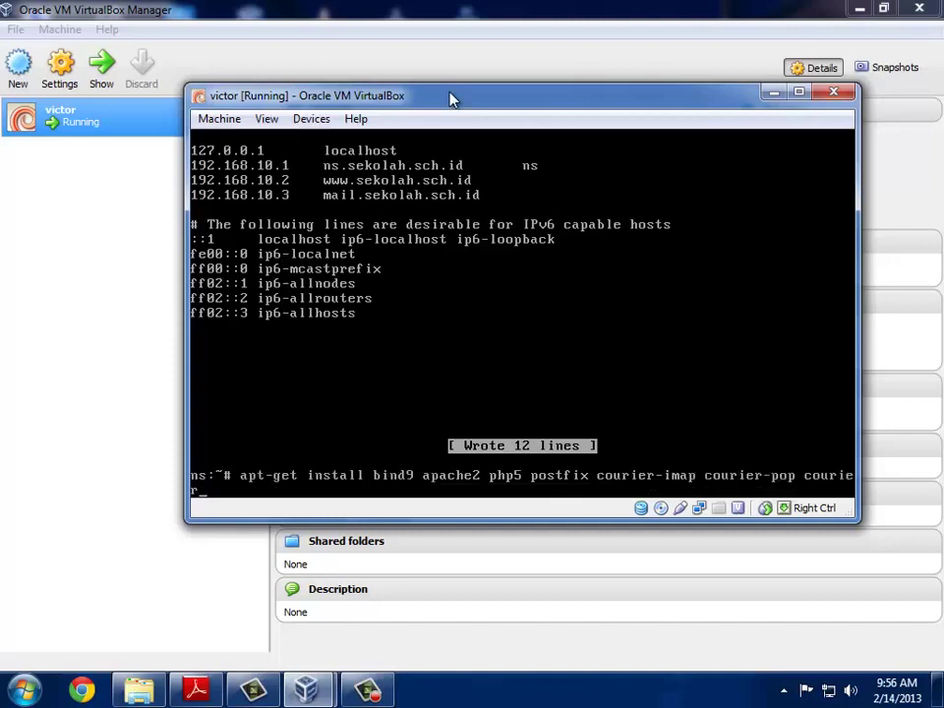
type("-authdaemon squ")
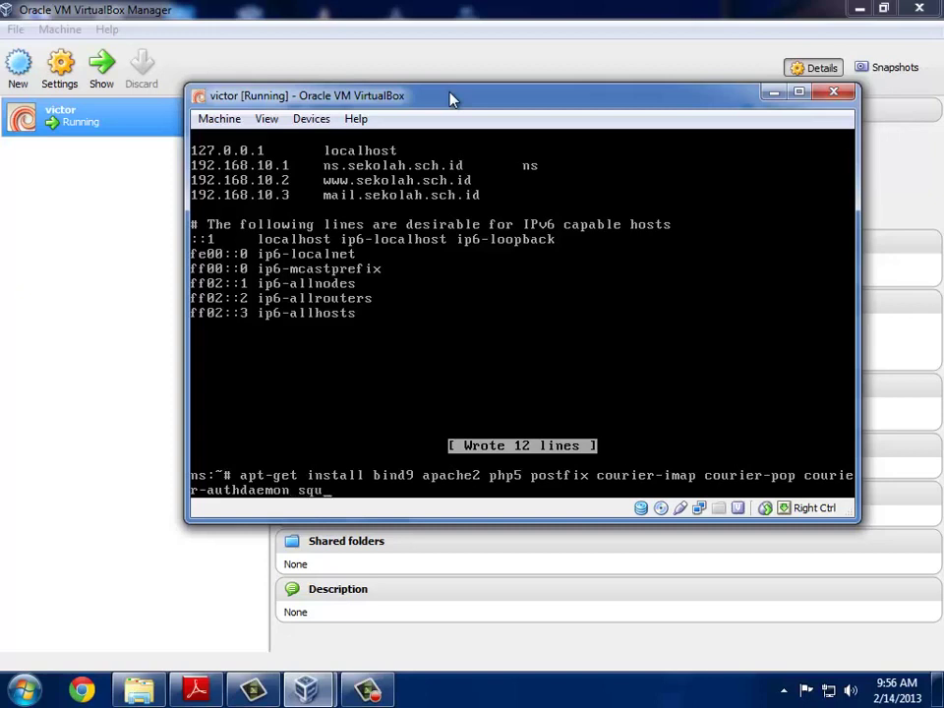
type("irrelmail")
key("Return")
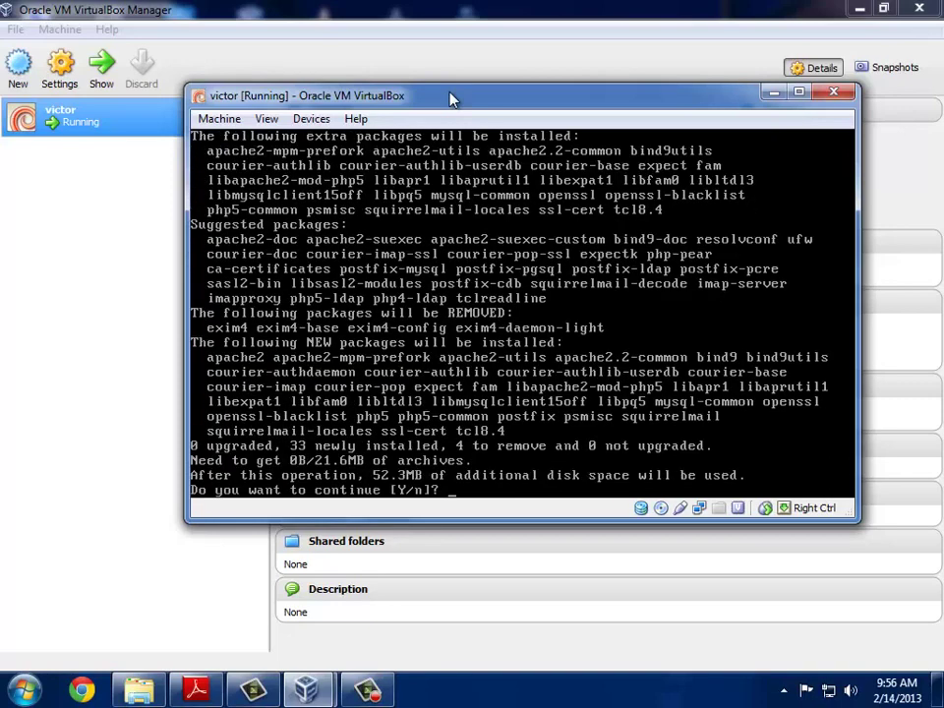